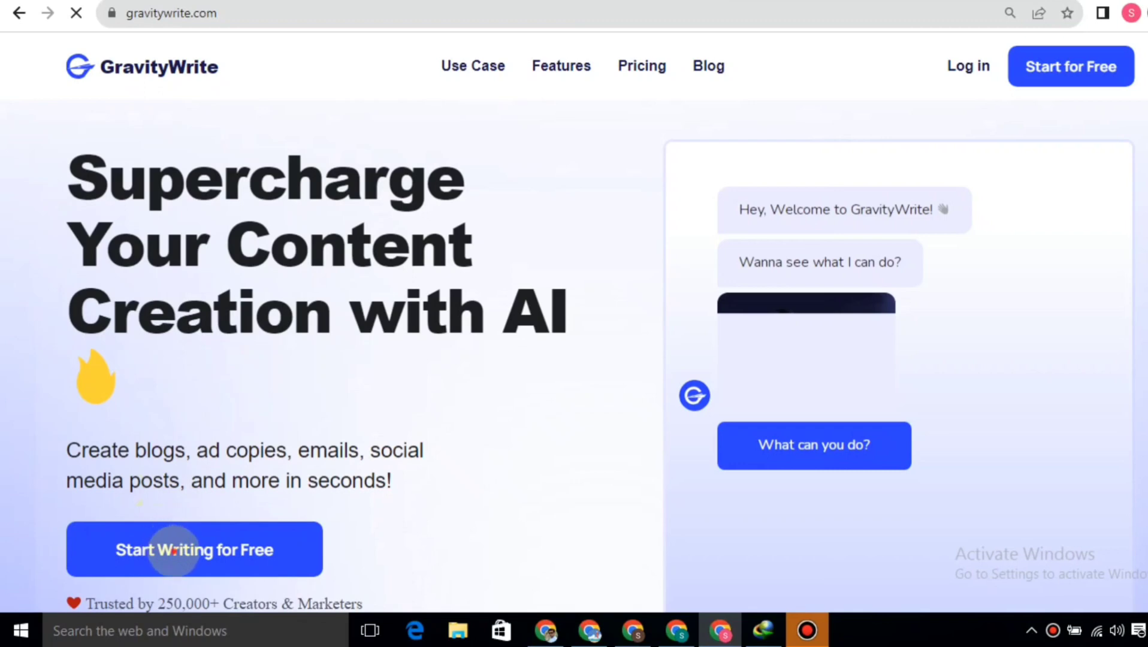
Start writing for free on GravityWrite and sign in with the existing Google account.
click(172, 550)
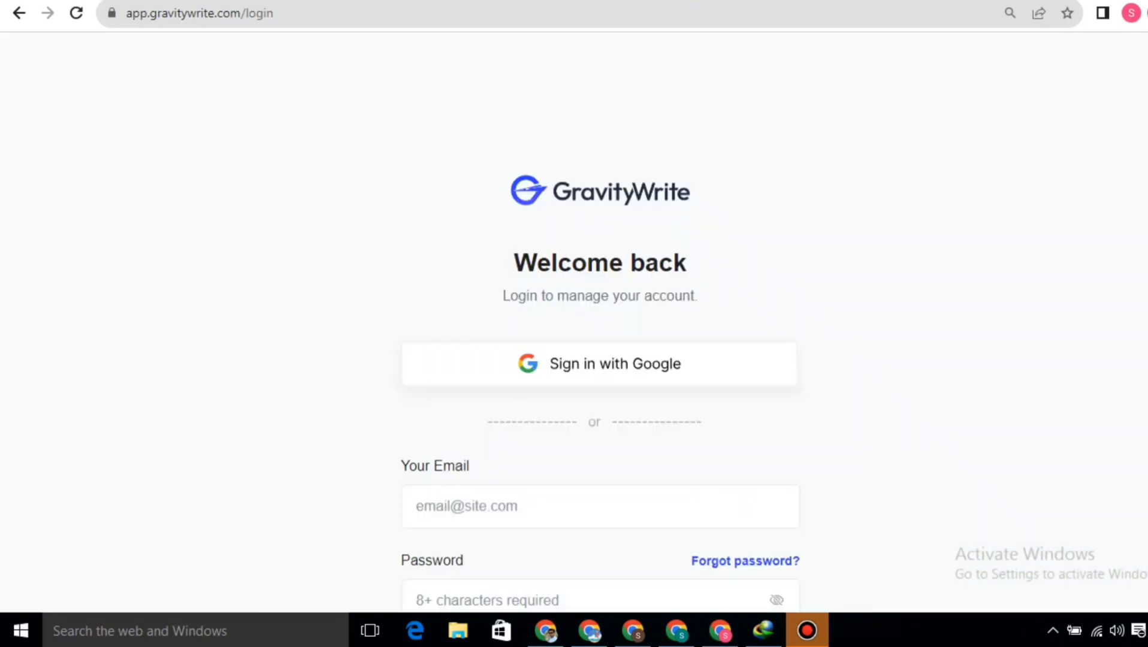
click(600, 363)
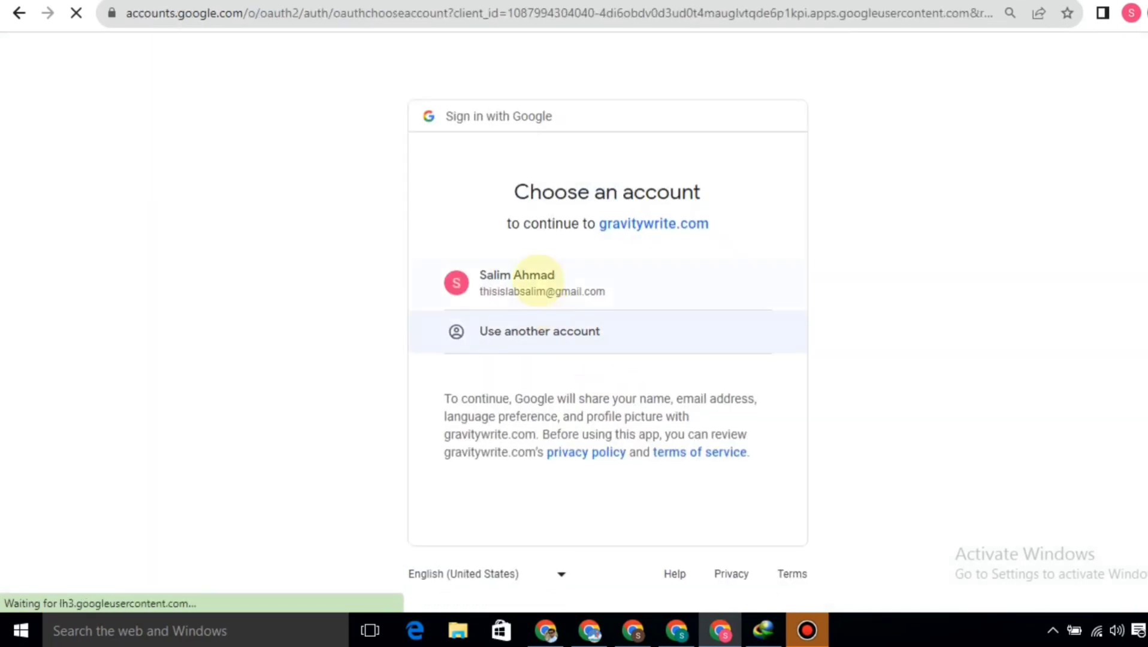
click(536, 275)
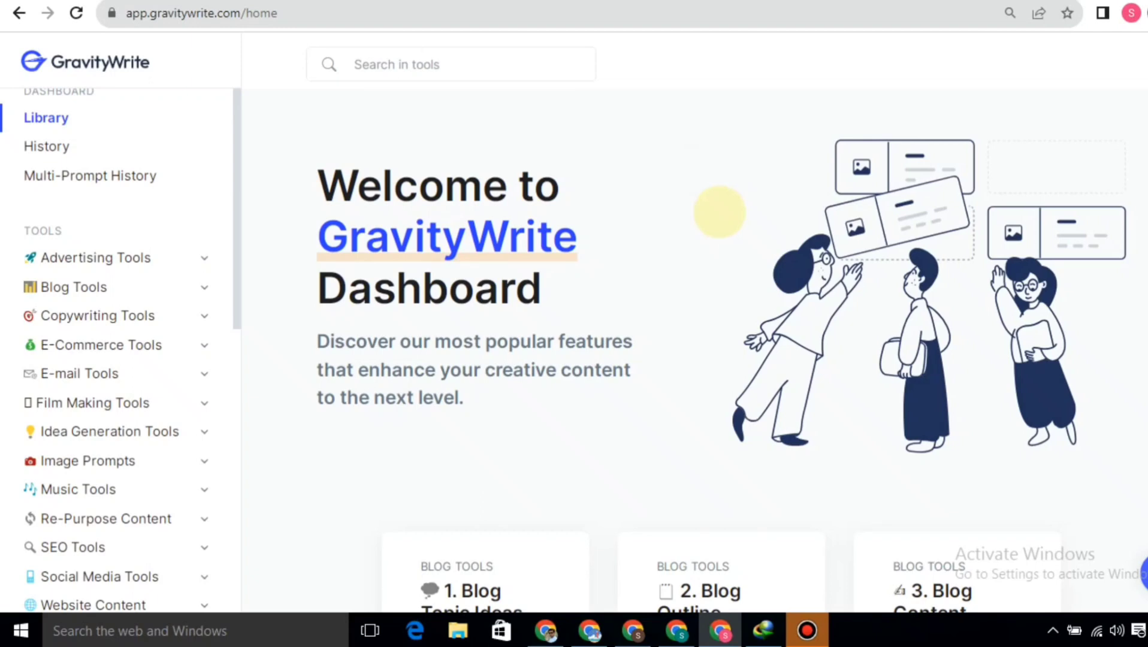
Look through the dashboard's tool categories and open the Youtube Idea Generator from the Youtube Tools.
scroll(720, 212, down, 5)
scroll(720, 211, up, 5)
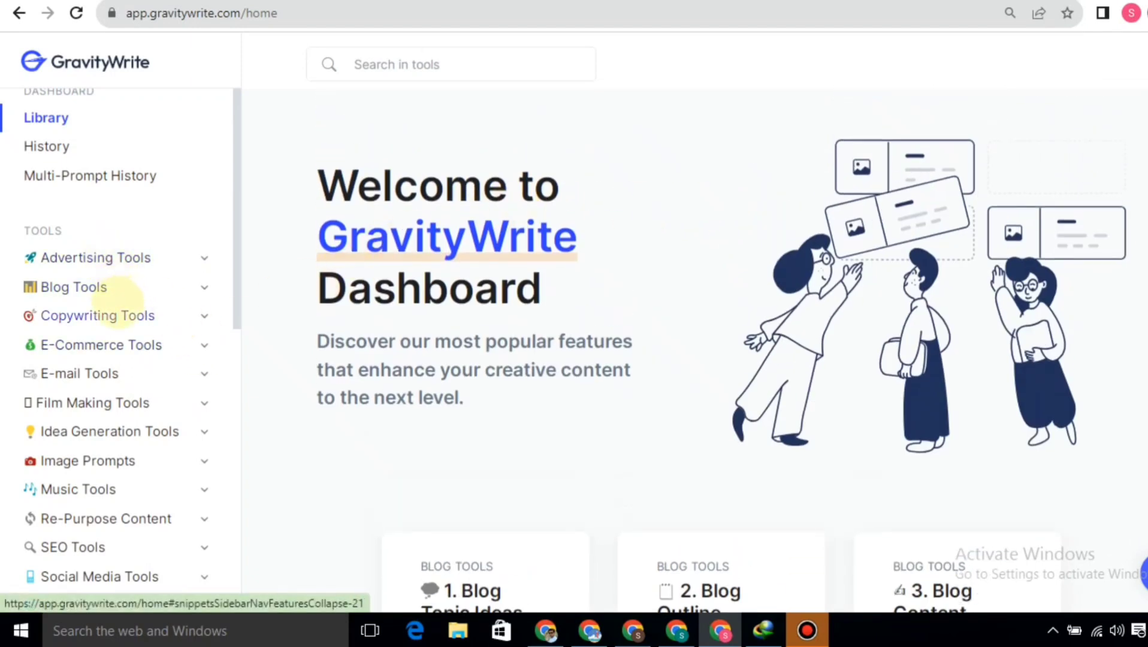
scroll(118, 300, down, 3)
scroll(115, 306, down, 3)
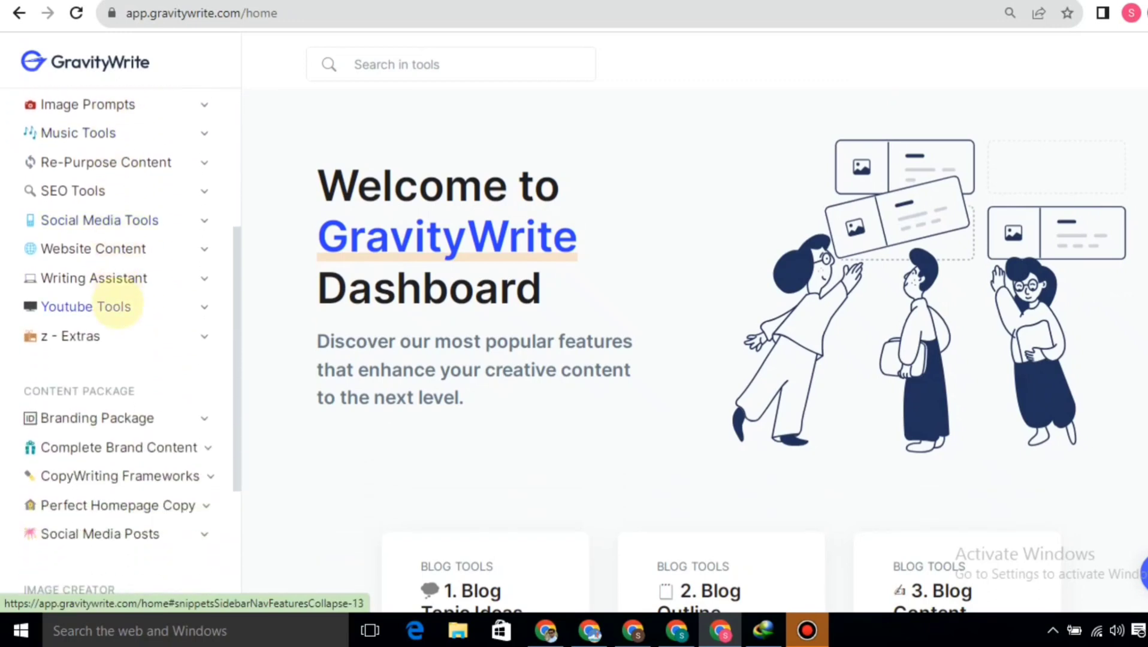
click(173, 305)
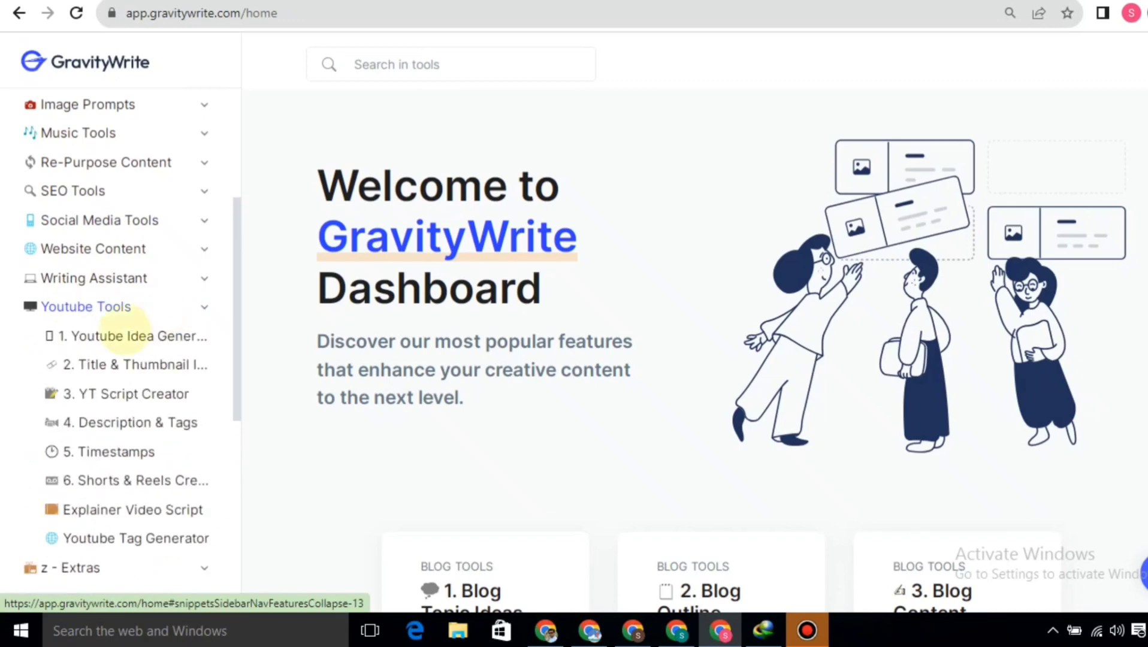
click(118, 333)
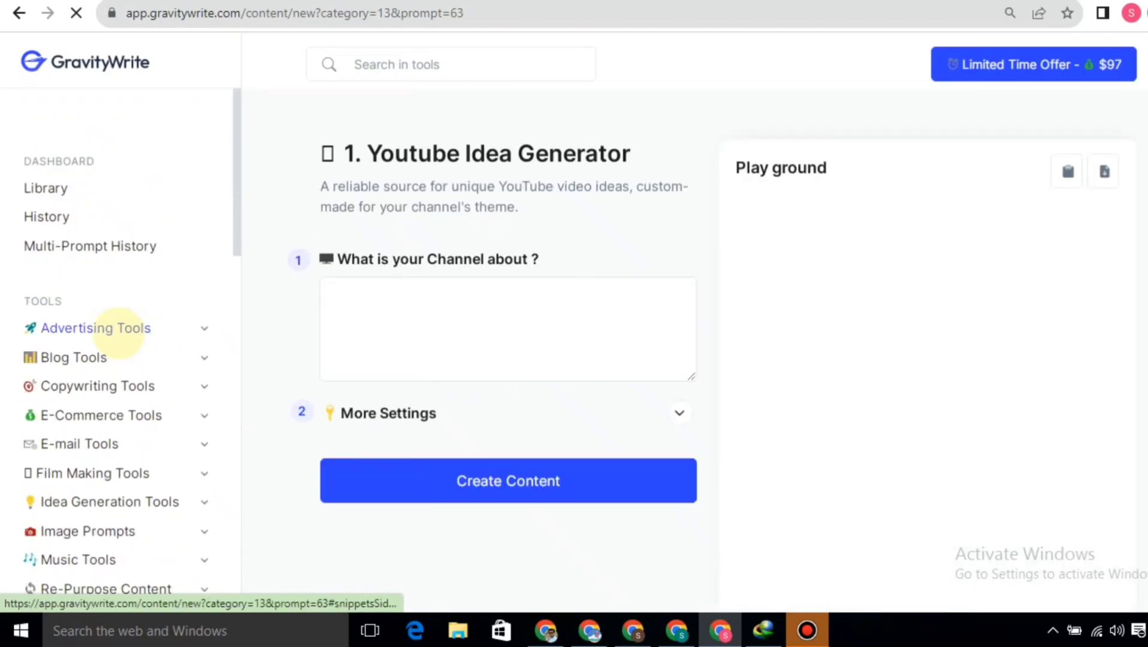
Generate video ideas for a channel about "Tech updates" and select the idea on virtual reality headsets and experiences.
click(368, 300)
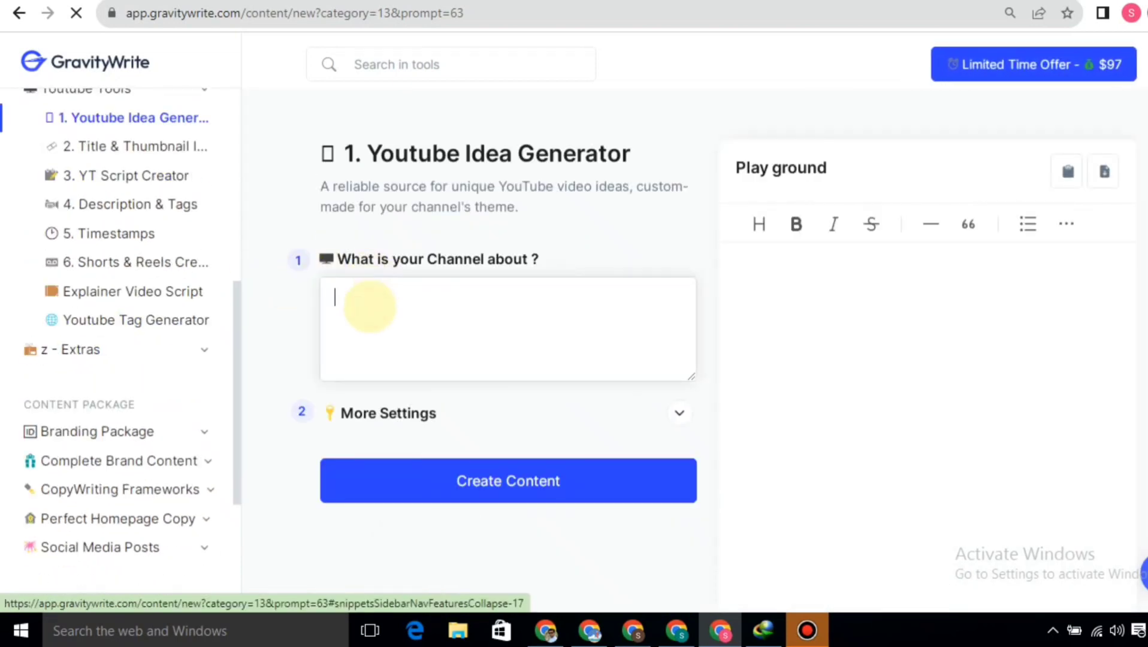
text(Tech updates)
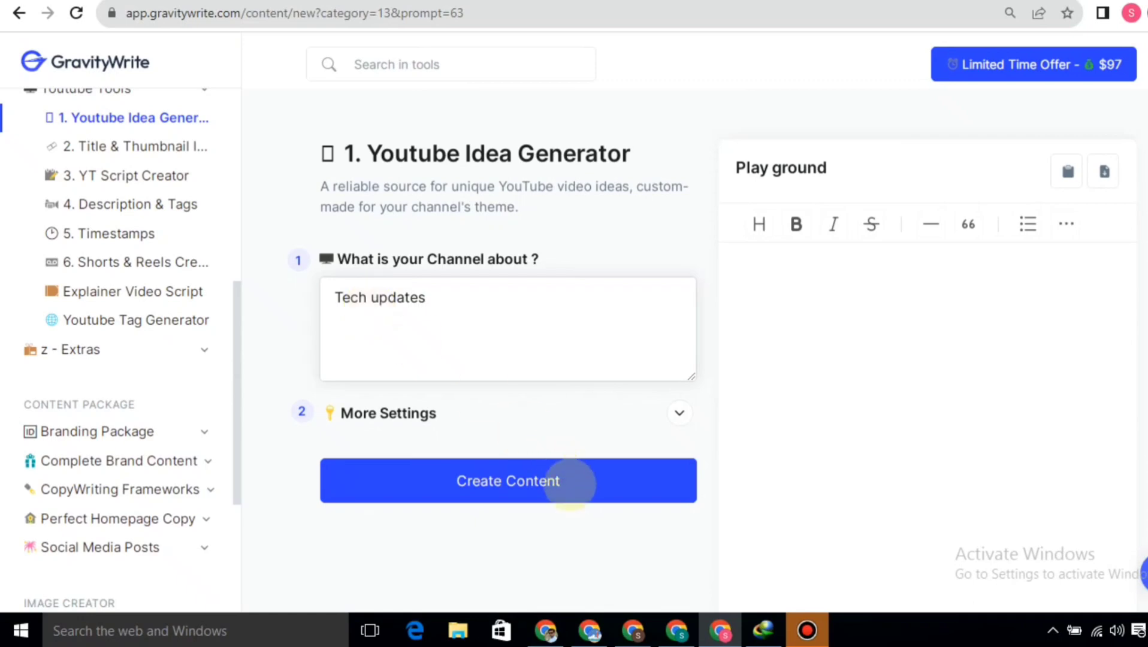
click(568, 481)
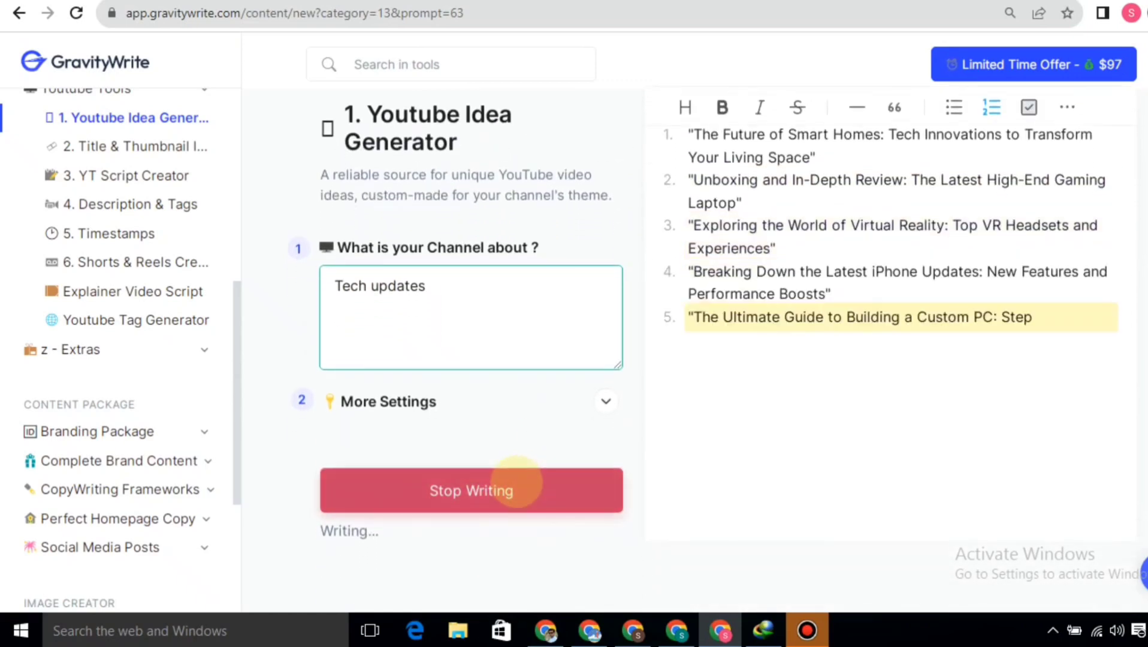
click(517, 483)
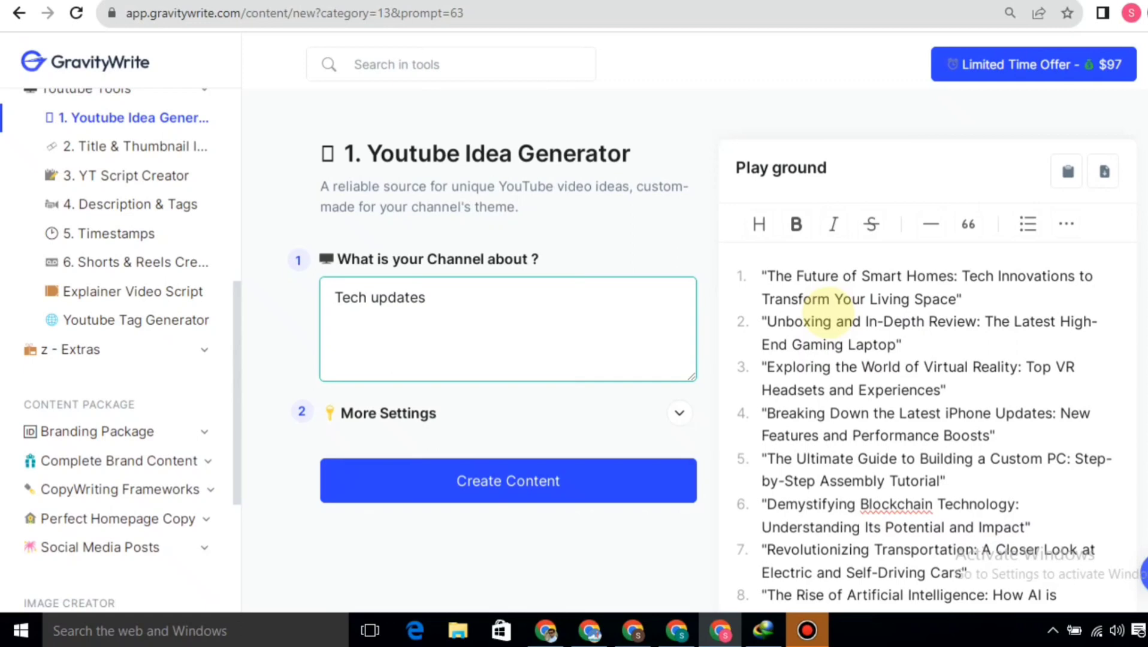
drag(966, 388, 751, 368)
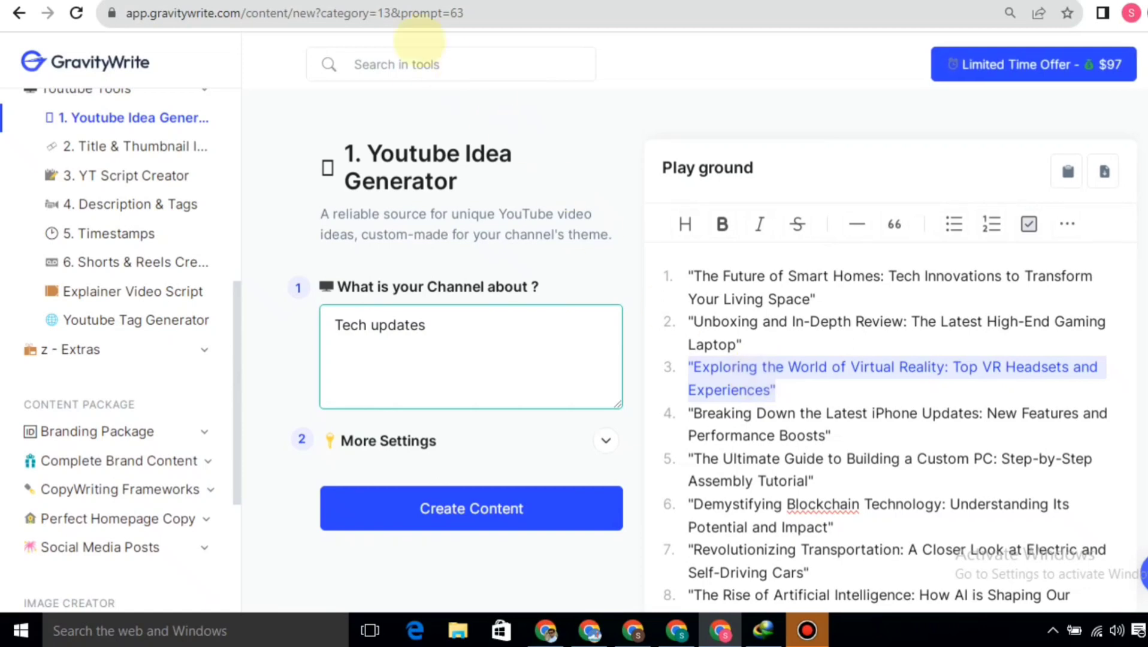
Switch to the Steve AI website and sign up for free with the existing Google account.
click(338, 1)
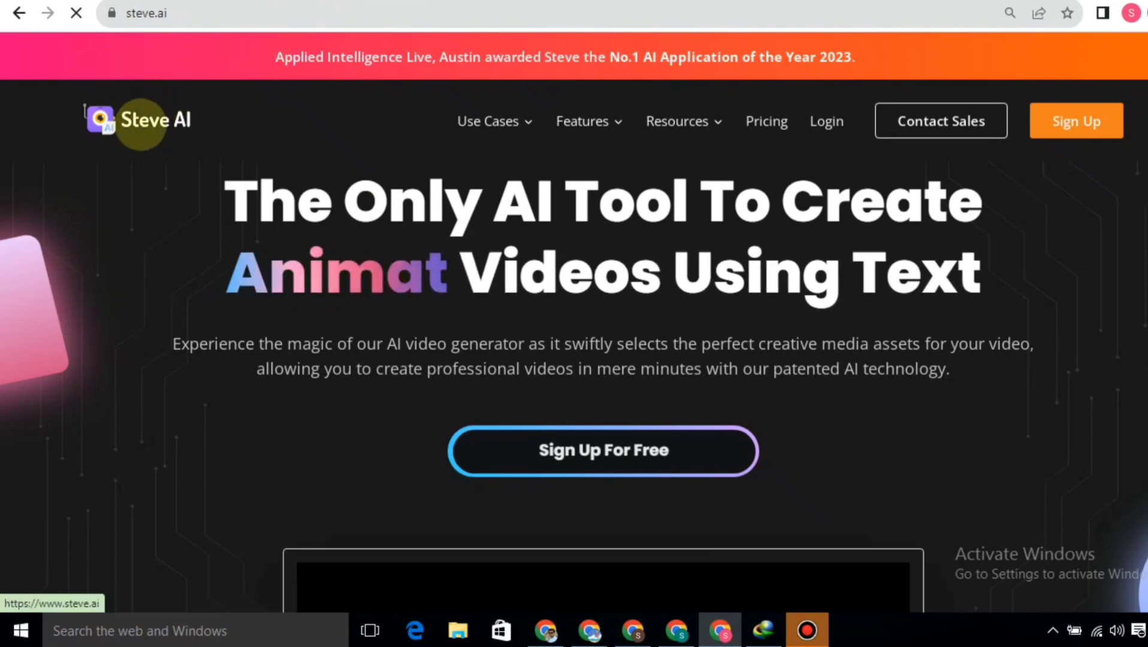
click(655, 449)
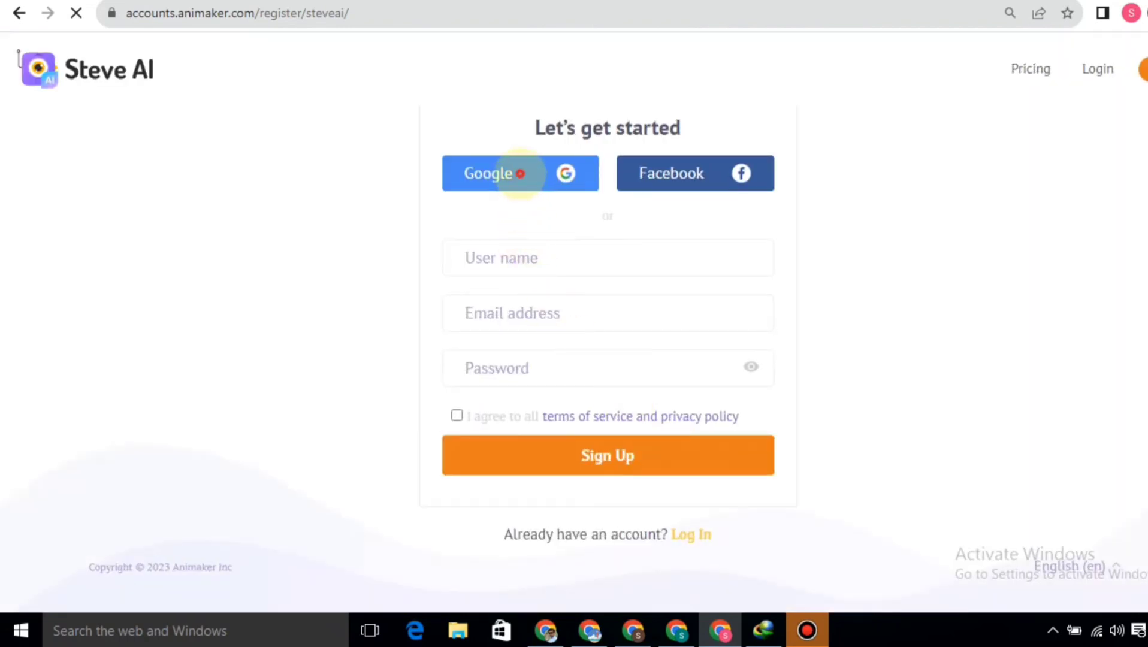
click(520, 173)
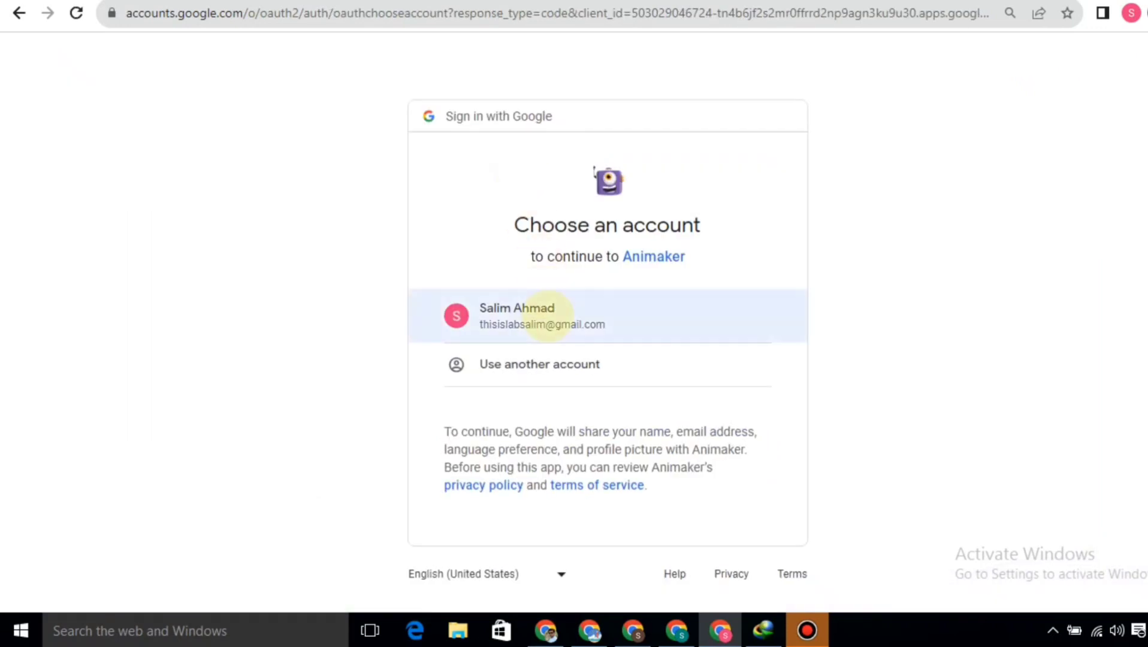
click(543, 315)
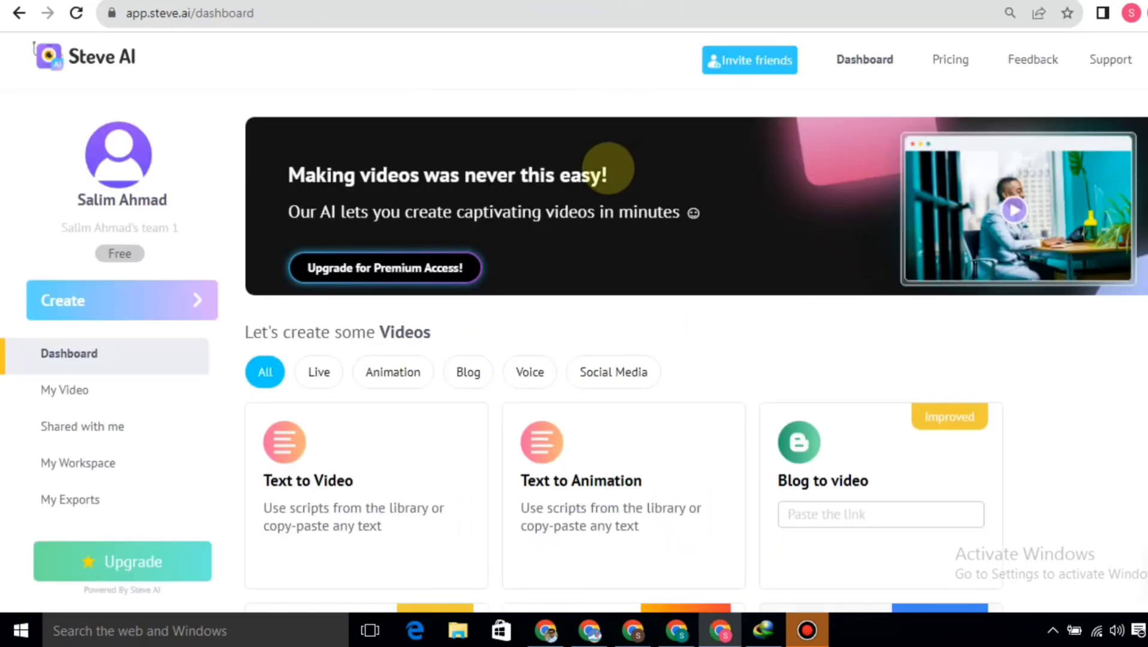
Browse the video creation options on the Steve AI dashboard and start a Text to Video project.
scroll(608, 168, down, 3)
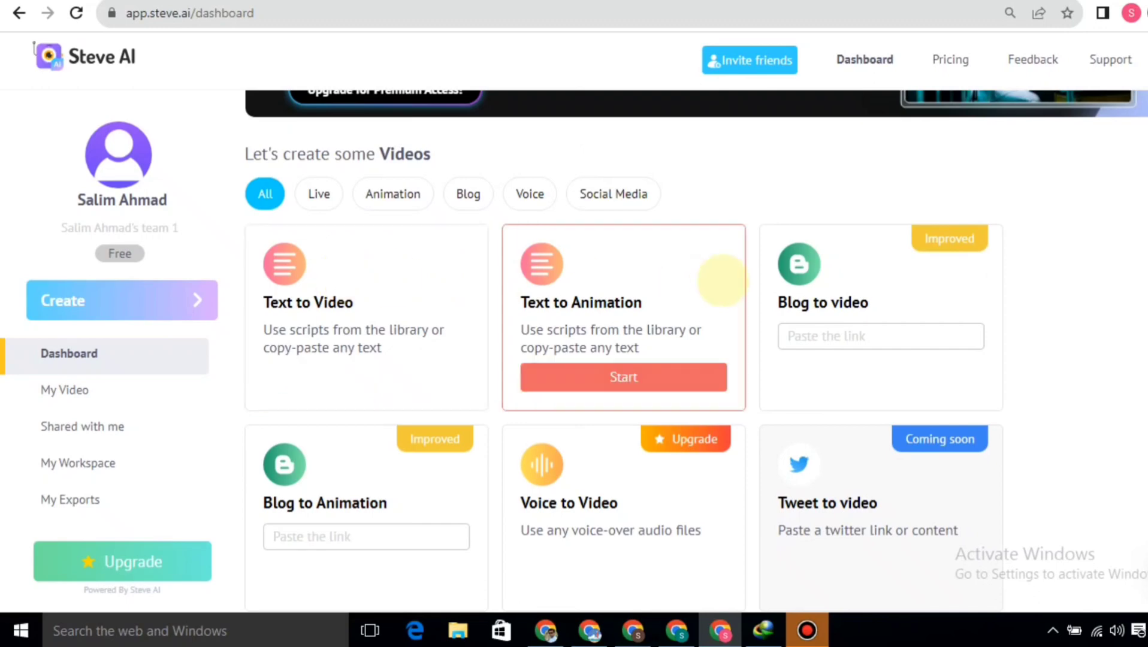
scroll(689, 438, down, 3)
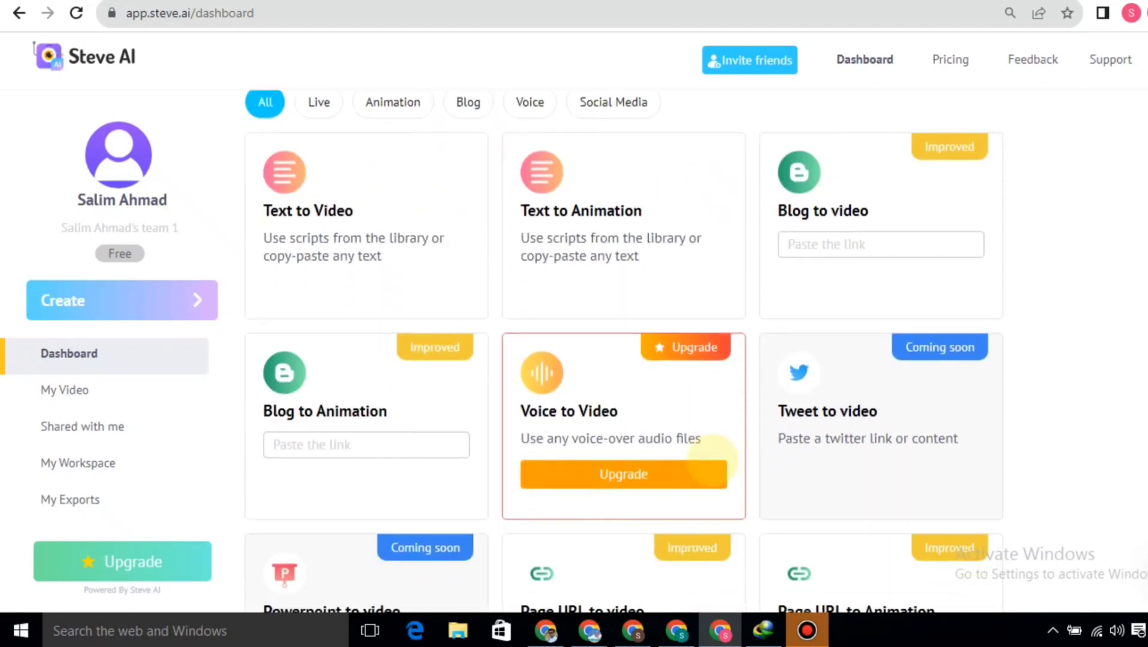
scroll(711, 461, down, 2)
scroll(710, 459, up, 4)
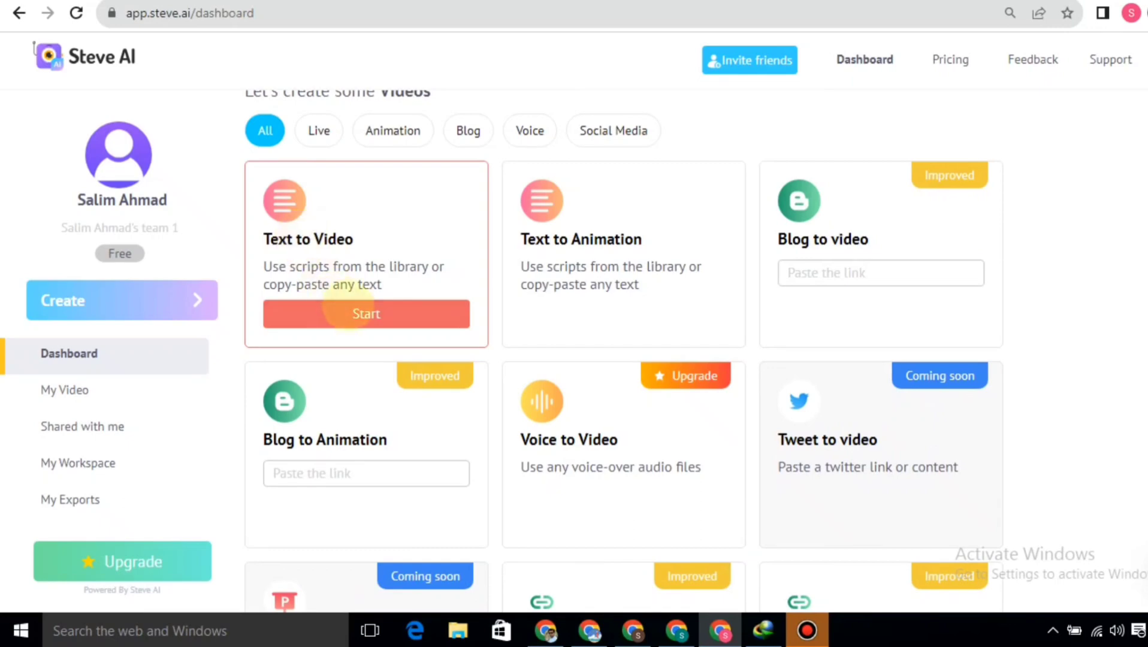
click(350, 308)
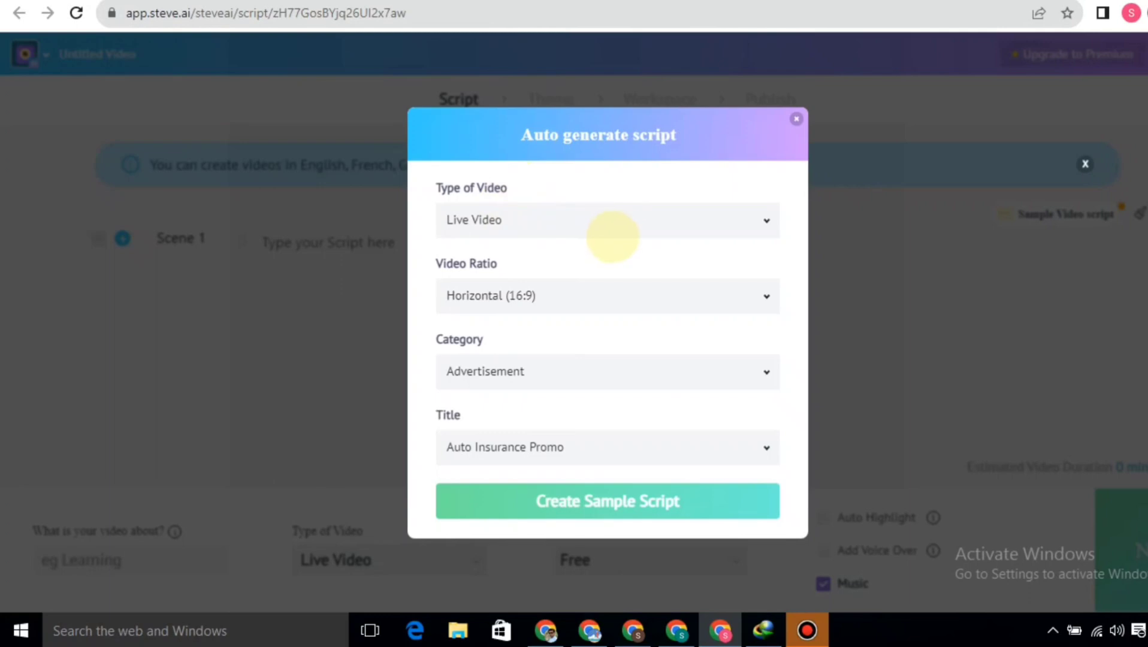
Set the sample script's video type to Live Video and its ratio to Horizontal (16:9).
click(638, 227)
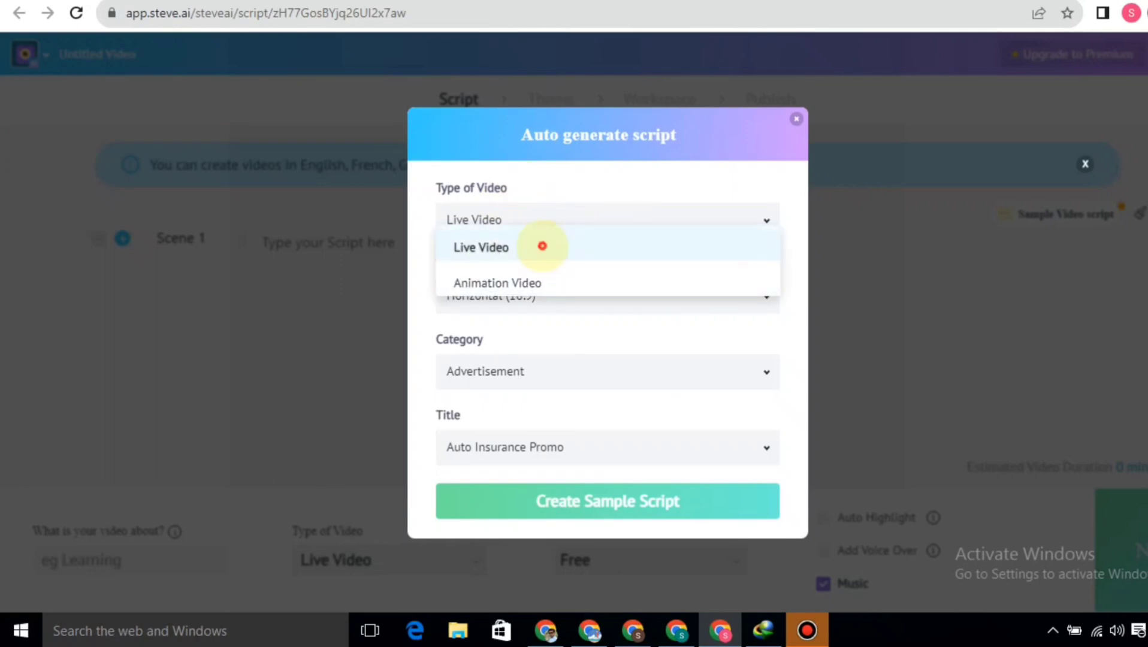
click(543, 245)
click(564, 292)
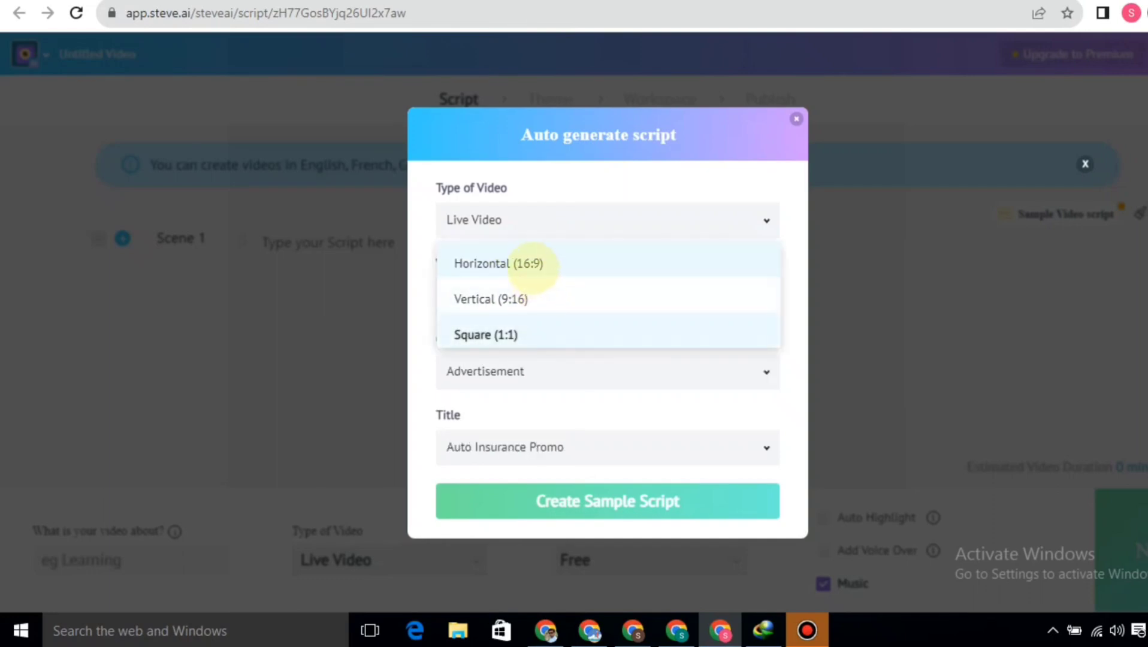
click(531, 266)
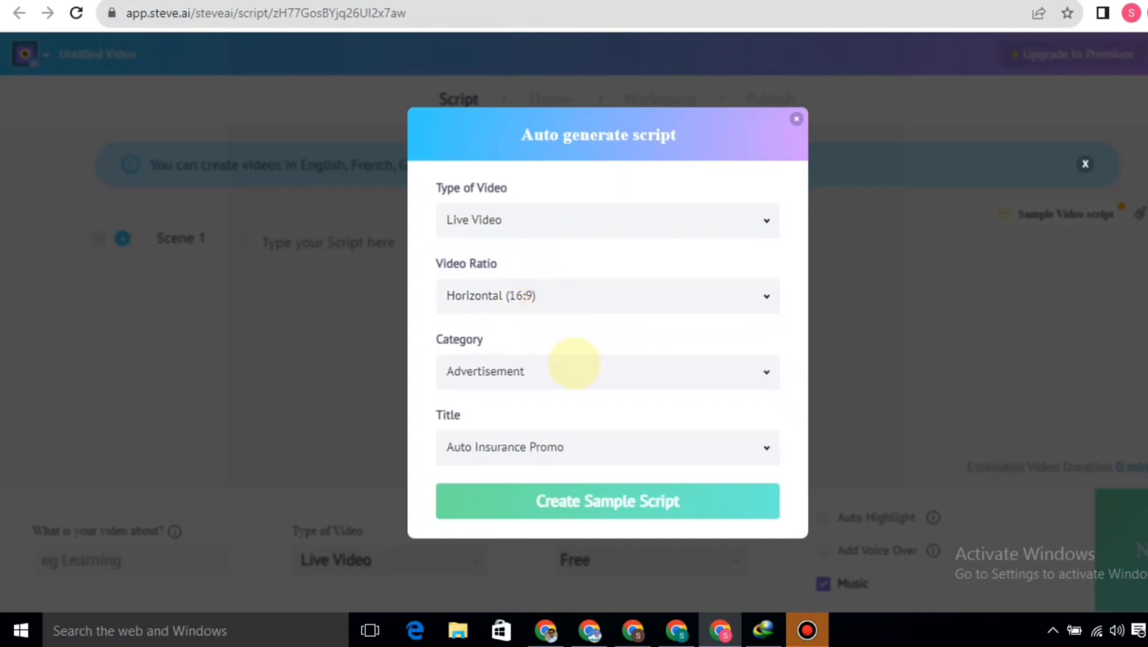
Create a sample script with the category Explainer Video and the title Car Dealer Promo.
click(575, 364)
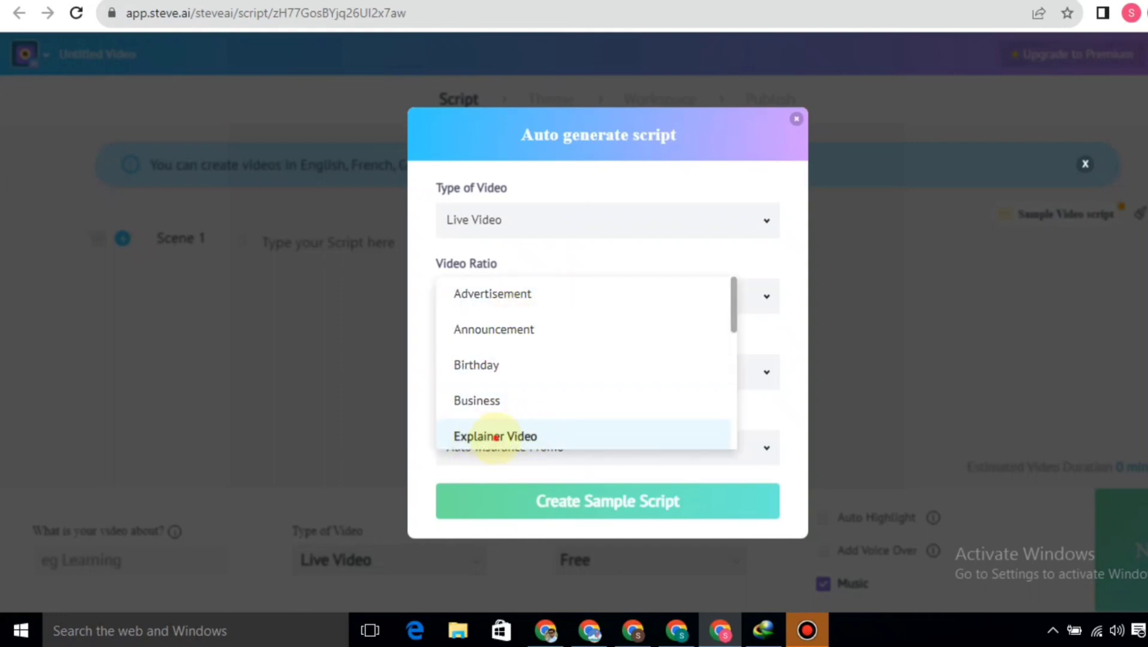
click(497, 437)
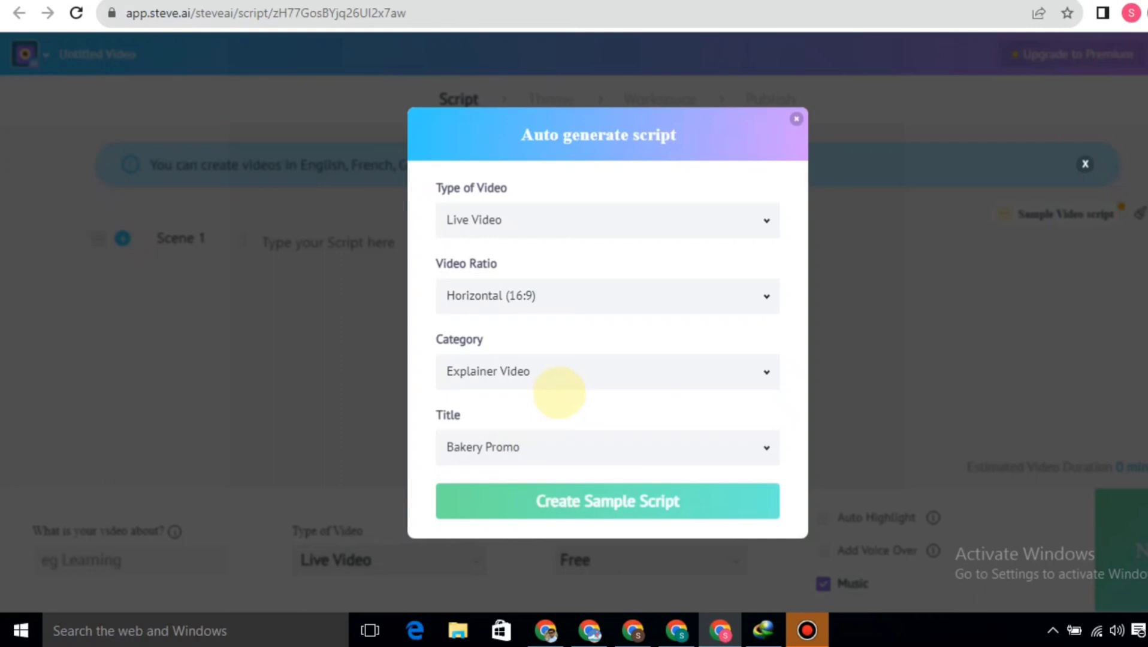
click(572, 446)
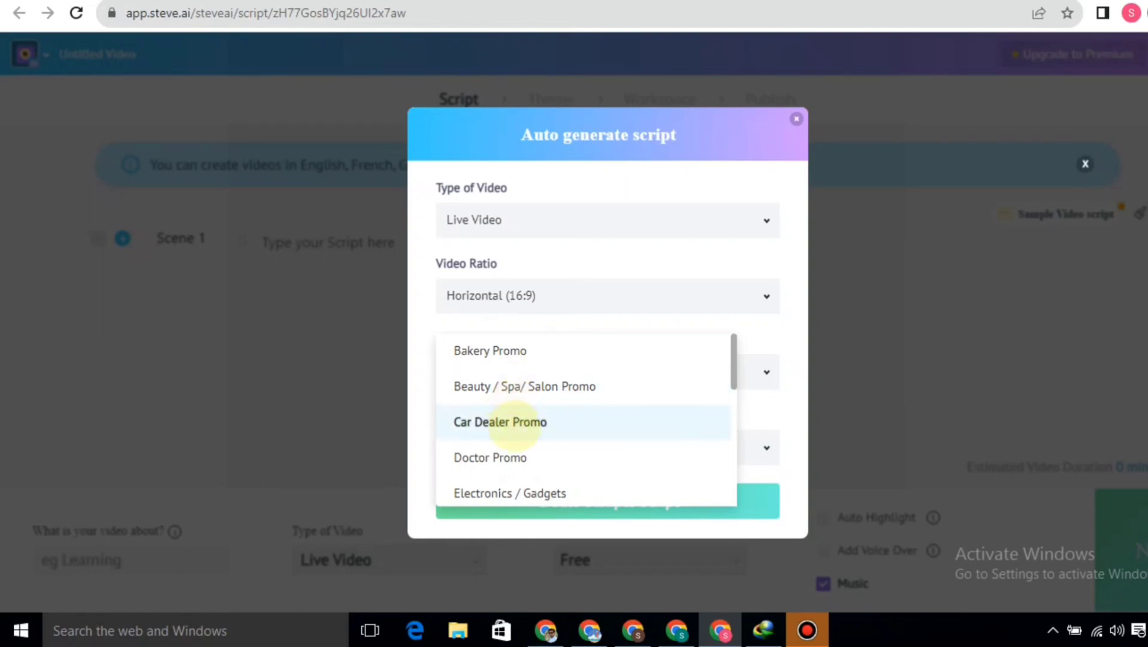
click(513, 423)
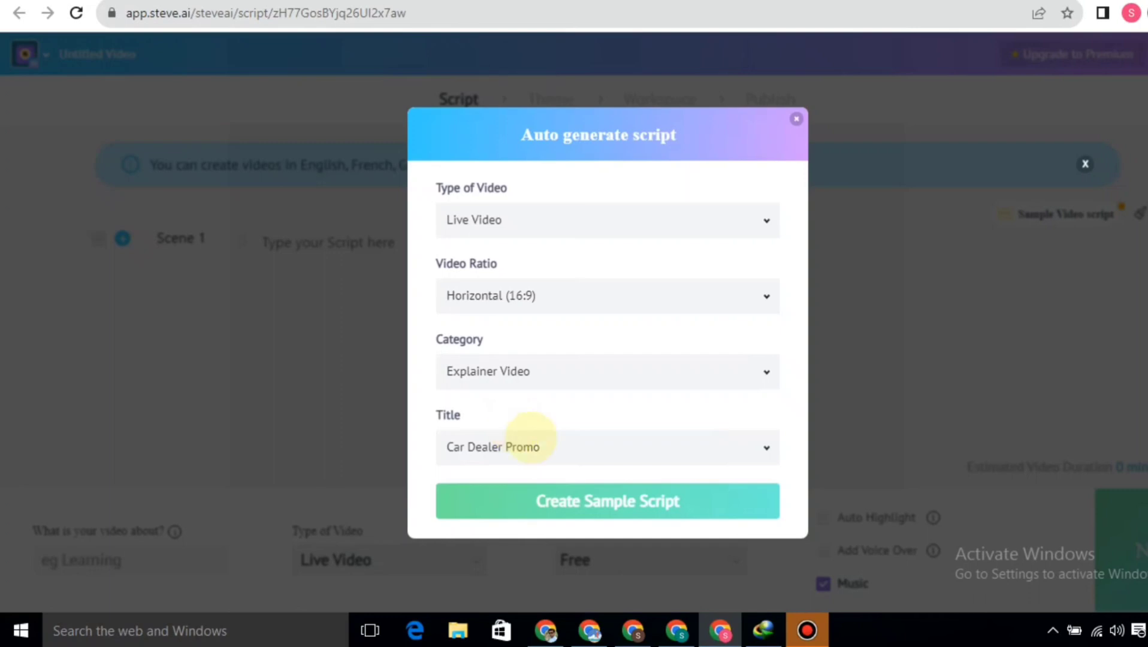
click(593, 497)
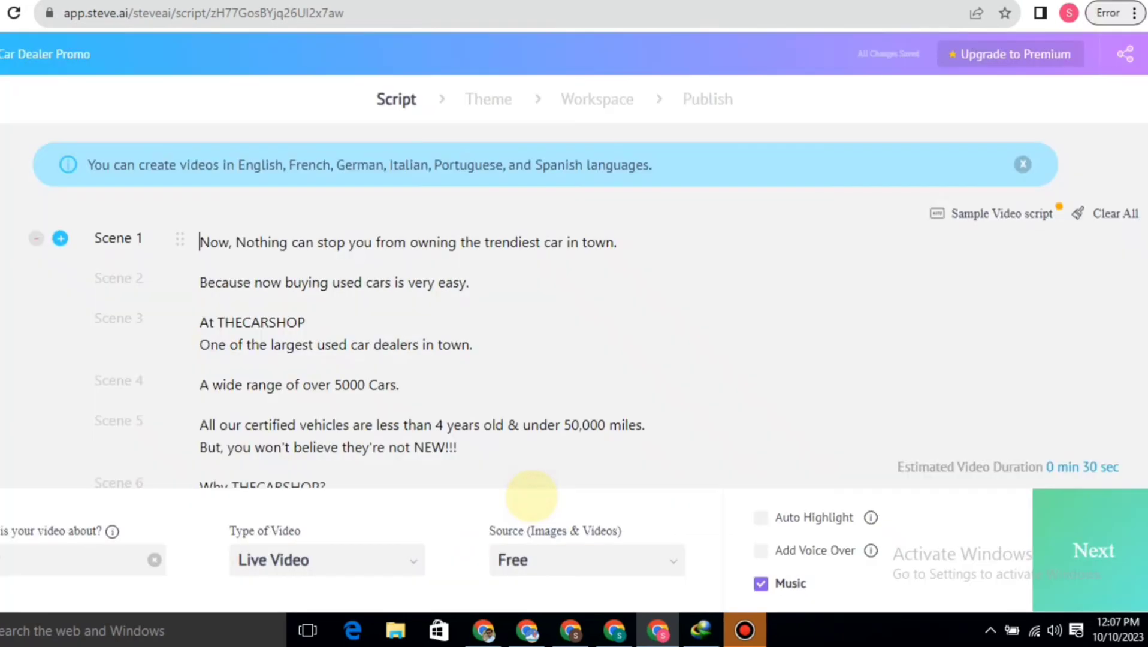
Clear the entire sample script from the project's scenes.
drag(209, 243, 423, 426)
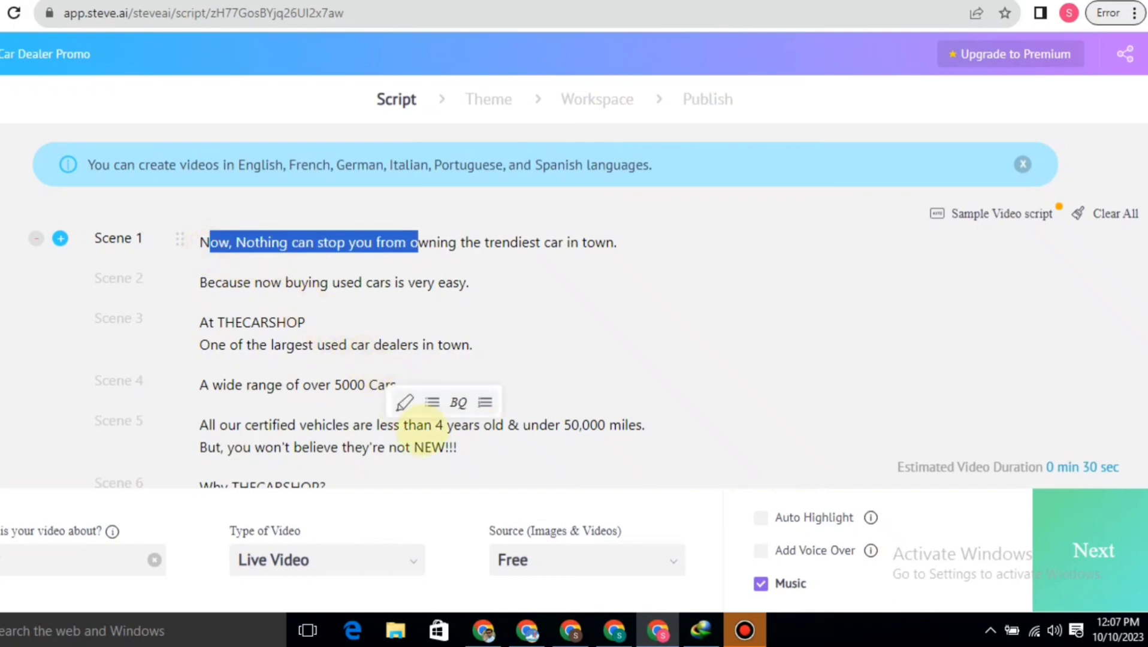
click(1116, 220)
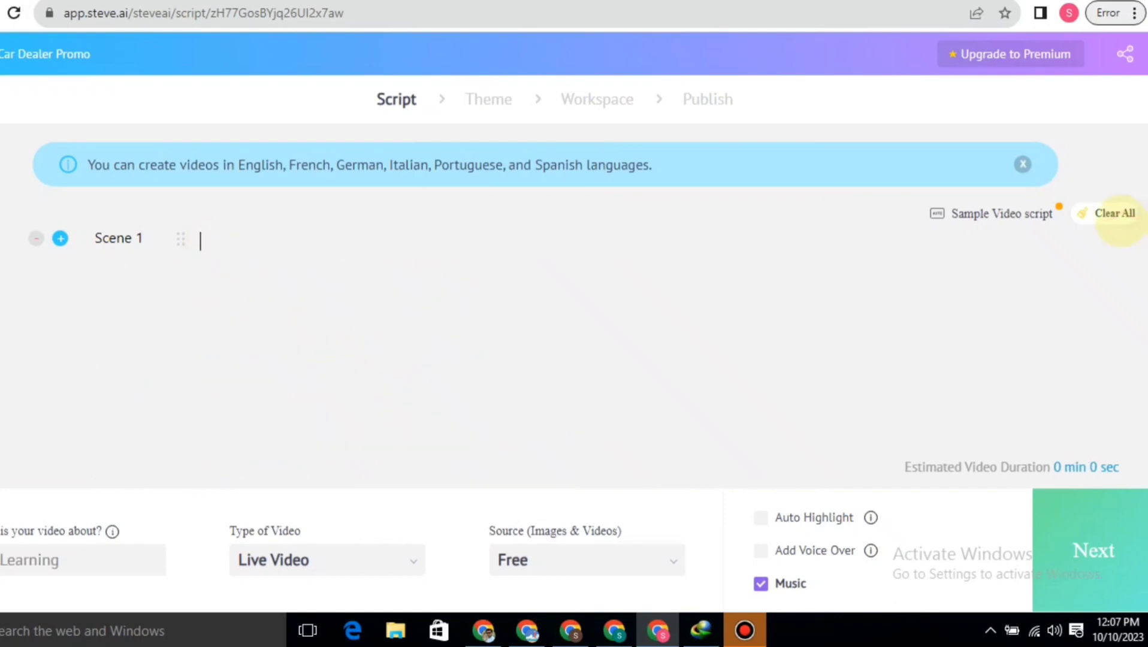
Switch back to GravityWrite and copy the idea "Exploring the World of Virtual Reality: Top VR Headsets and Experiences".
click(270, 1)
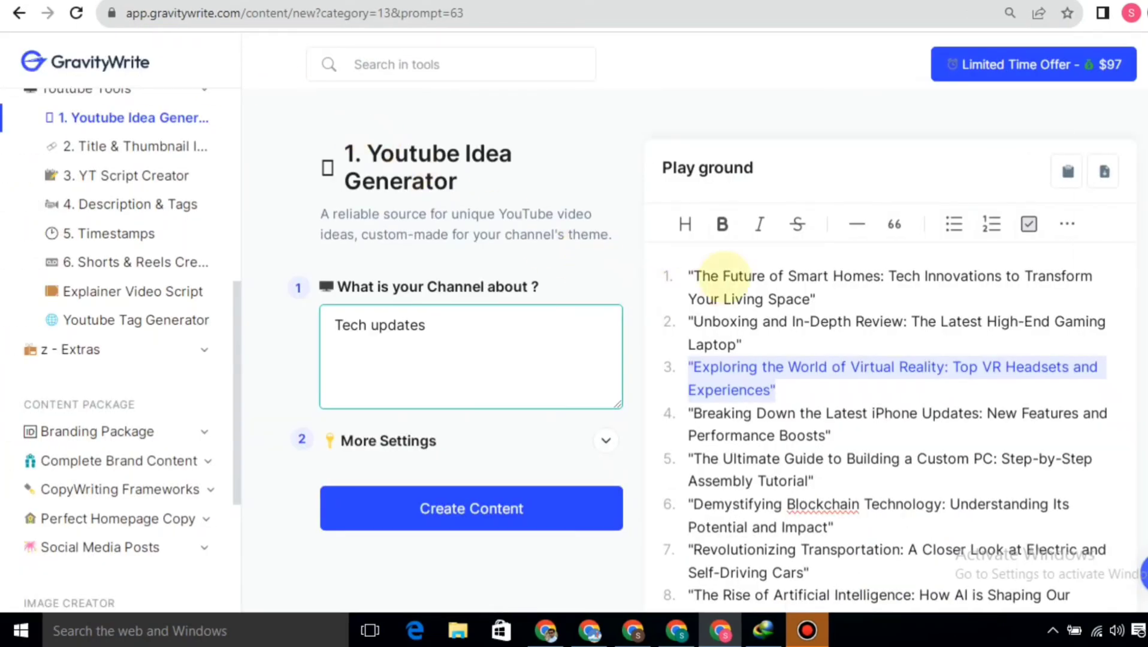
drag(785, 392, 716, 366)
key(ctrl+c)
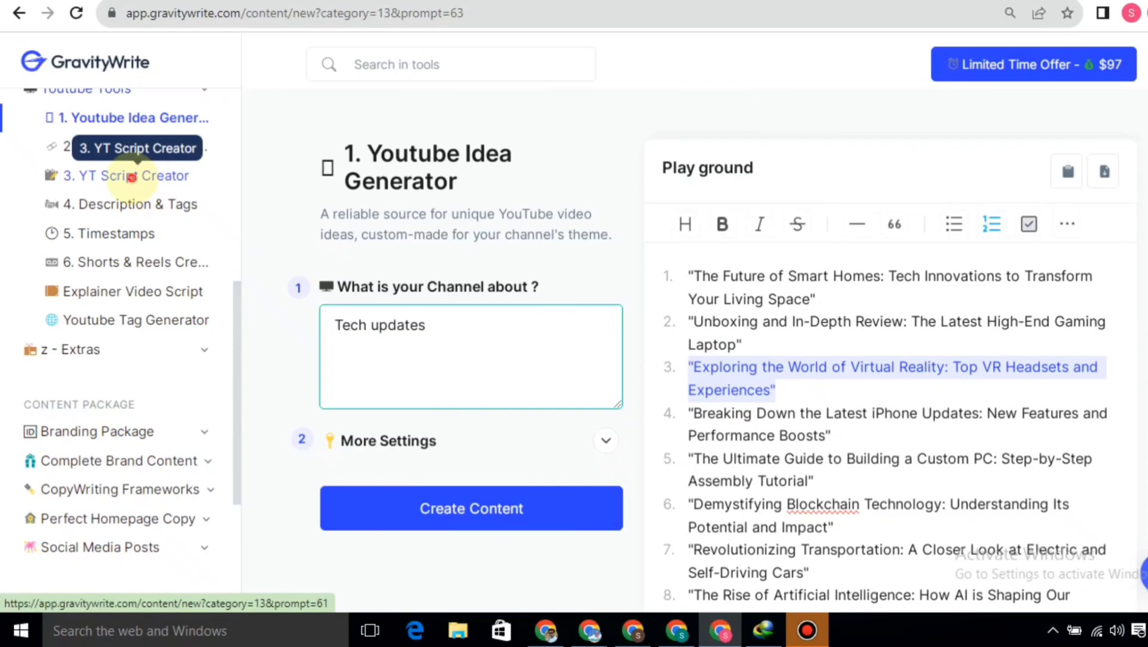
Generate a script with the YT Script Creator, using the copied virtual reality idea as the video title.
click(131, 177)
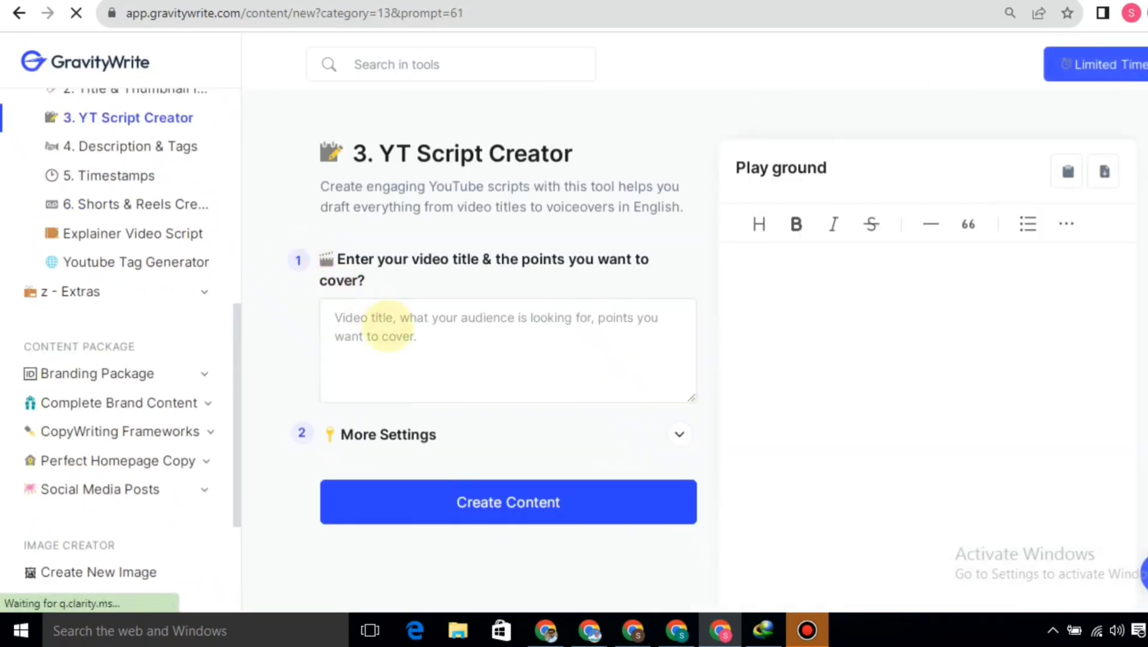
click(389, 326)
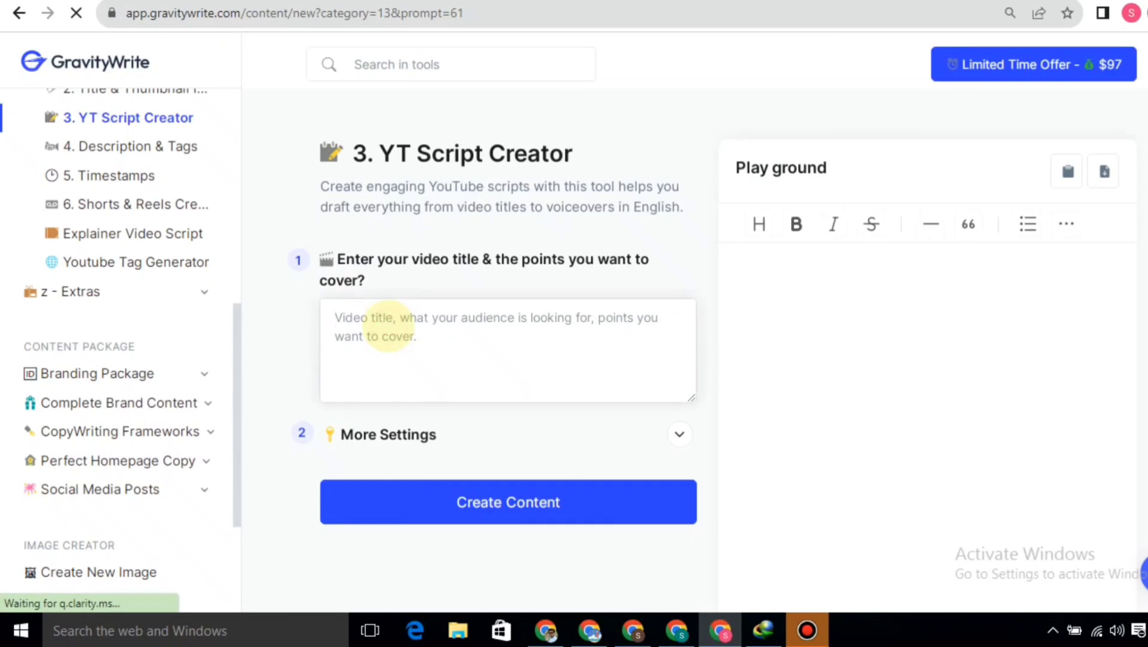
key(ctrl+v)
click(483, 498)
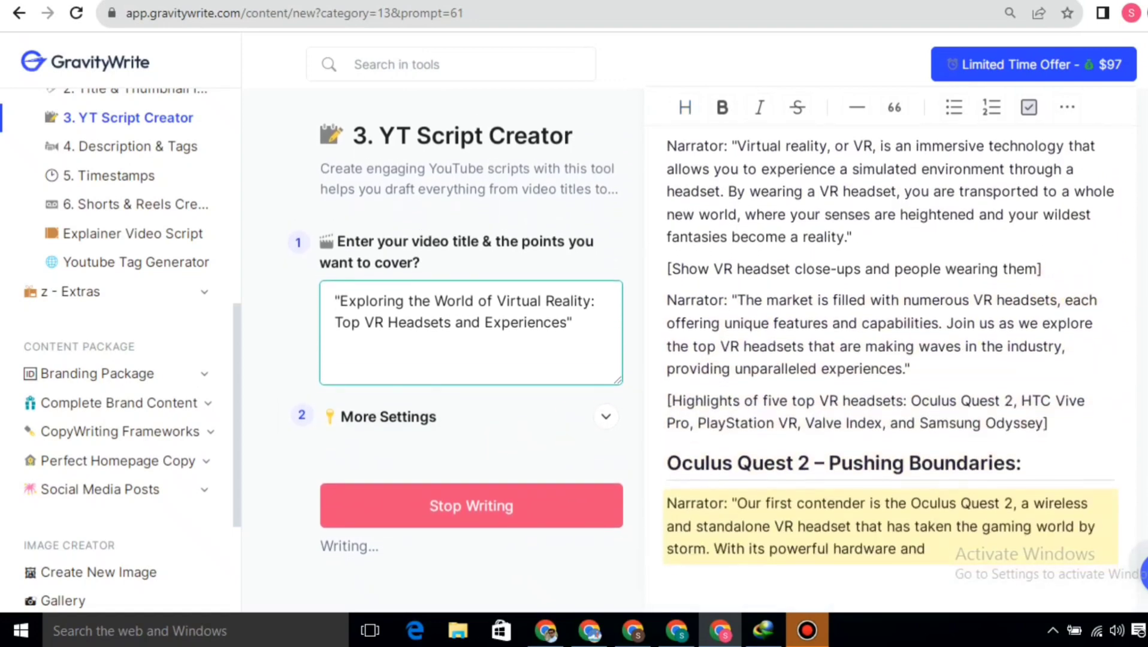
Stop the script generation and copy the first Voice Over narration, about immersive VR technology, into Steve AI's script scenes.
scroll(891, 360, up, 5)
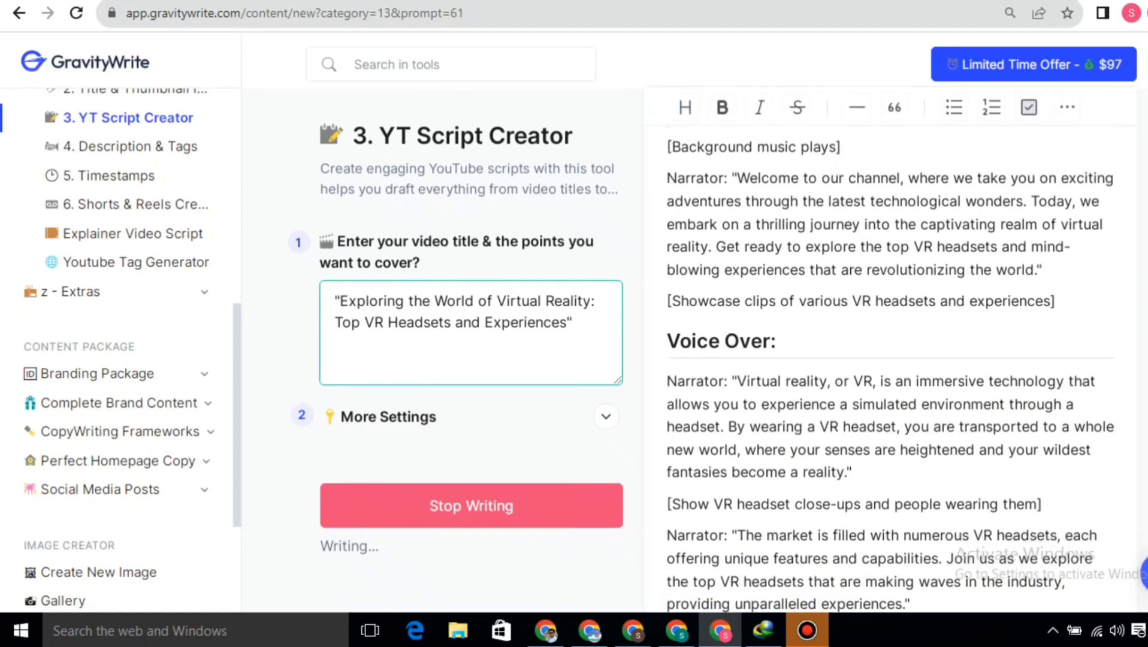
click(385, 502)
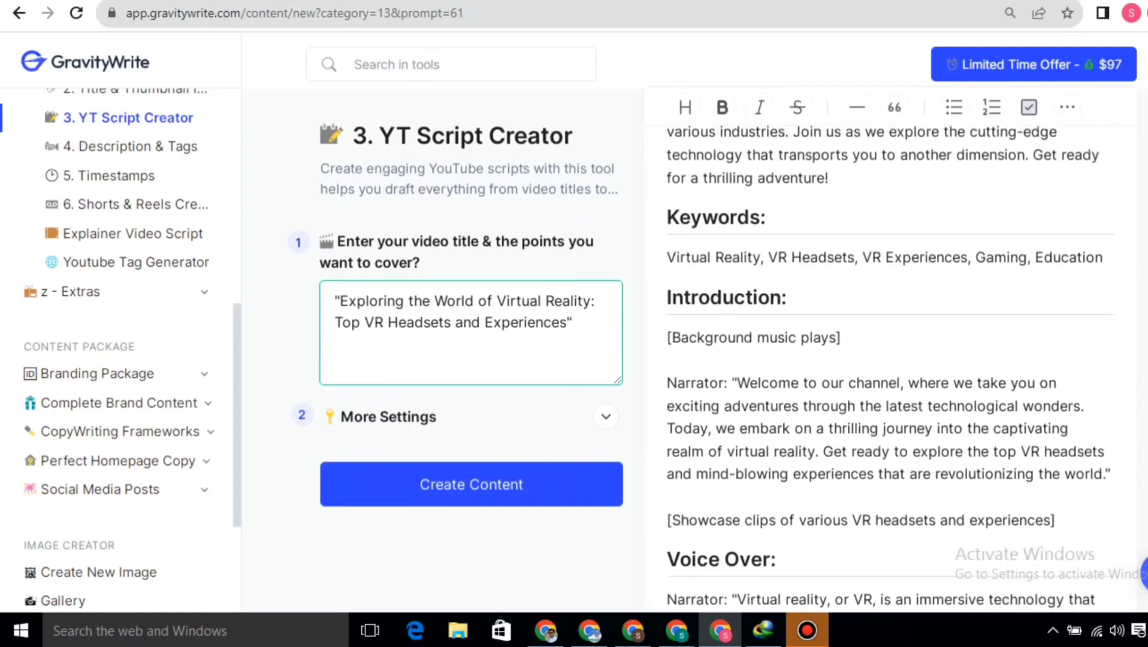
scroll(890, 368, down, 1)
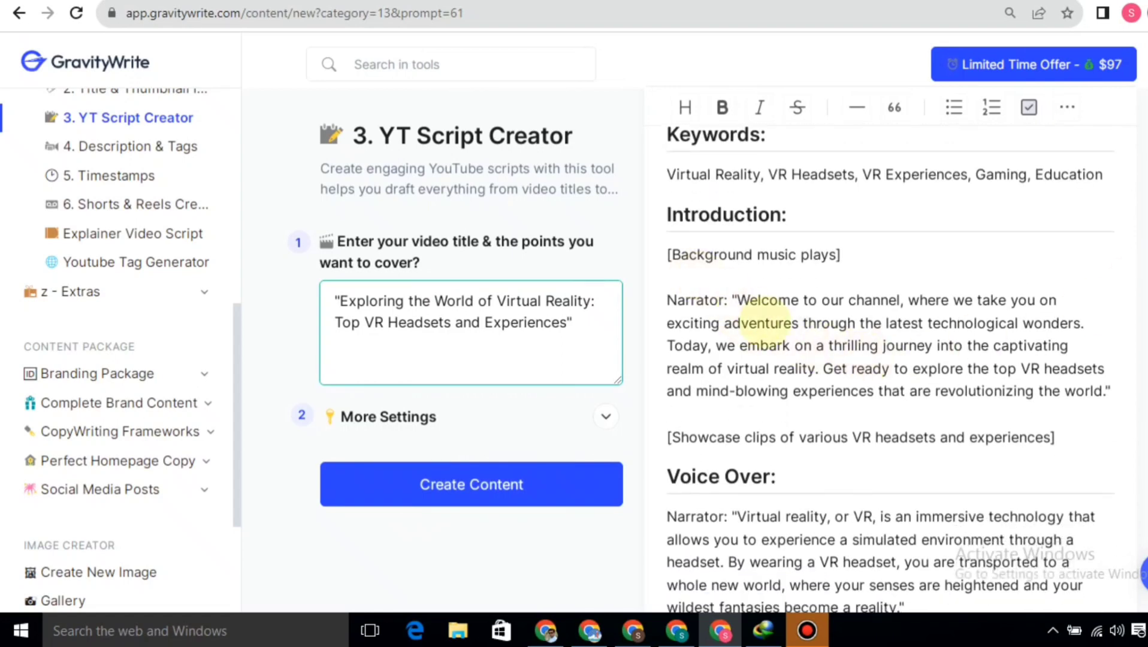
scroll(761, 356, down, 3)
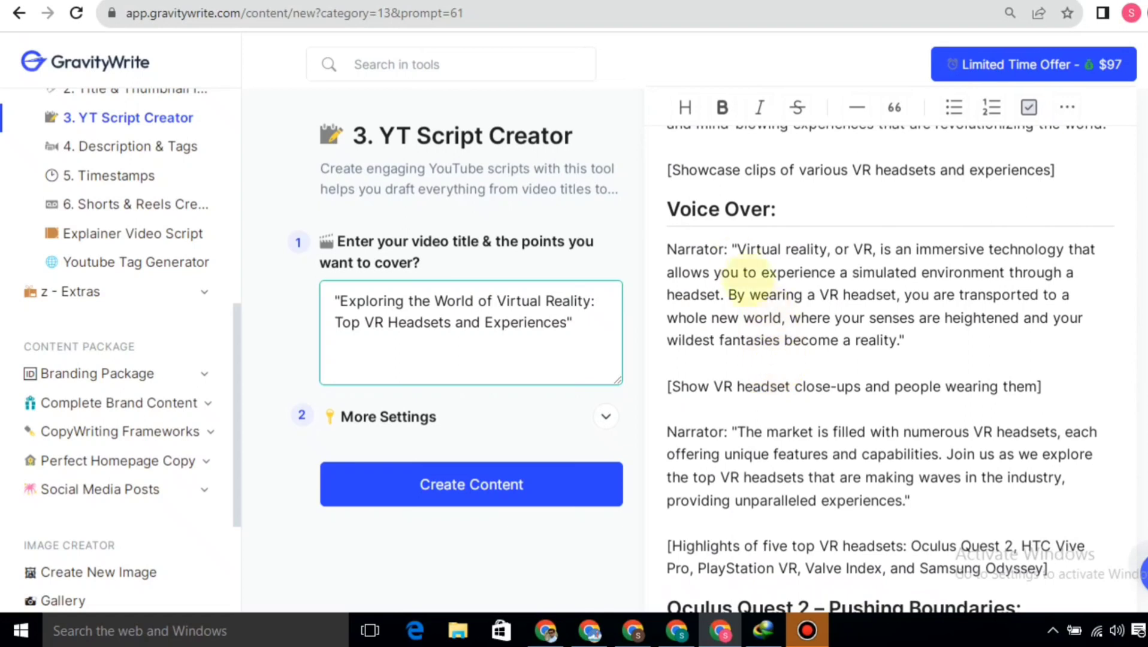
drag(733, 249, 908, 346)
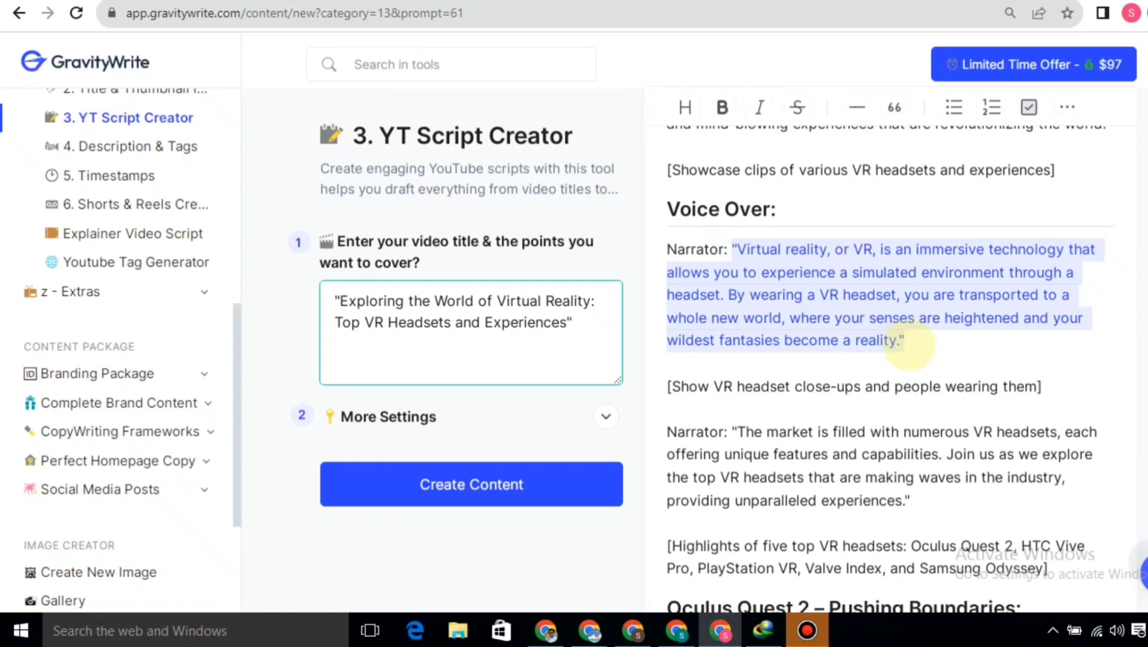
key(ctrl+Tab)
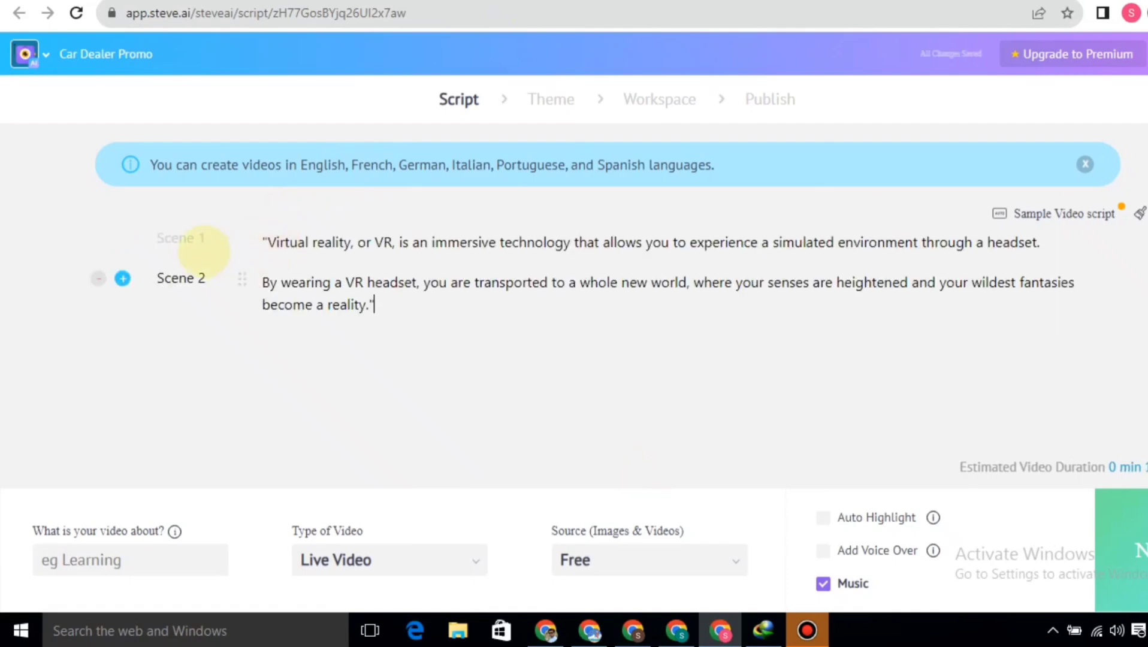
Copy GravityWrite's narration about numerous VR headsets with the five-headset highlights line, and add both to the Steve AI script.
key(ctrl+shift+Tab)
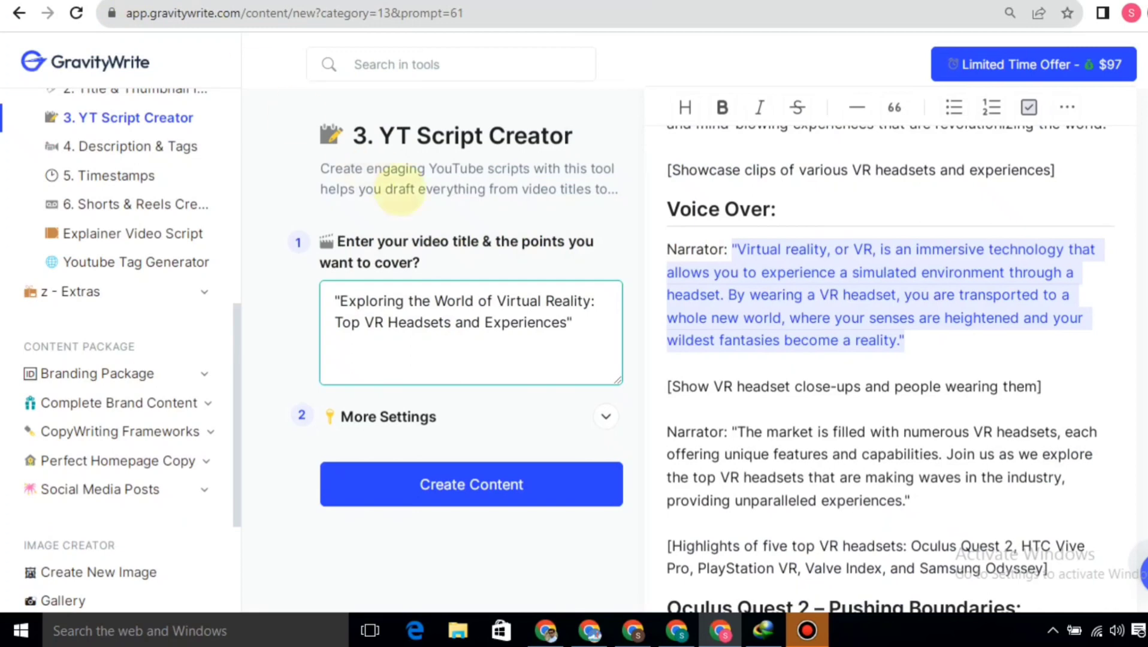
scroll(777, 390, down, 3)
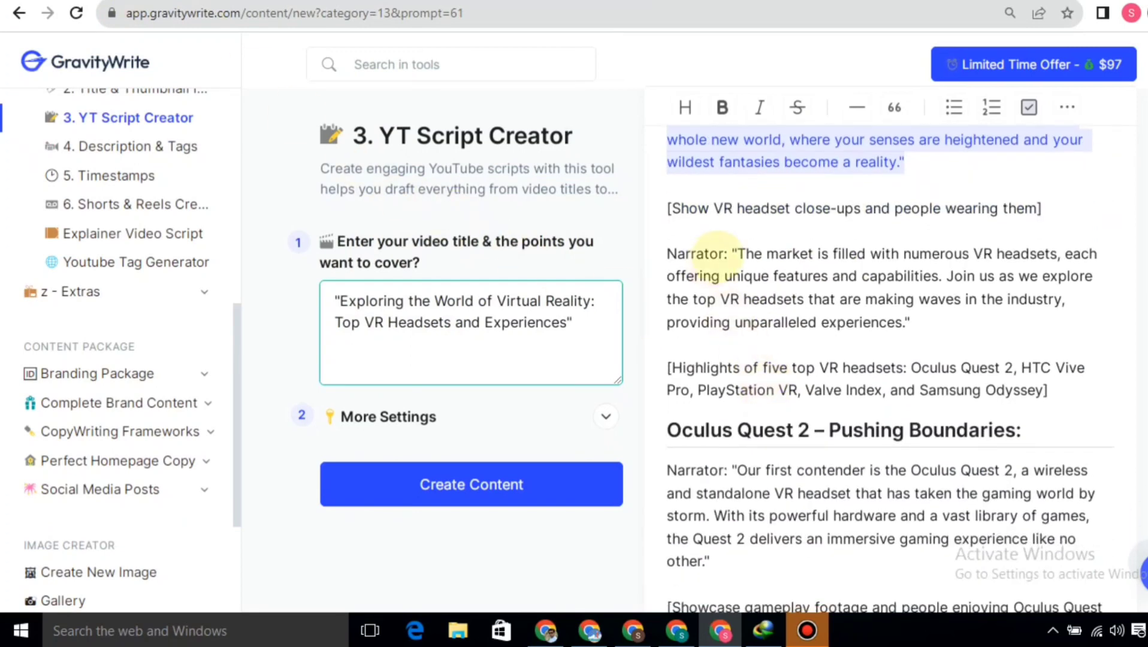
drag(732, 249, 1040, 389)
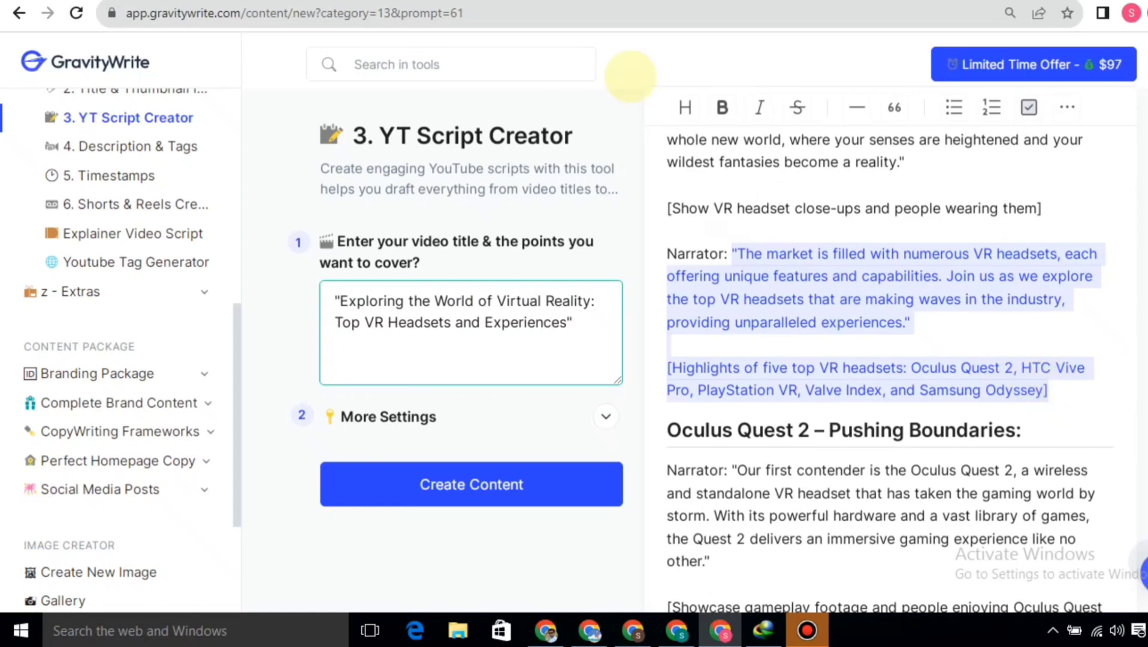
click(582, 18)
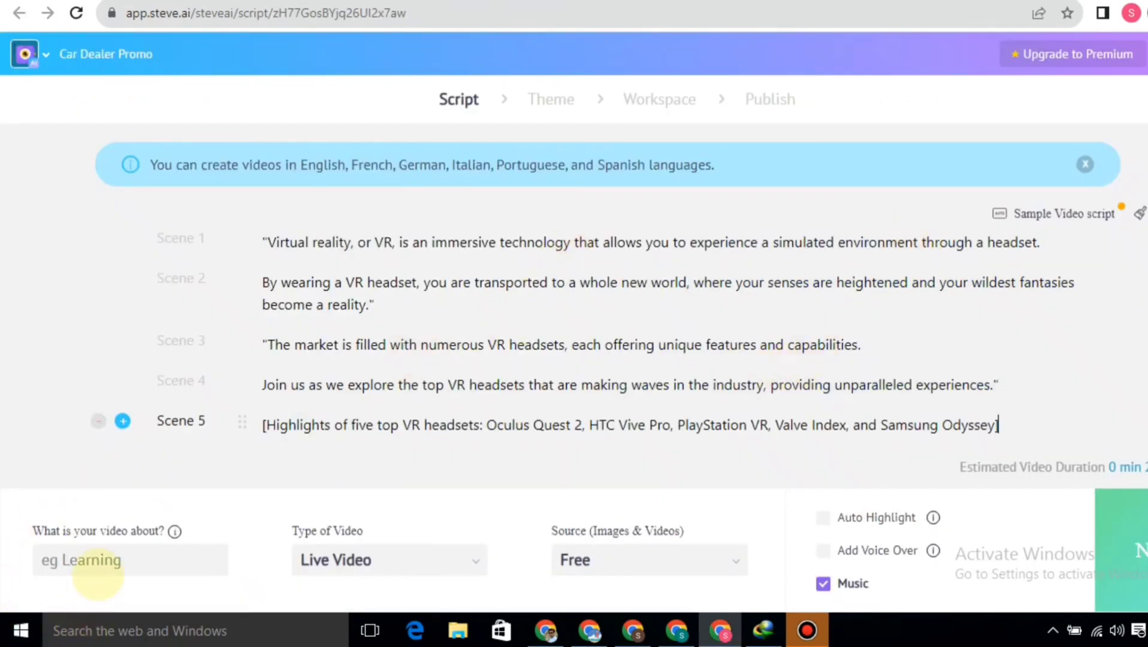
Set the video's topic to vr, its type to Live Video and its image and video source to Free.
click(95, 569)
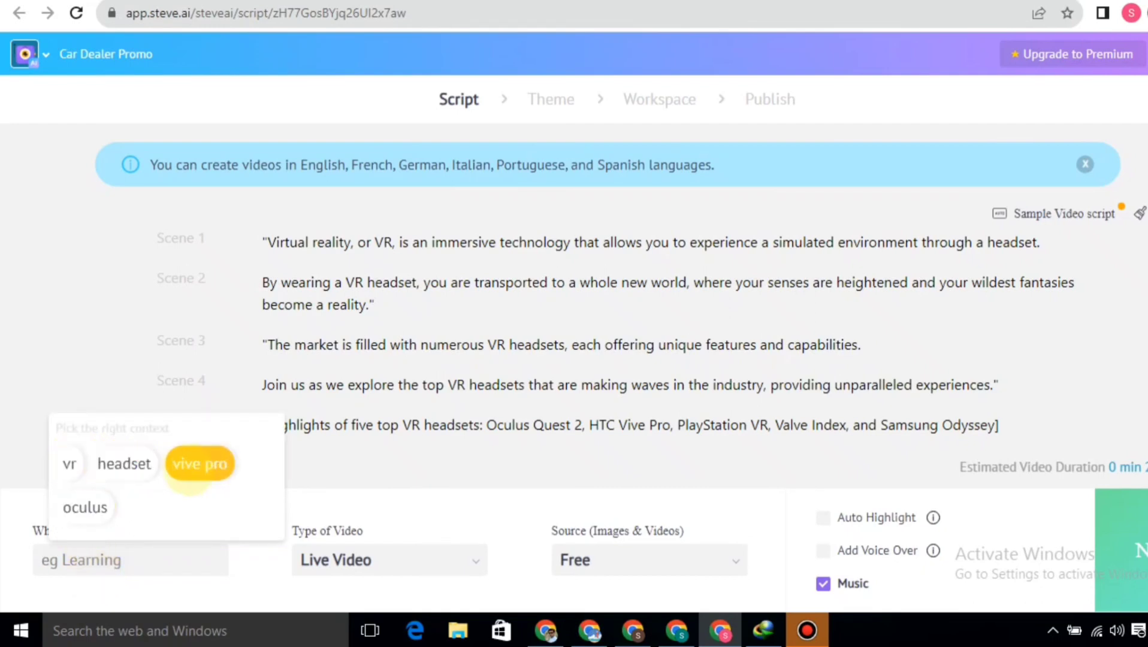
click(70, 464)
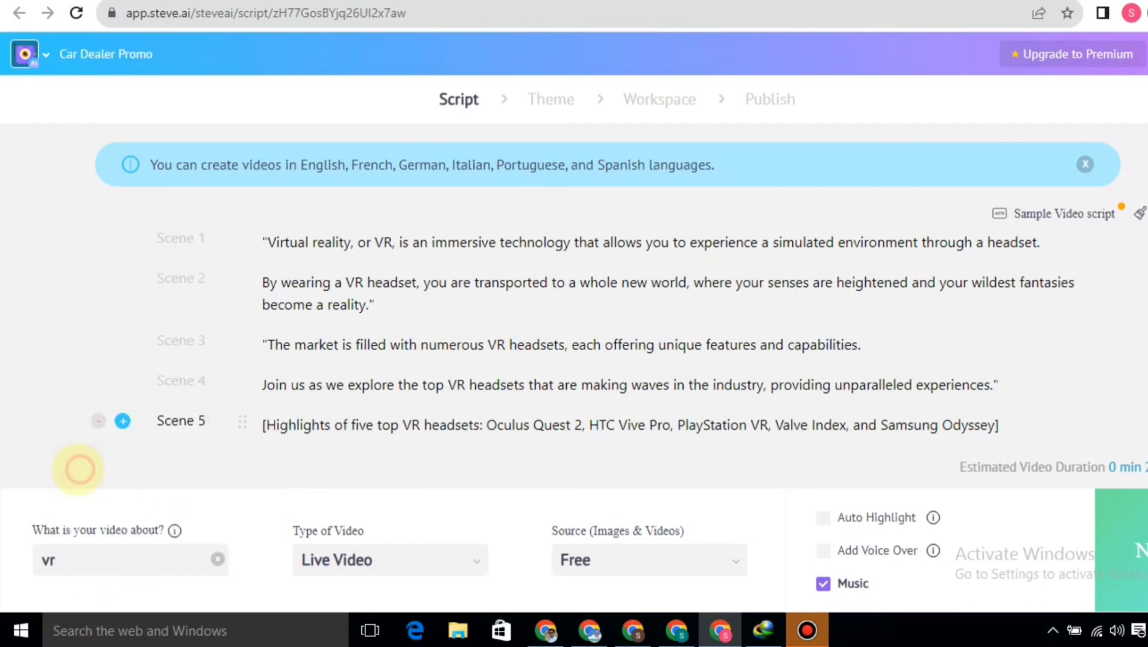
click(389, 558)
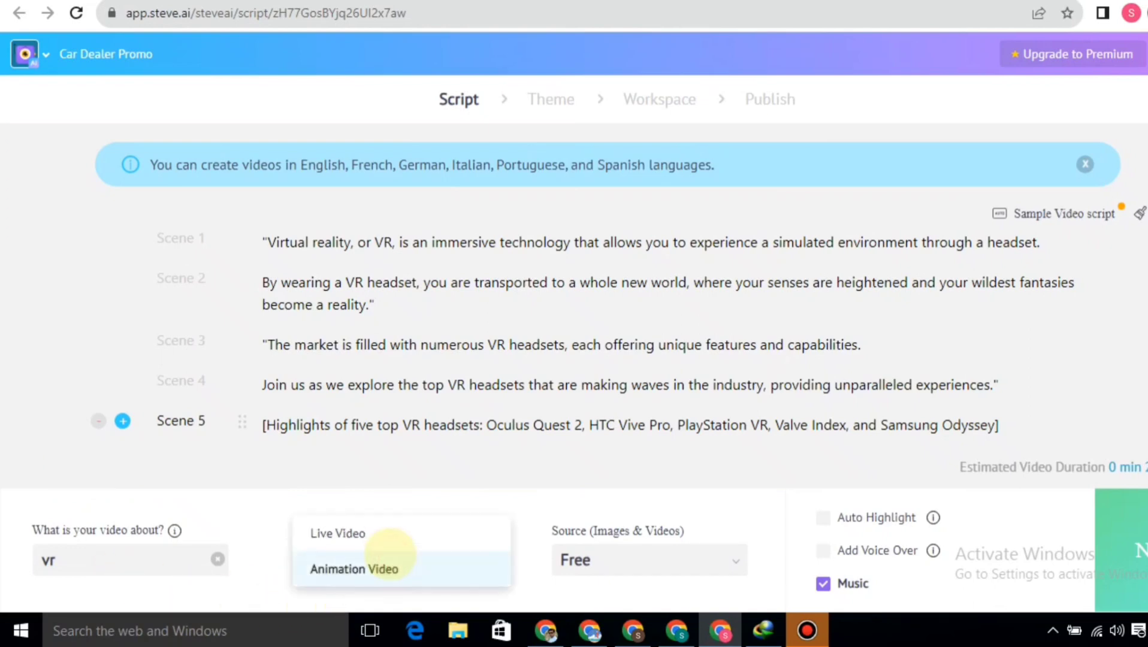
click(329, 528)
click(630, 554)
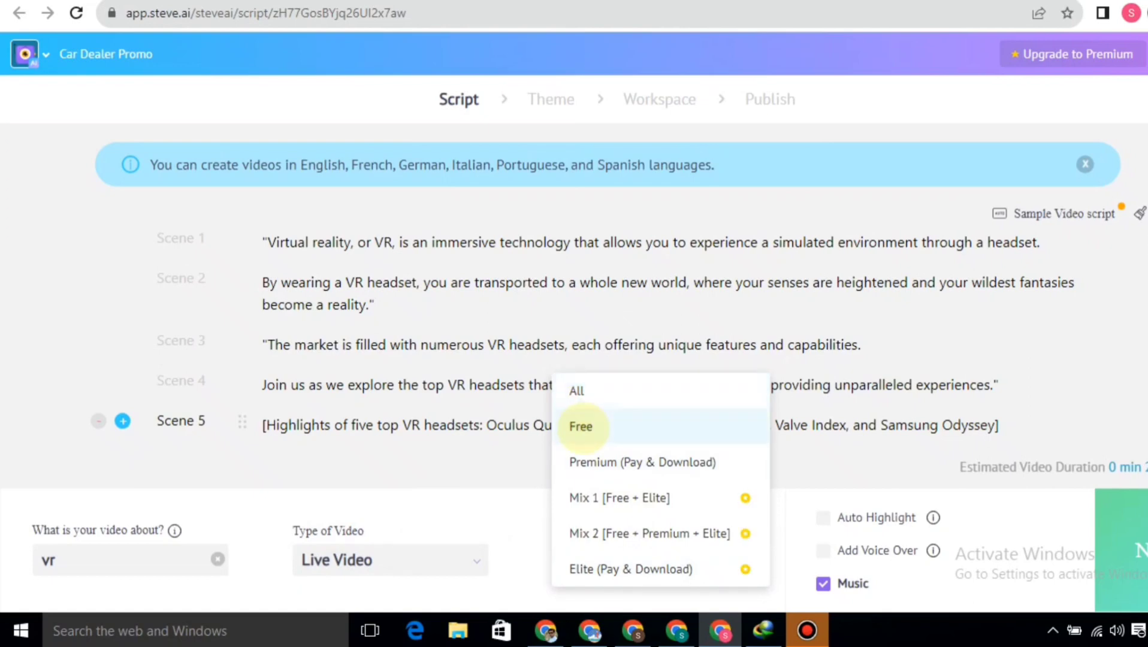
click(582, 427)
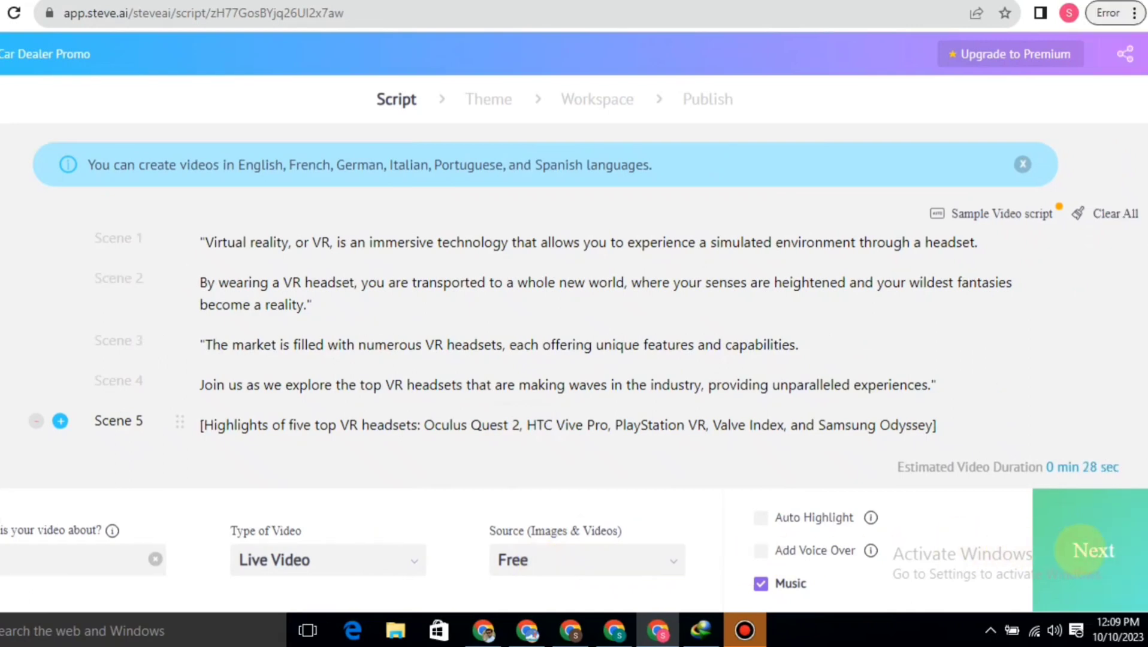
Continue to the themes, apply the blue-banner "welcome" design style and preview the opening scenes of the generated video.
click(1082, 550)
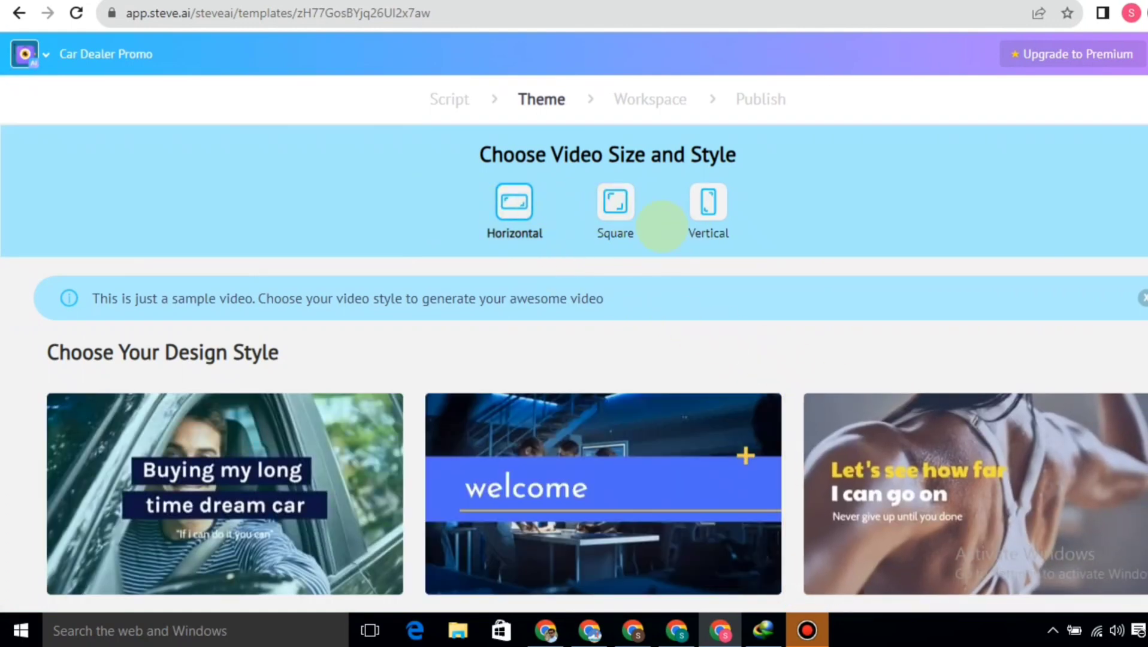
scroll(517, 206, down, 3)
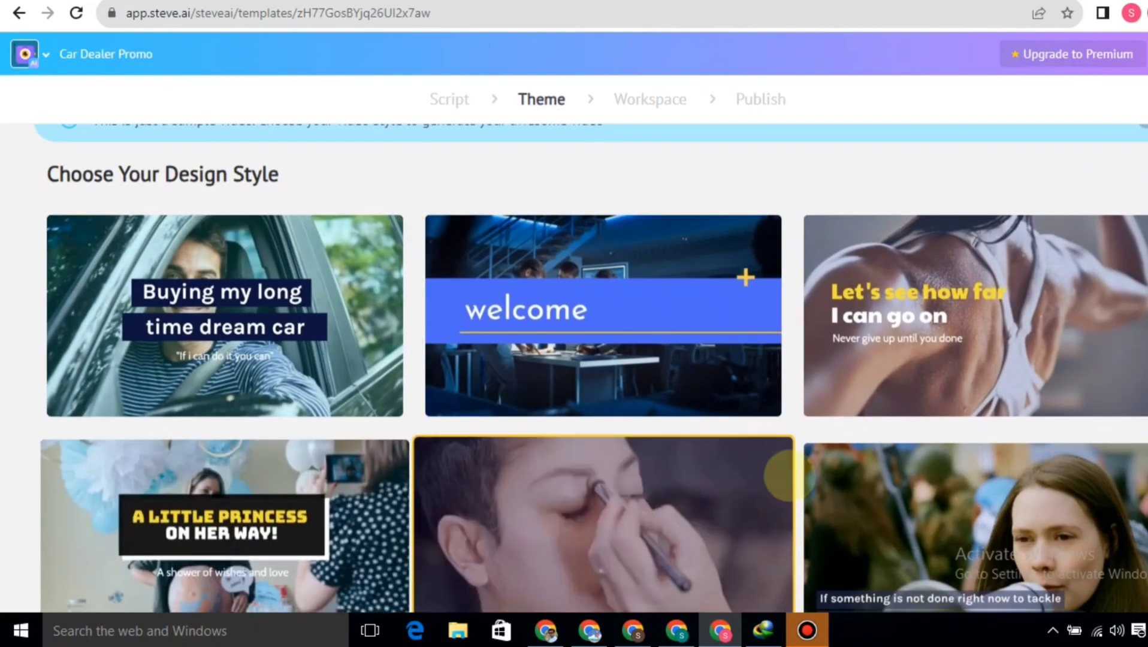
click(156, 322)
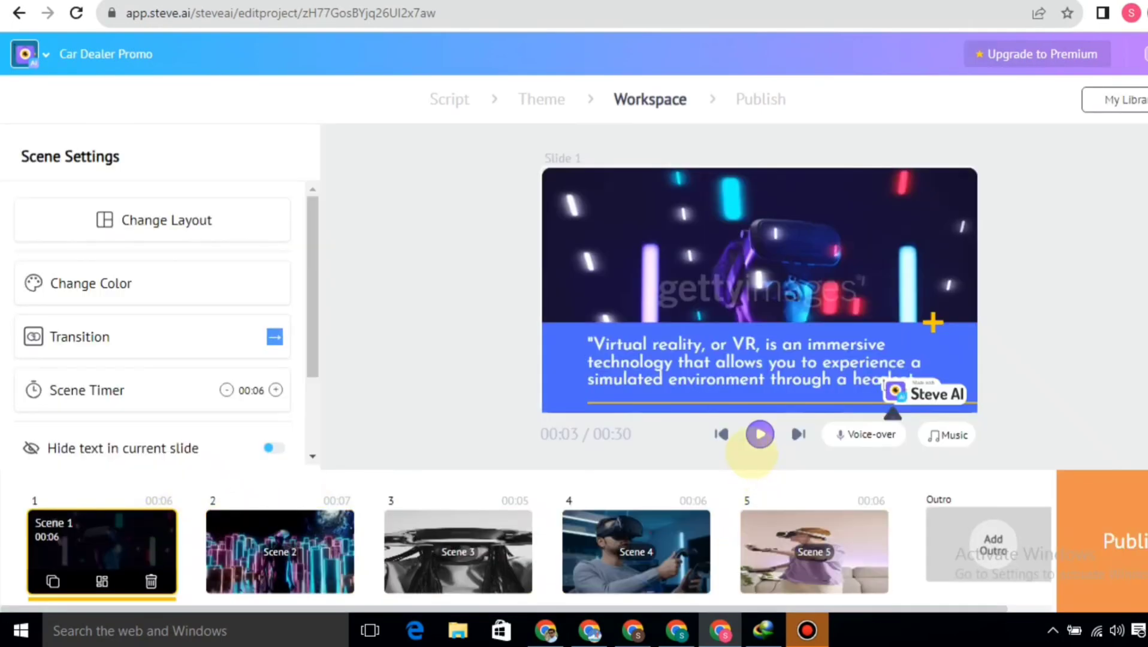
click(760, 435)
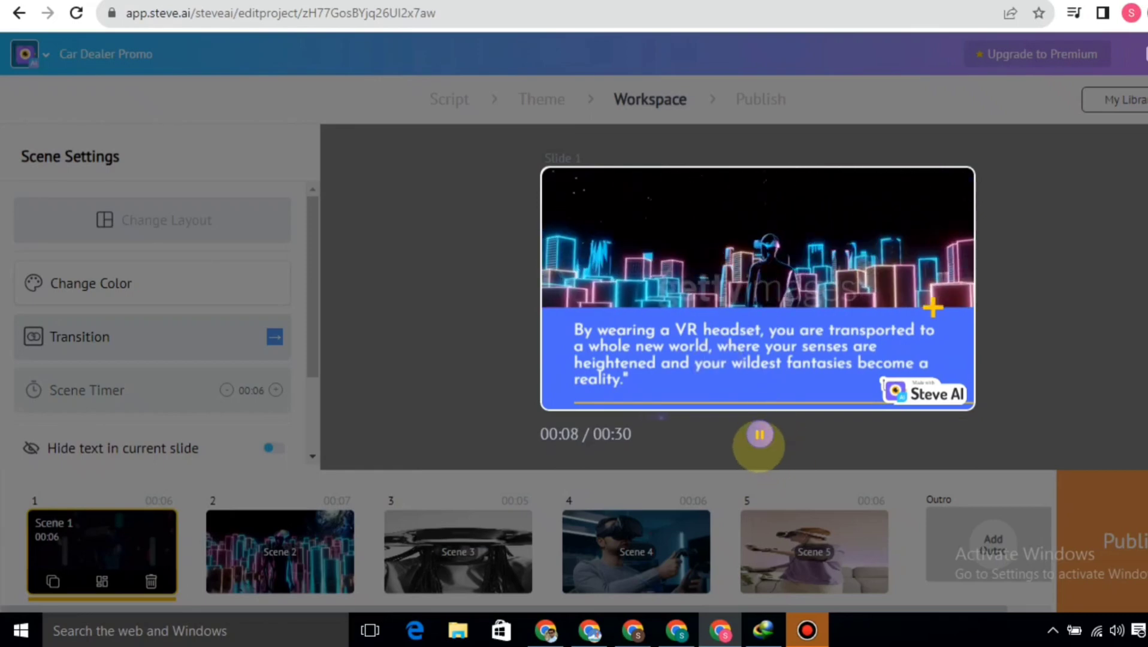
click(760, 434)
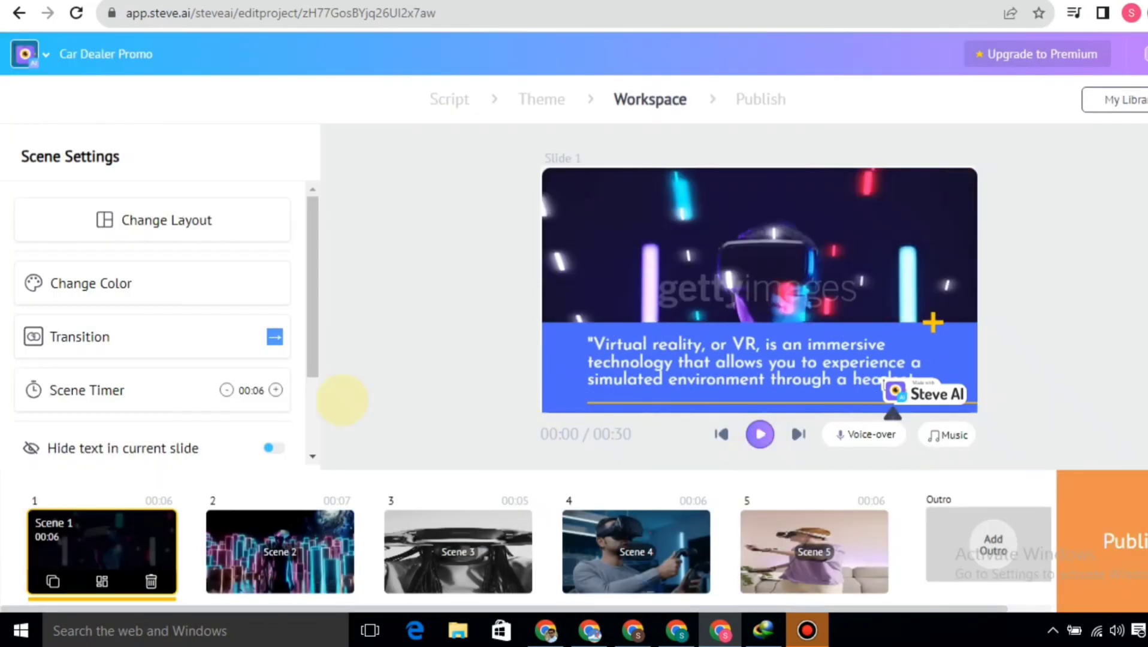
Change Scene 1's layout to full-frame footage with the caption lines highlighted in blue across the lower part.
click(136, 219)
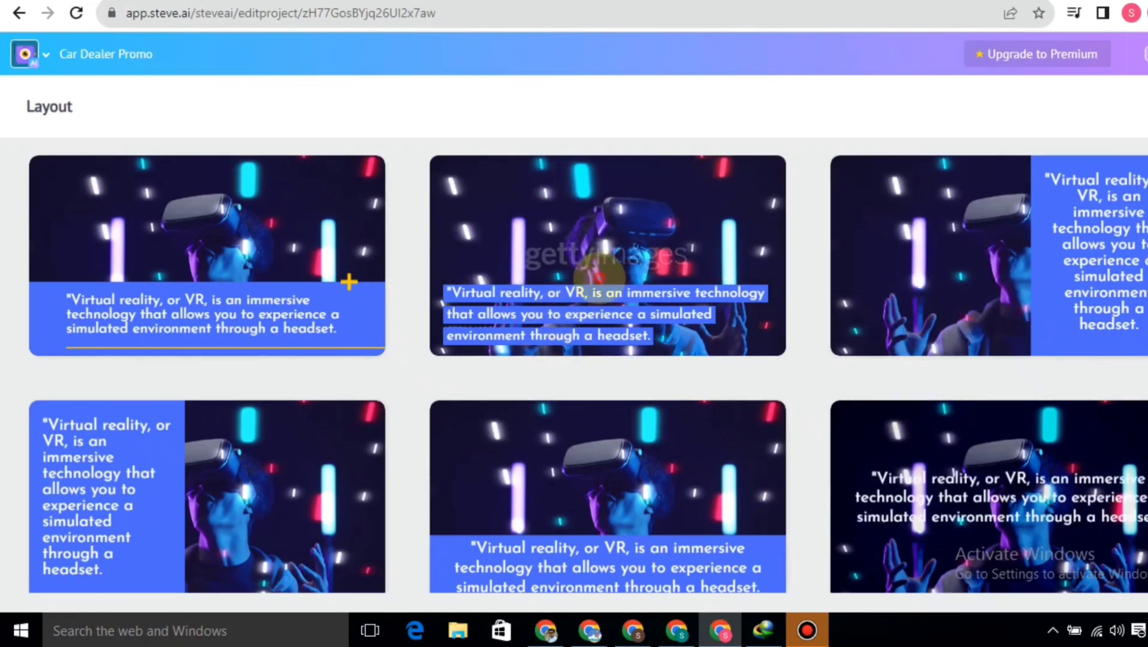
click(599, 277)
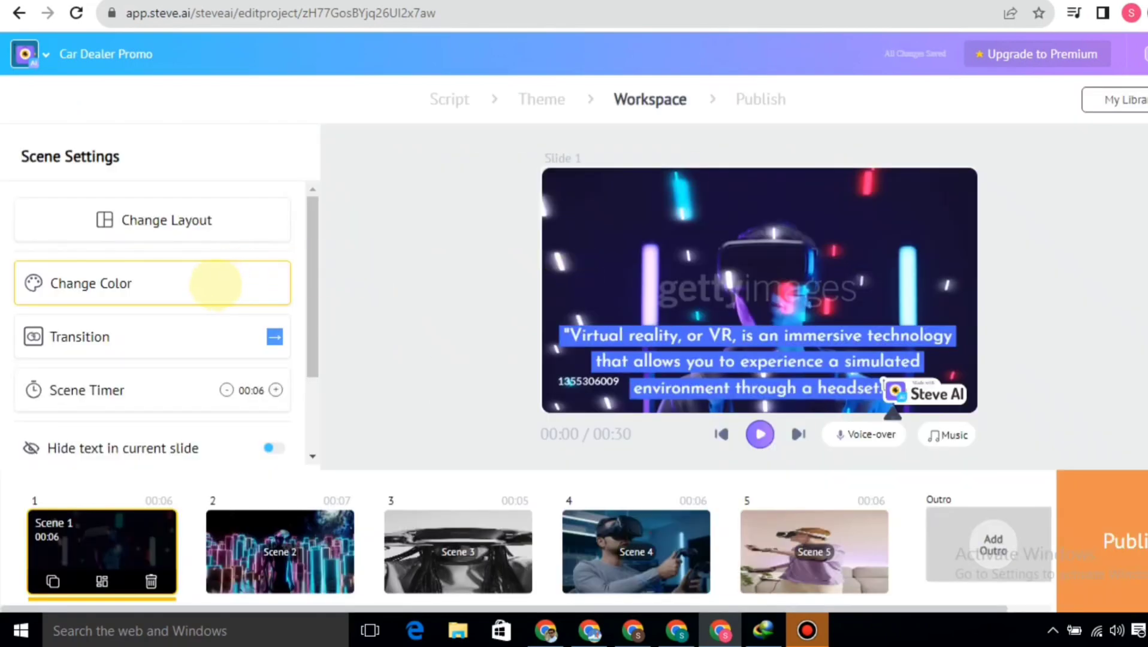
Browse the custom colour themes for Scene 1 and try the color_8 palette.
click(216, 284)
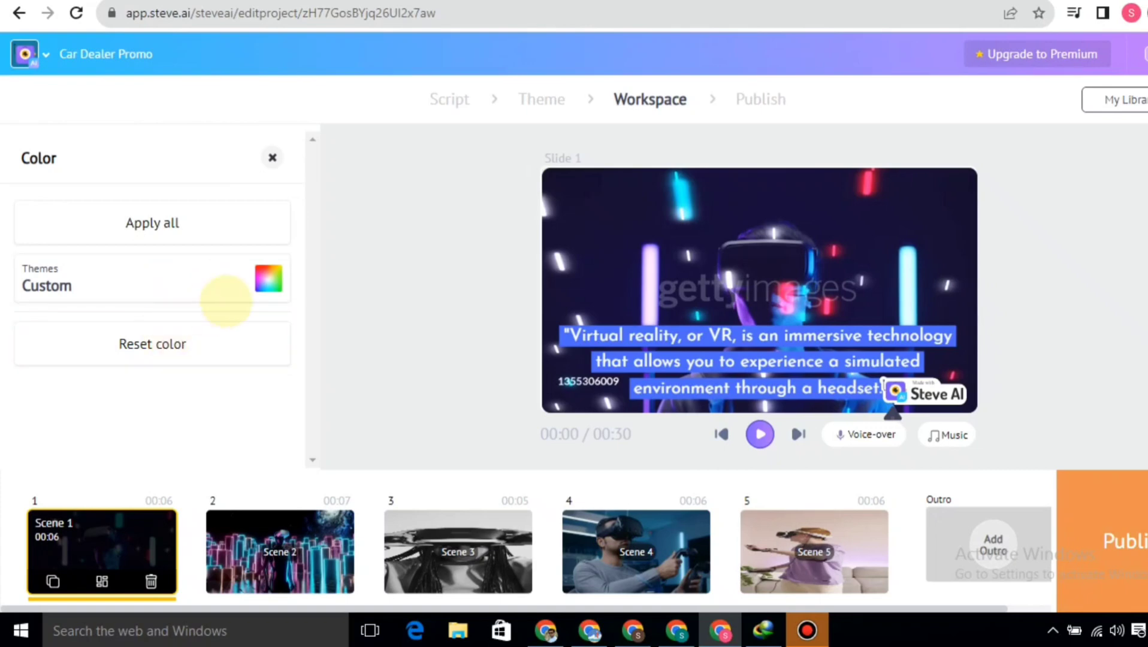
click(264, 279)
scroll(183, 357, down, 1)
scroll(183, 356, down, 1)
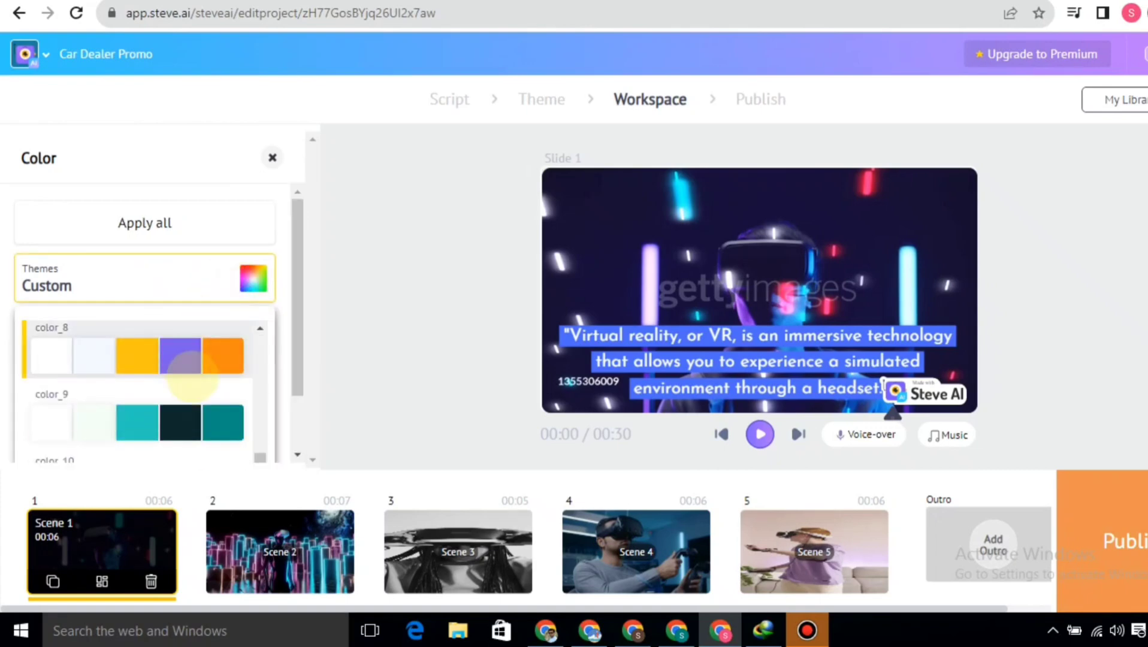
click(191, 375)
scroll(190, 375, up, 2)
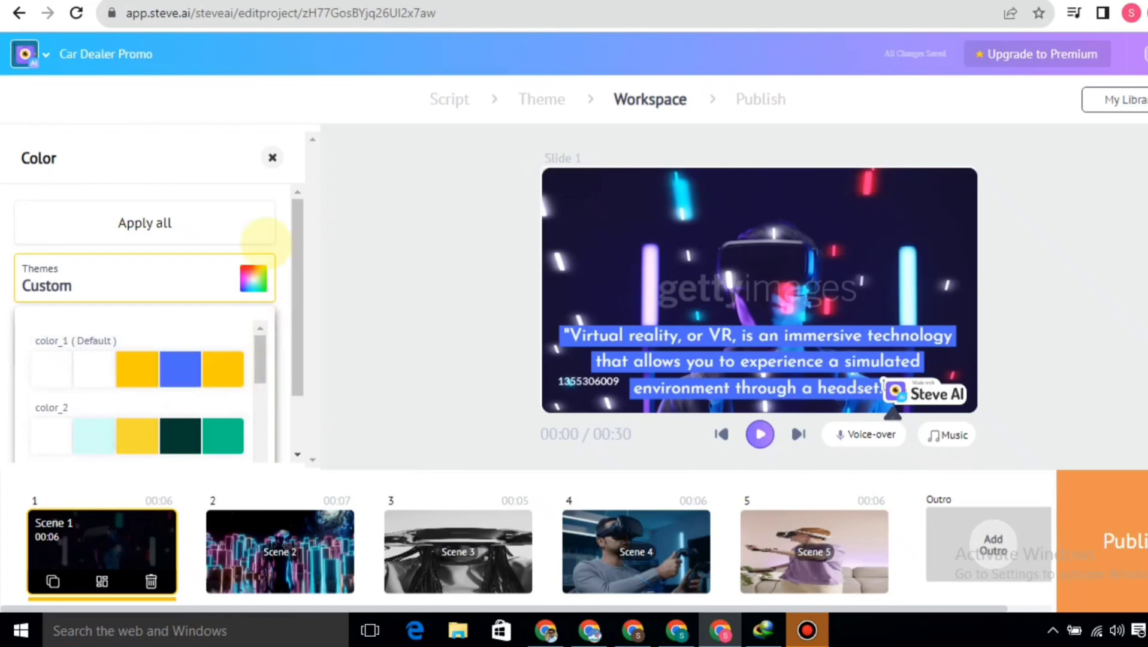
click(273, 157)
Set Scene 1's transition to Left.
click(139, 351)
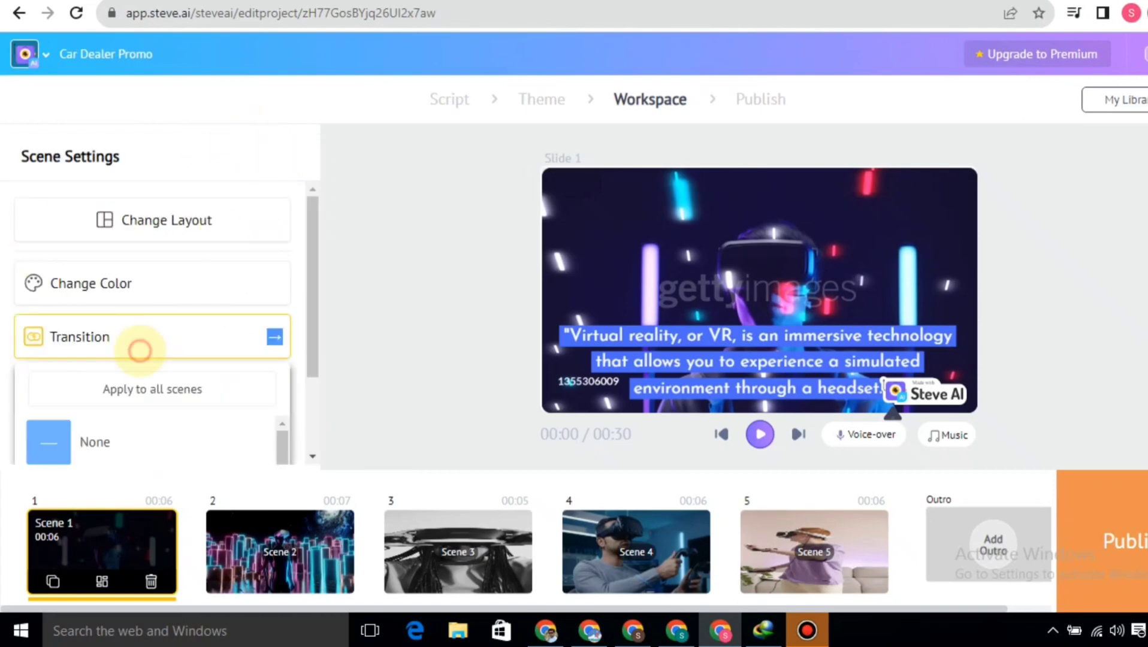
scroll(93, 434, down, 3)
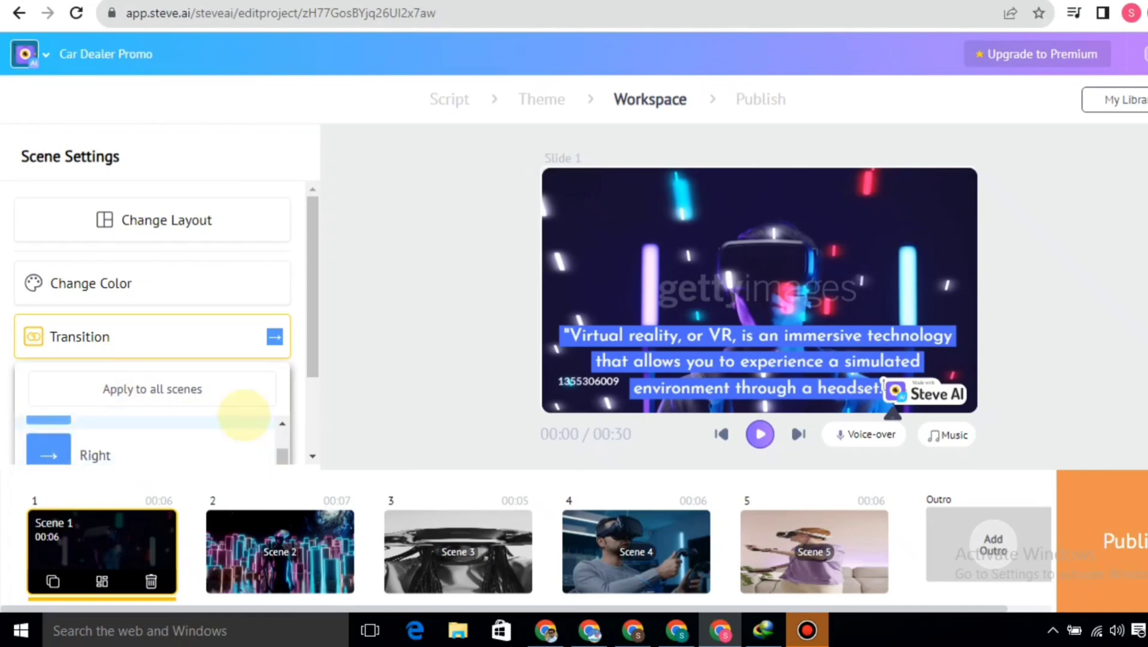
scroll(103, 436, up, 2)
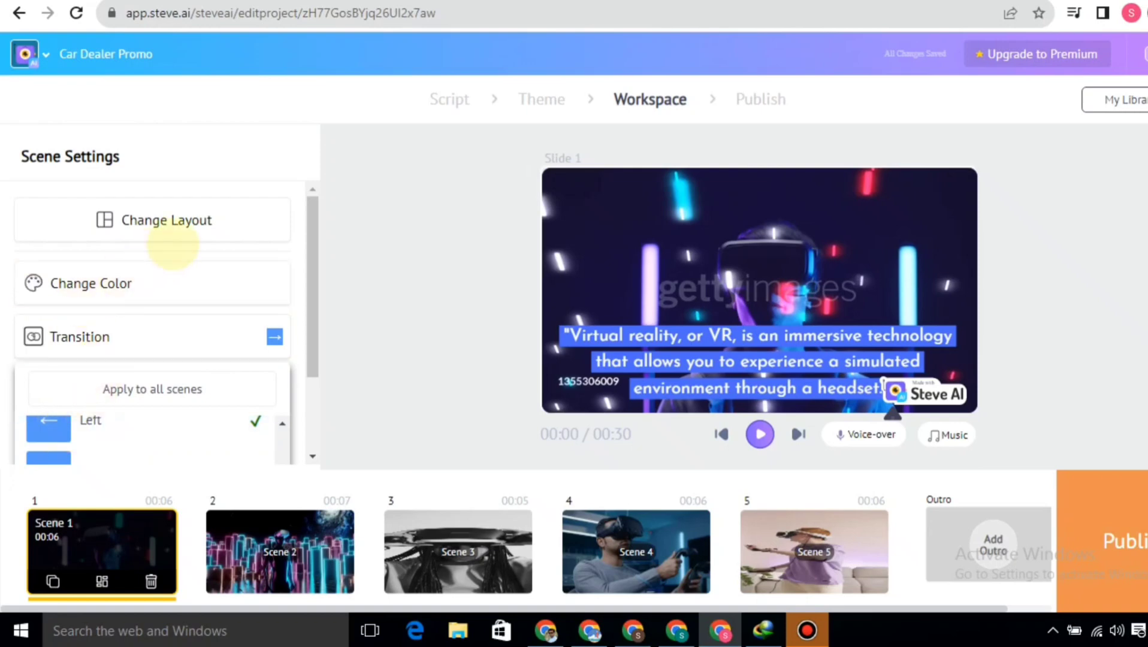
scroll(264, 323, down, 2)
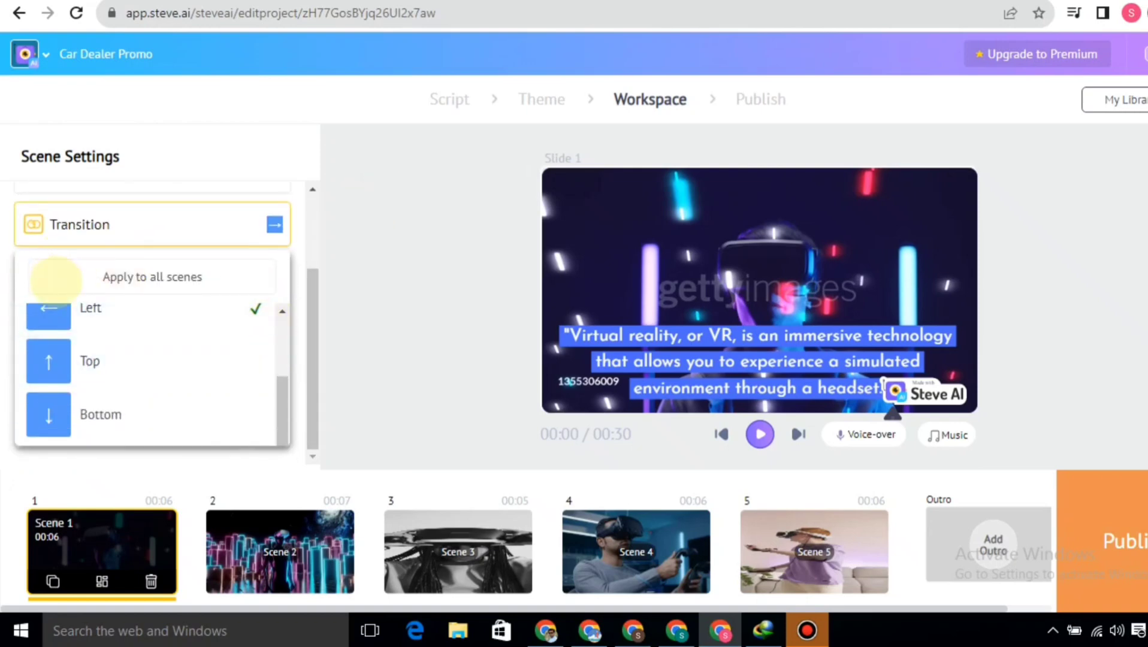
scroll(58, 359, up, 2)
scroll(58, 359, down, 2)
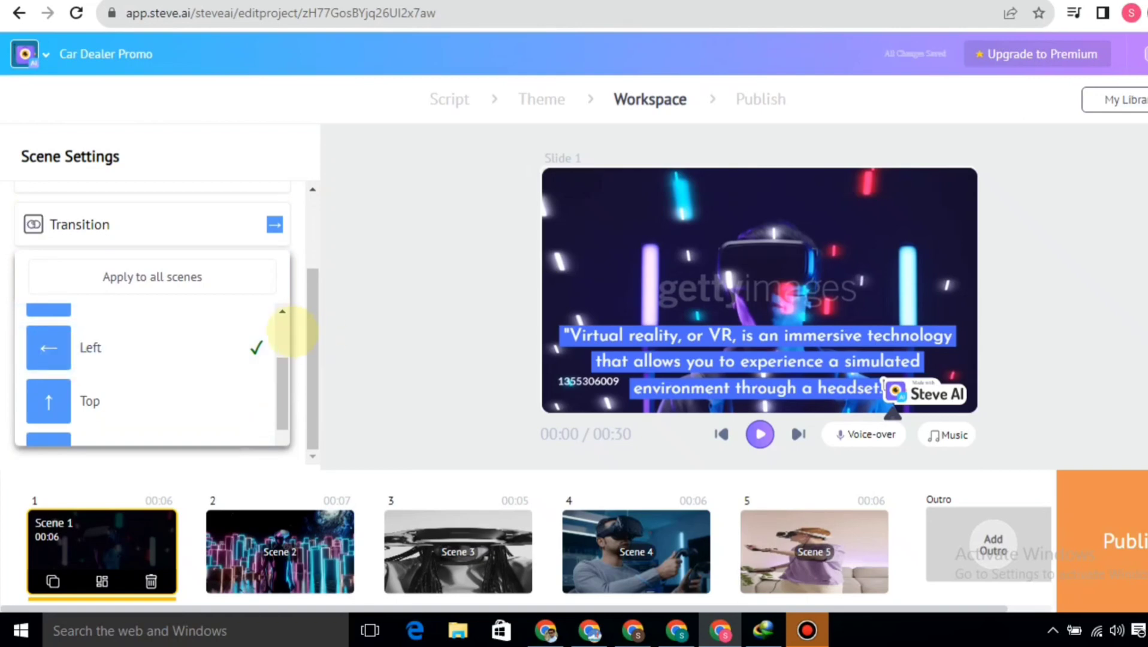
click(294, 334)
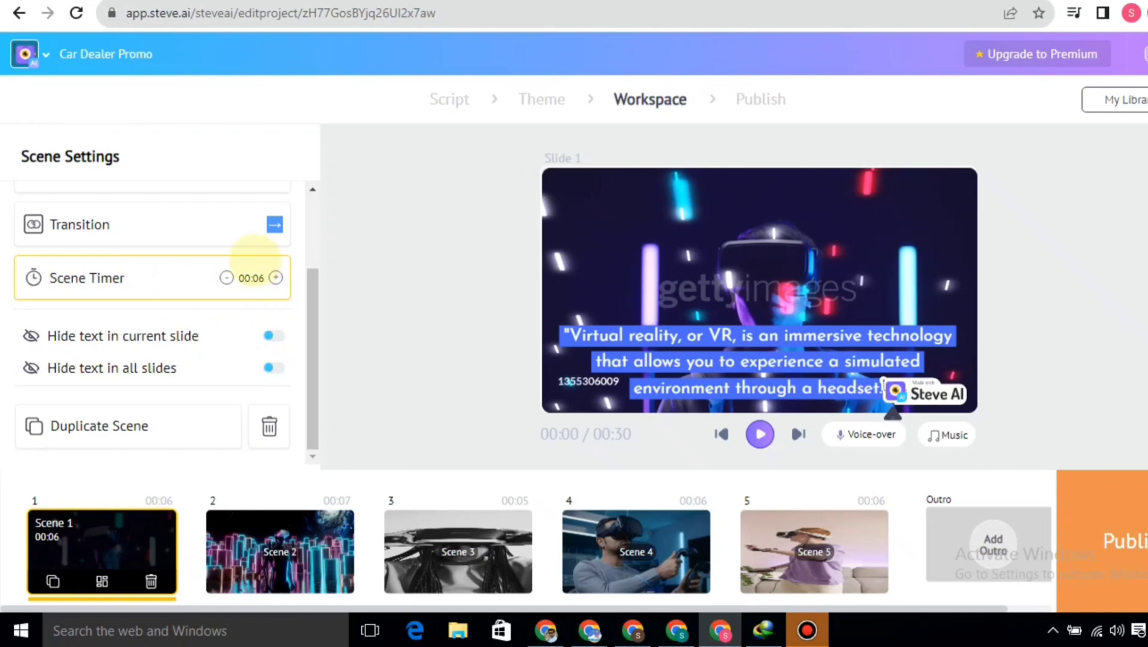
Try a duration of 00:08 for Scene 1 and restore it to 00:06.
click(275, 278)
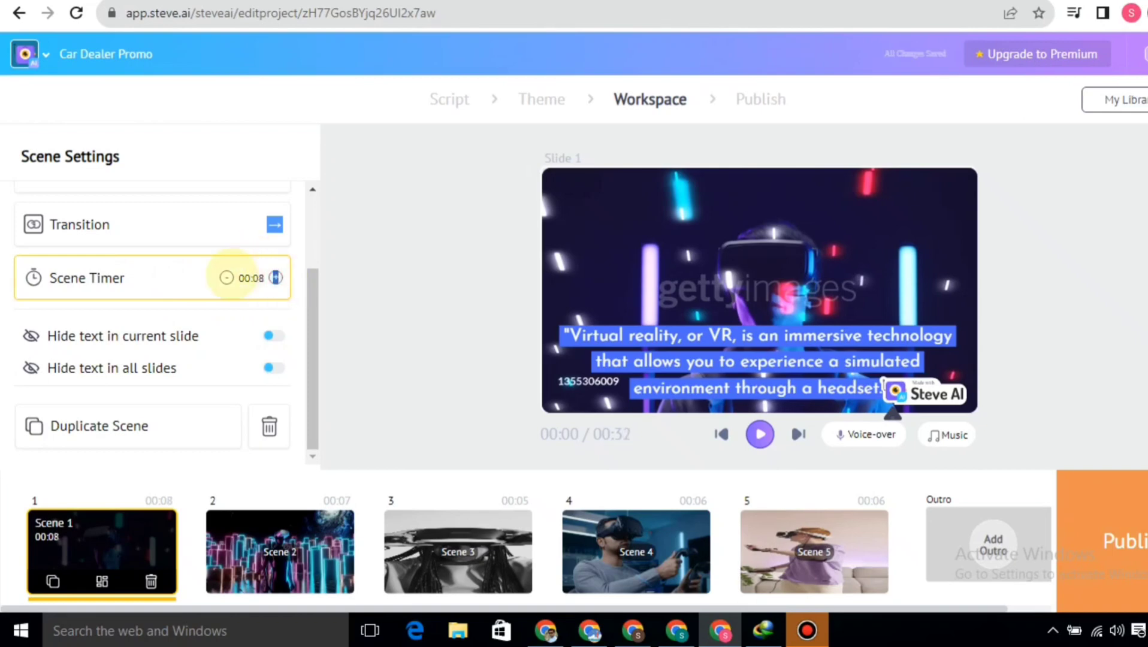
click(226, 278)
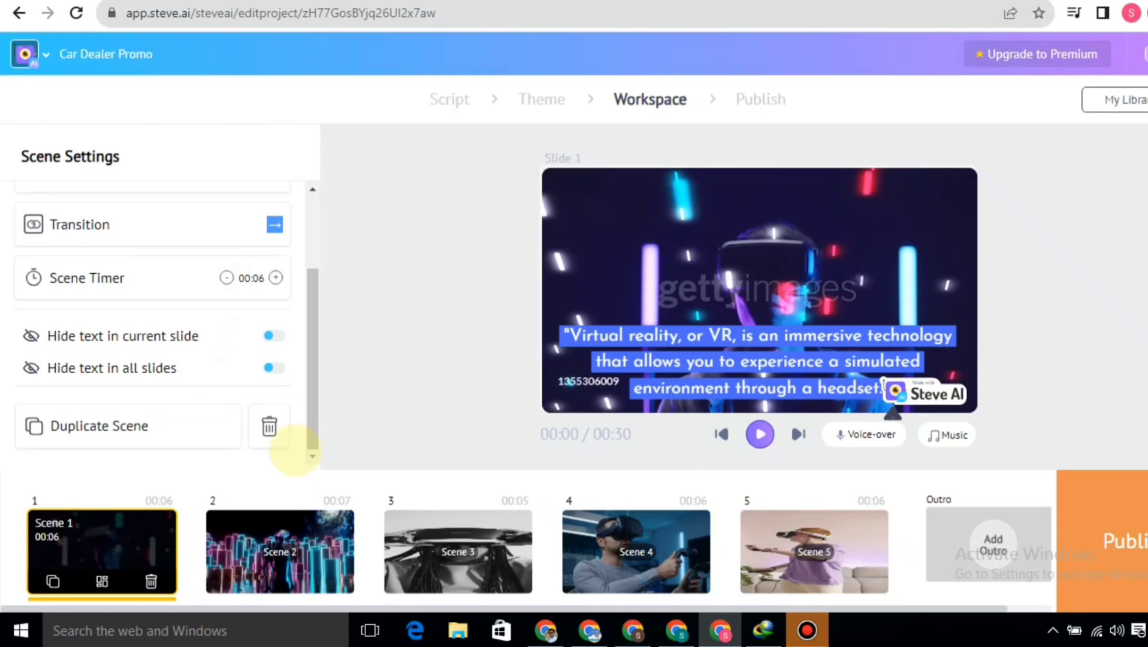
Look through Scenes 2 and 3, and open the text editing options for Scene 2's caption.
click(240, 549)
click(415, 558)
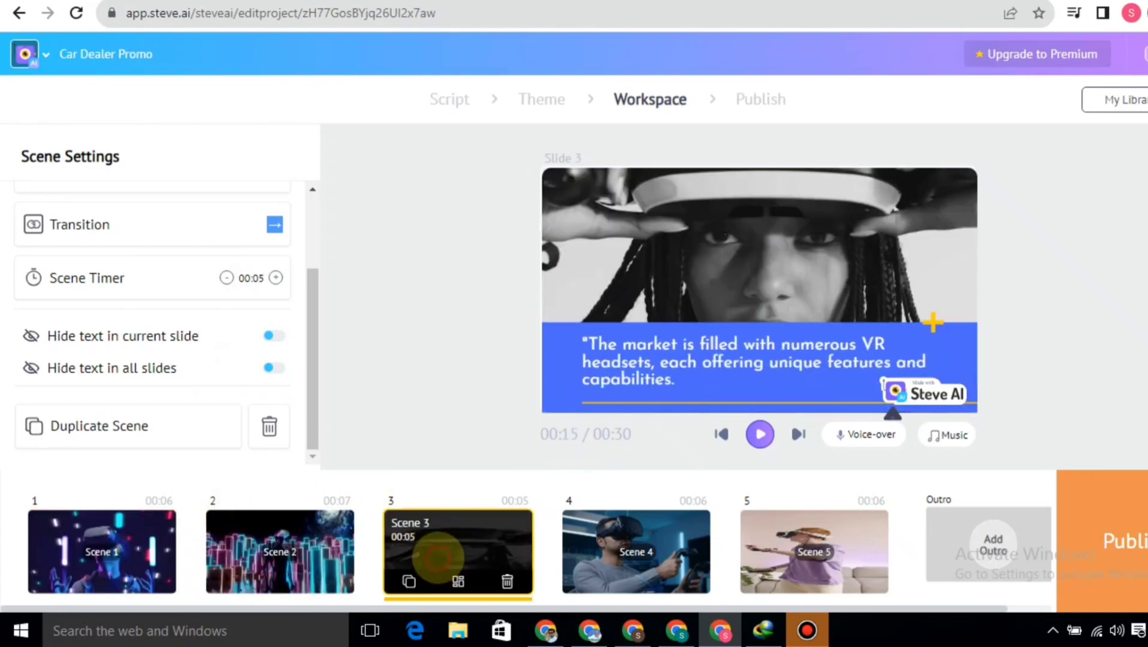
click(312, 557)
click(611, 390)
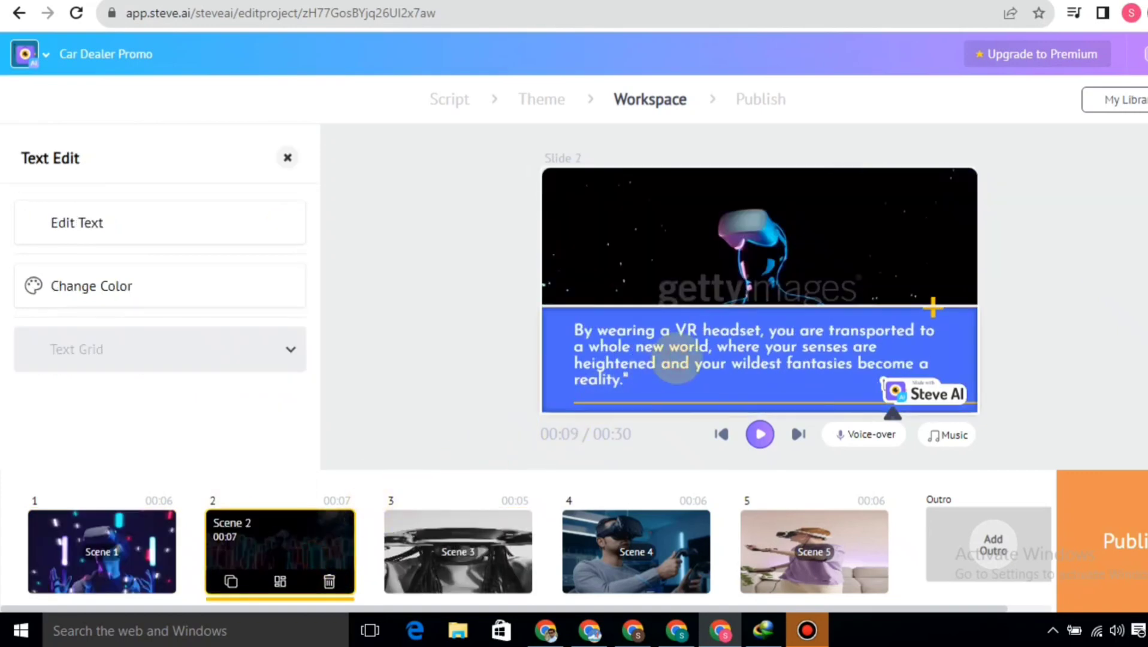
Shift Scene 1's caption slightly to the left within the frame and move Scene 2's caption block slightly lower.
click(72, 539)
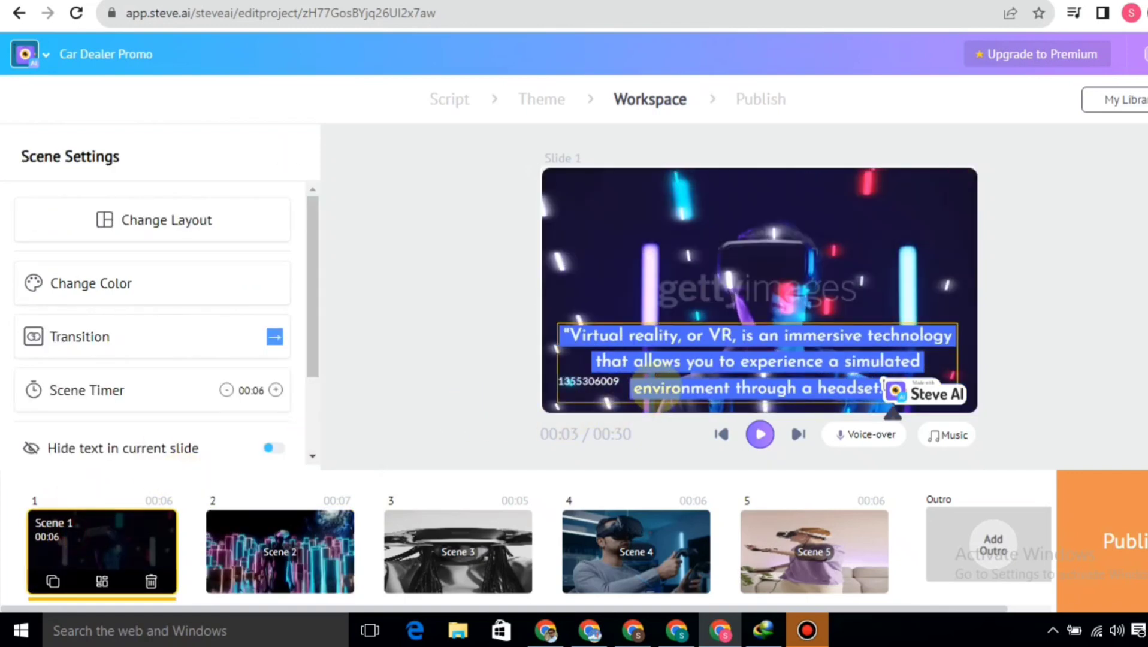
click(667, 383)
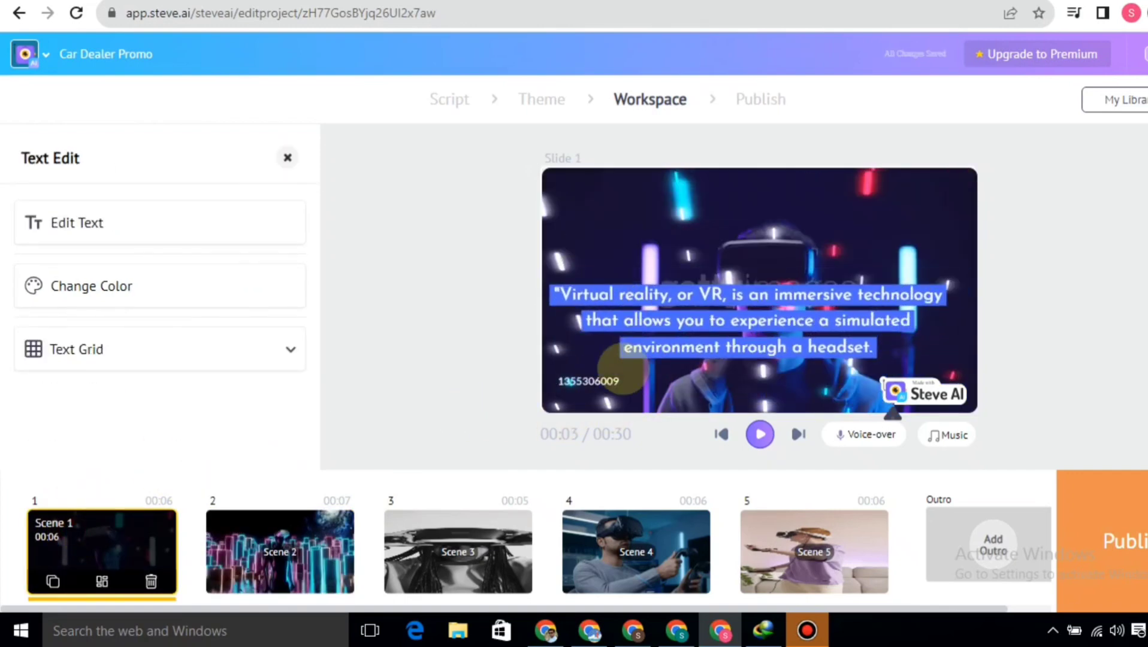
click(258, 552)
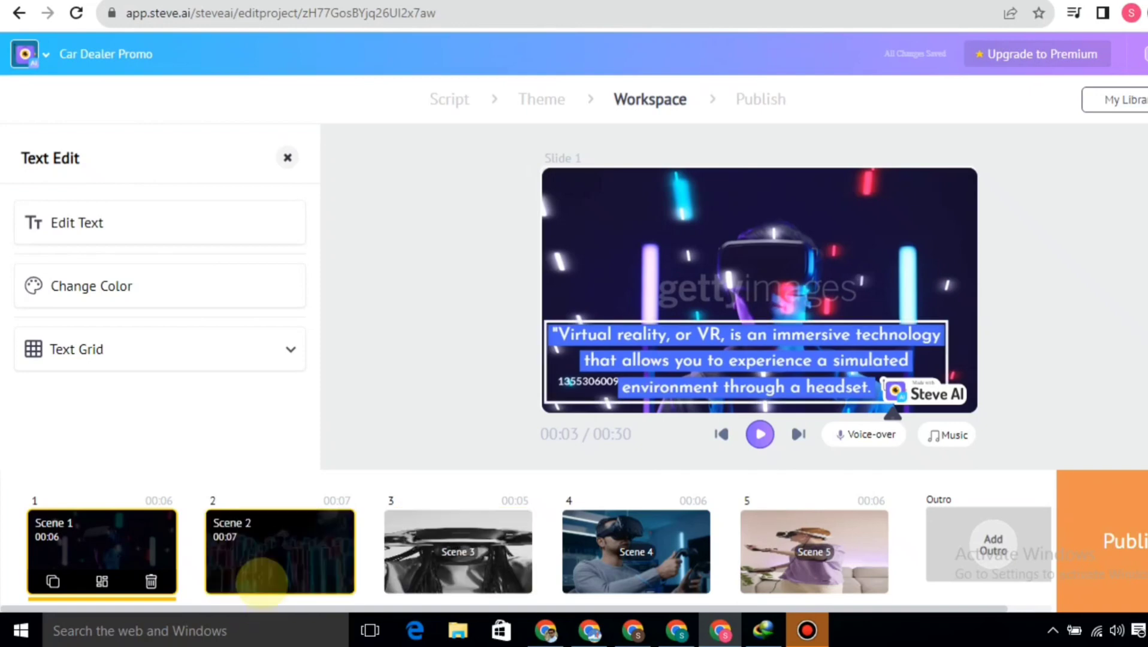
click(641, 270)
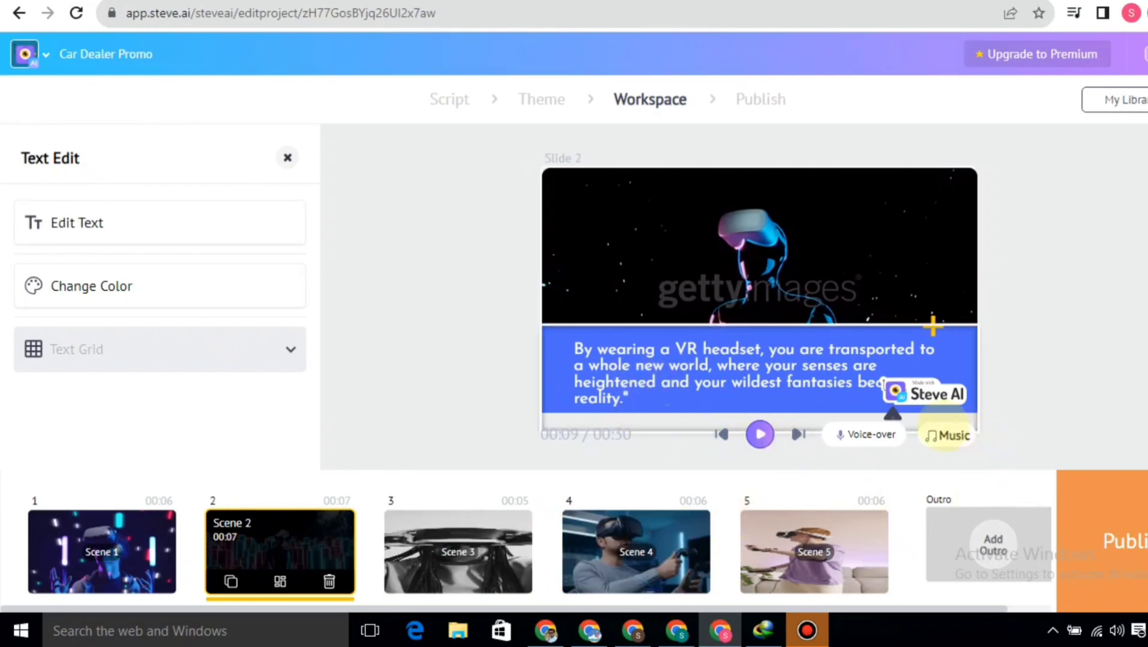
Search the music library for "technology", try the Morphing Faces track, and preview the video.
click(944, 425)
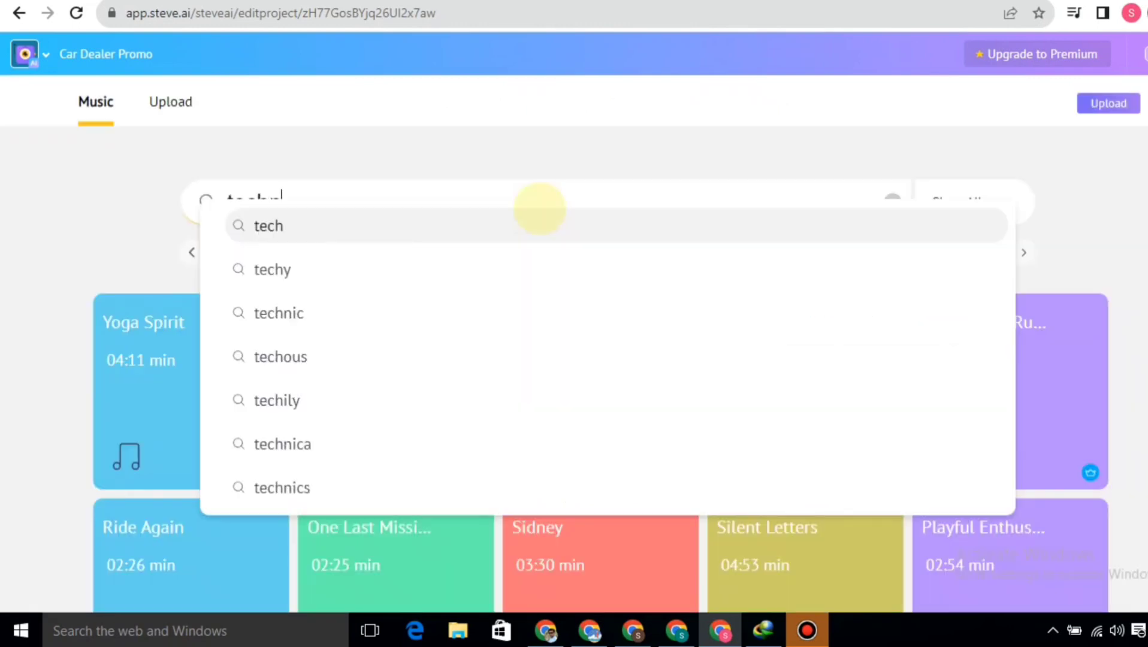
text(ic)
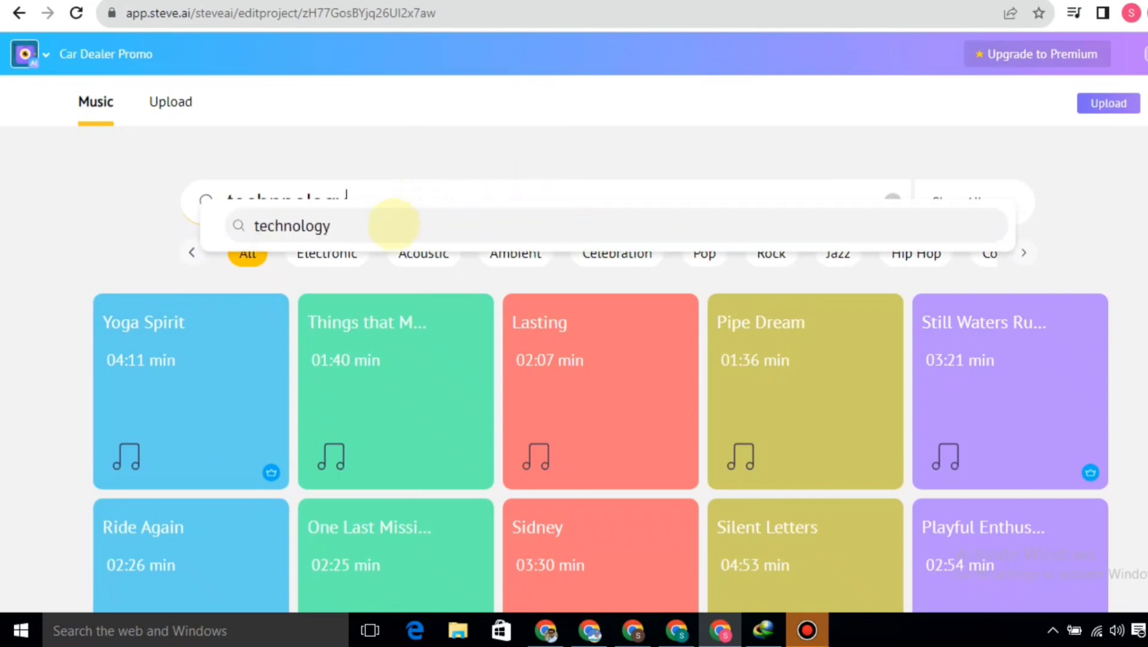
click(392, 227)
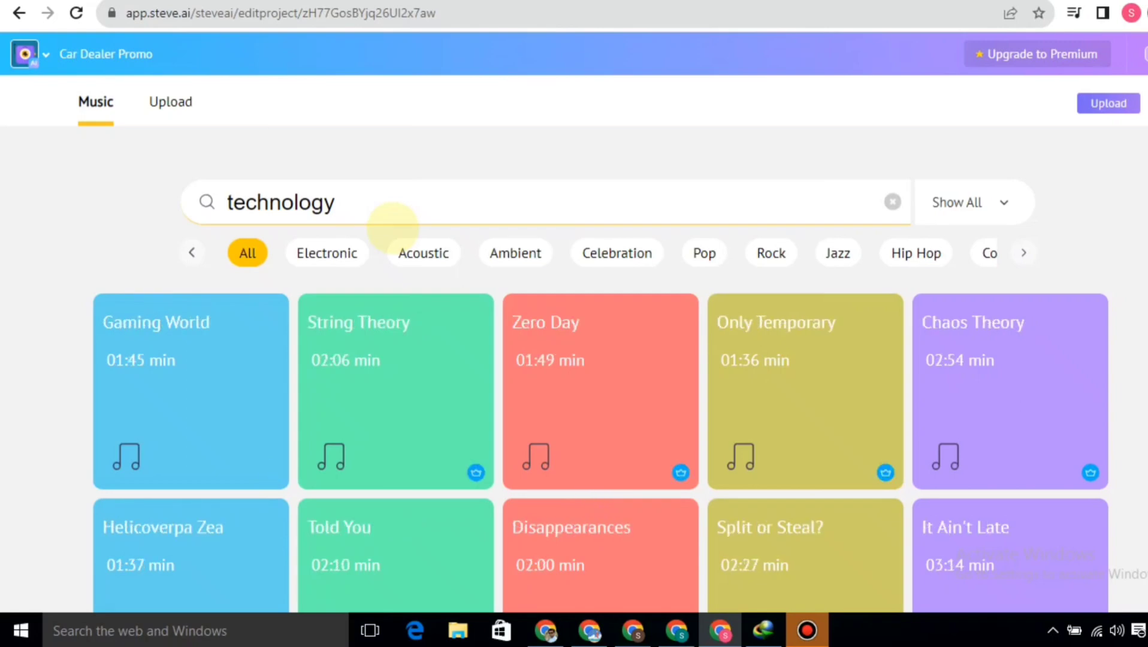
scroll(736, 379, down, 7)
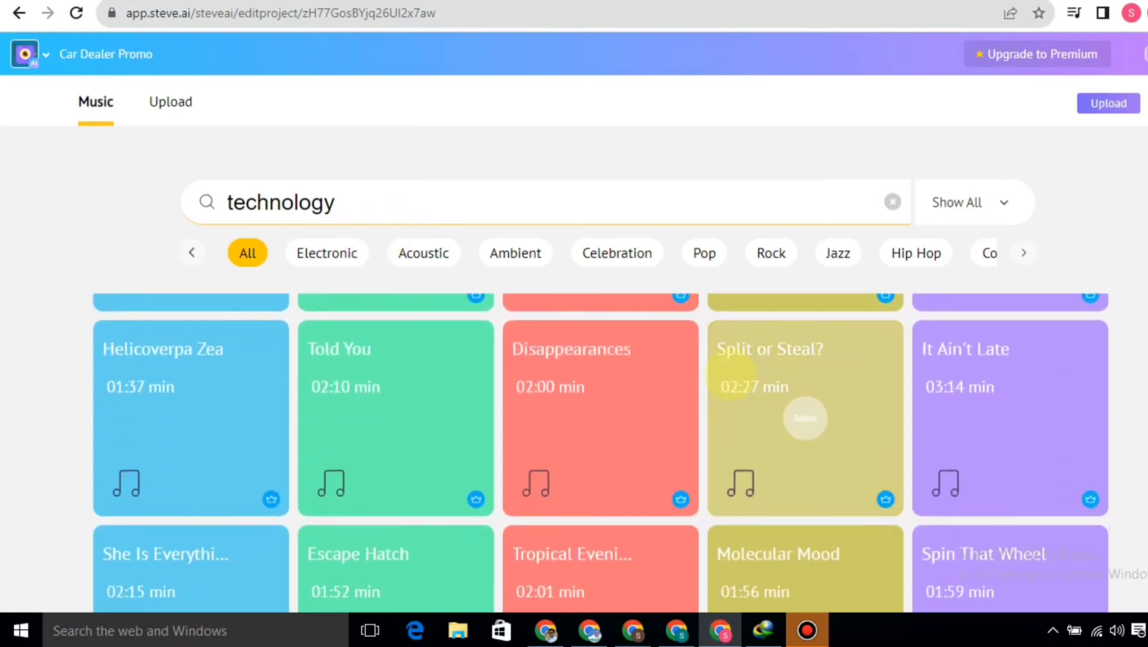
scroll(732, 374, down, 9)
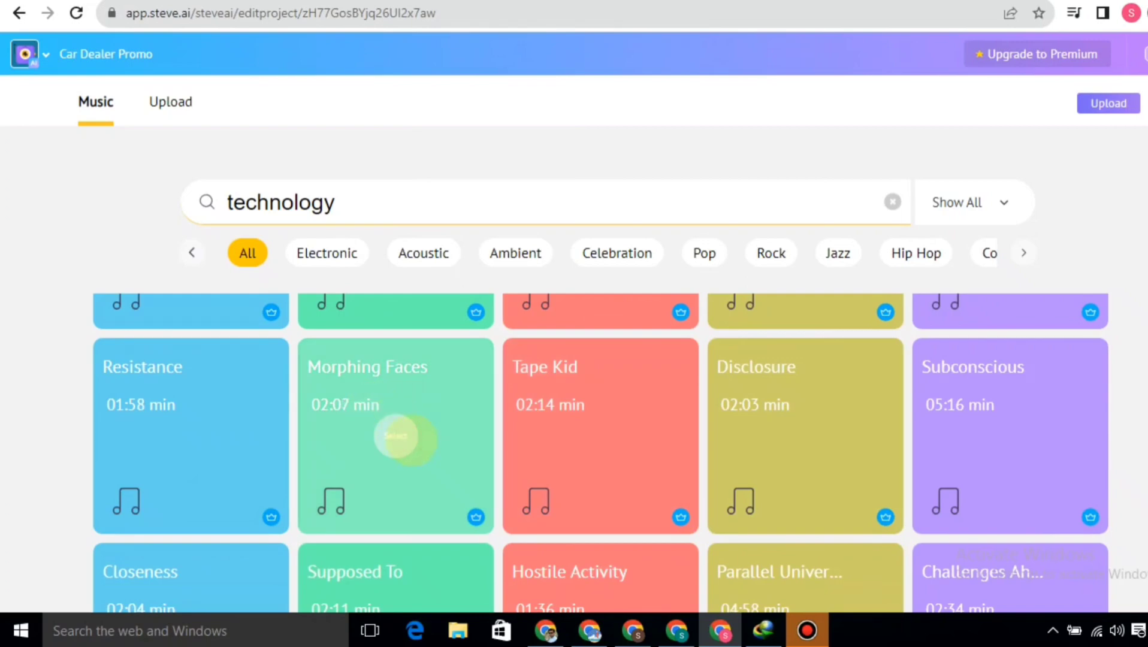
click(396, 436)
click(760, 434)
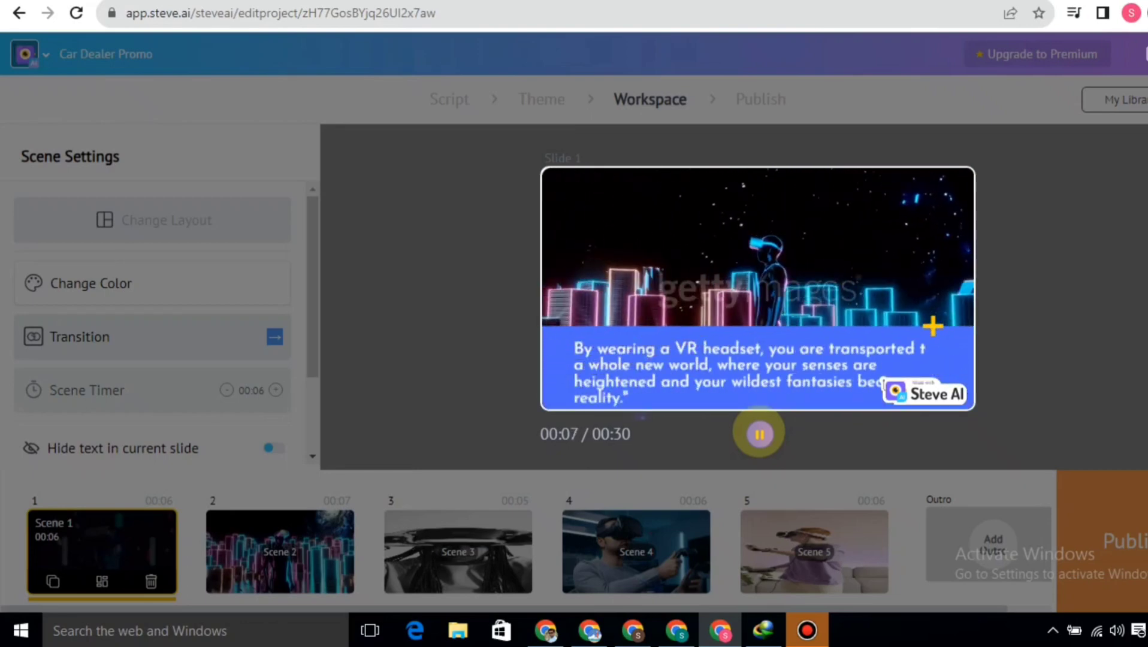
click(759, 434)
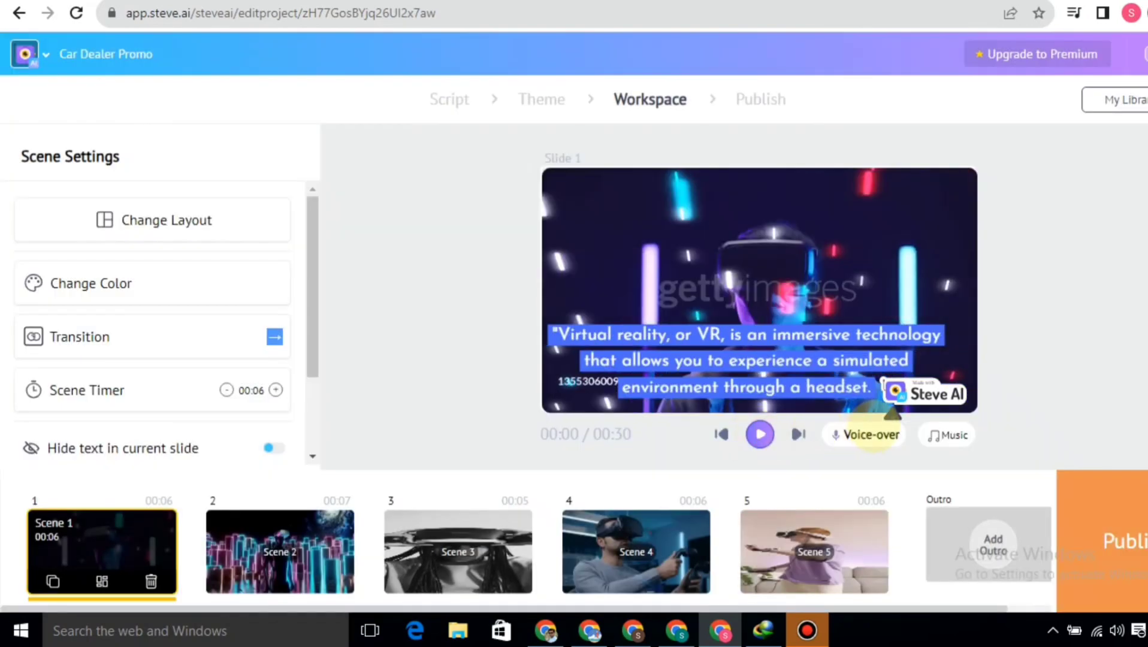
Generate a Steve Voice voice-over in English with the US accent and the male voice Matthew, and preview the video.
click(865, 433)
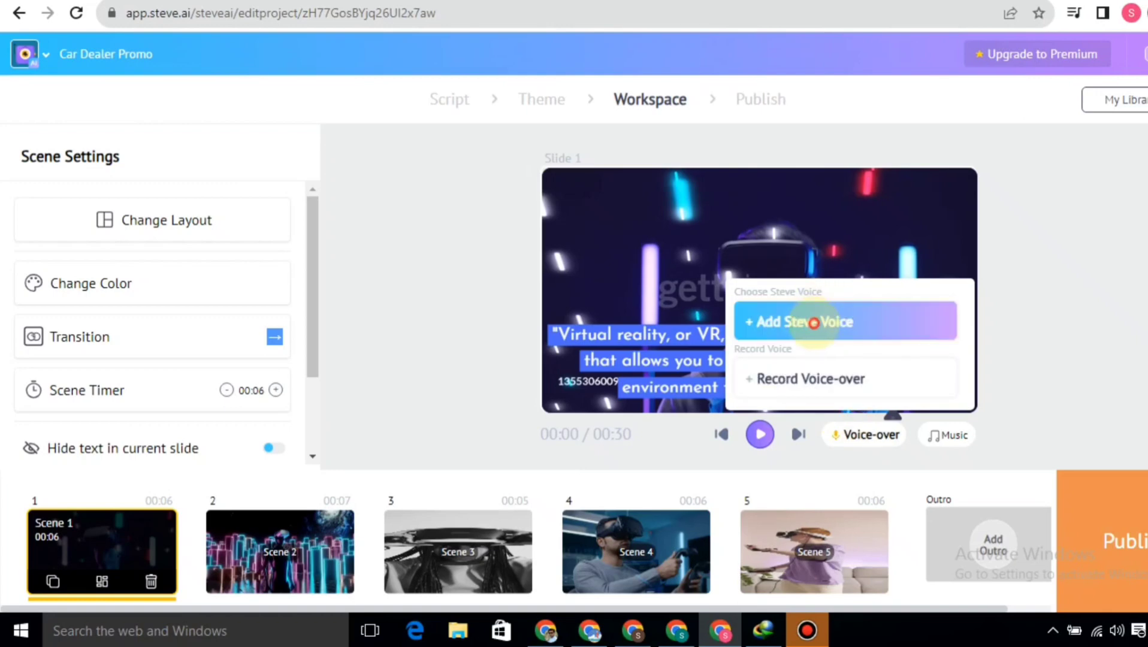
click(813, 323)
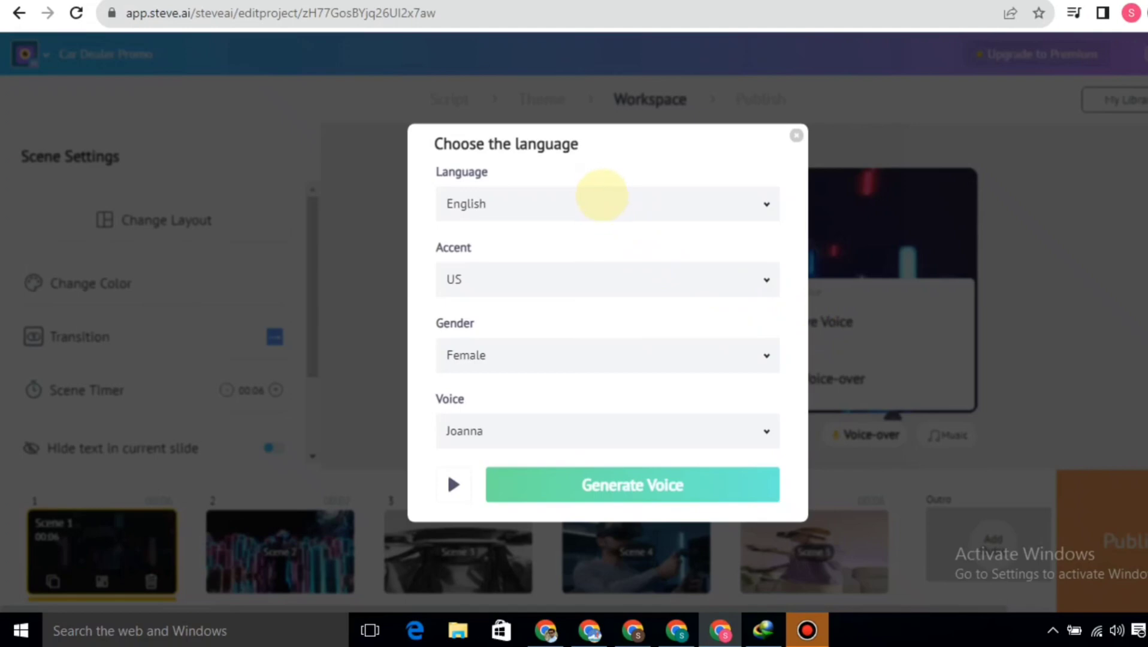
click(602, 197)
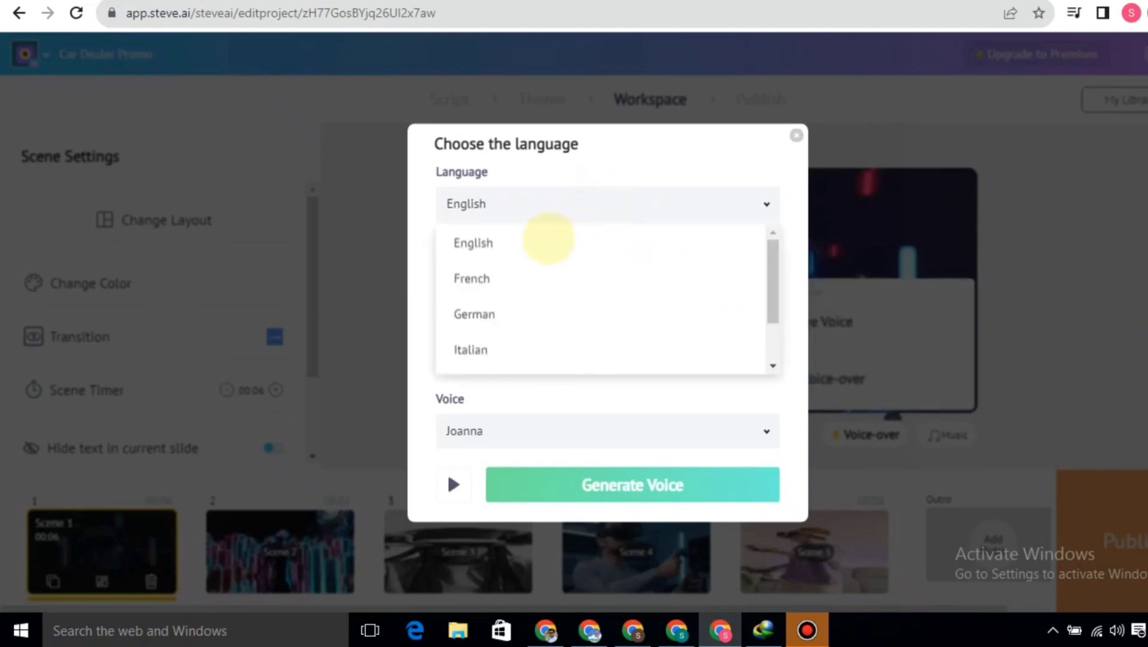
click(477, 252)
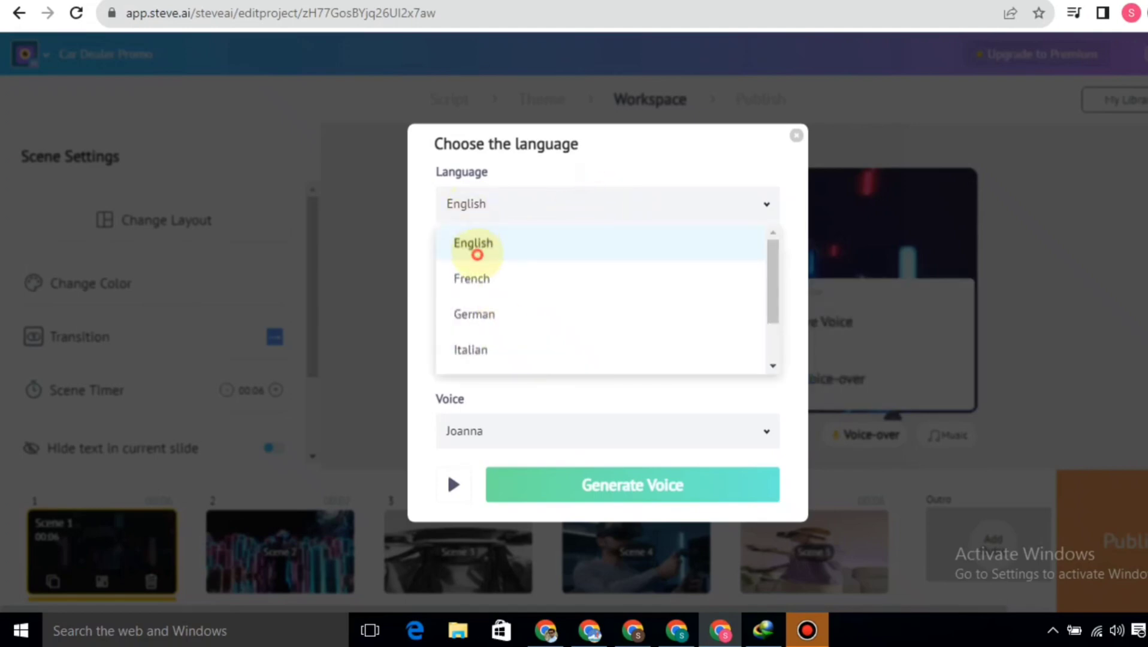
click(506, 279)
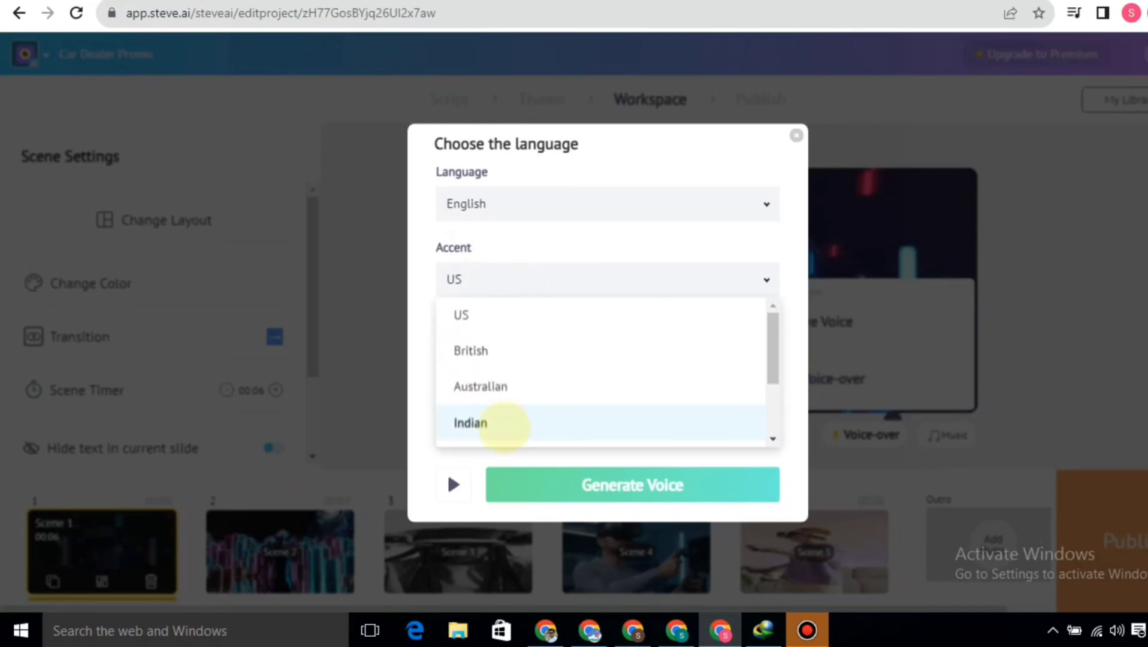
click(481, 302)
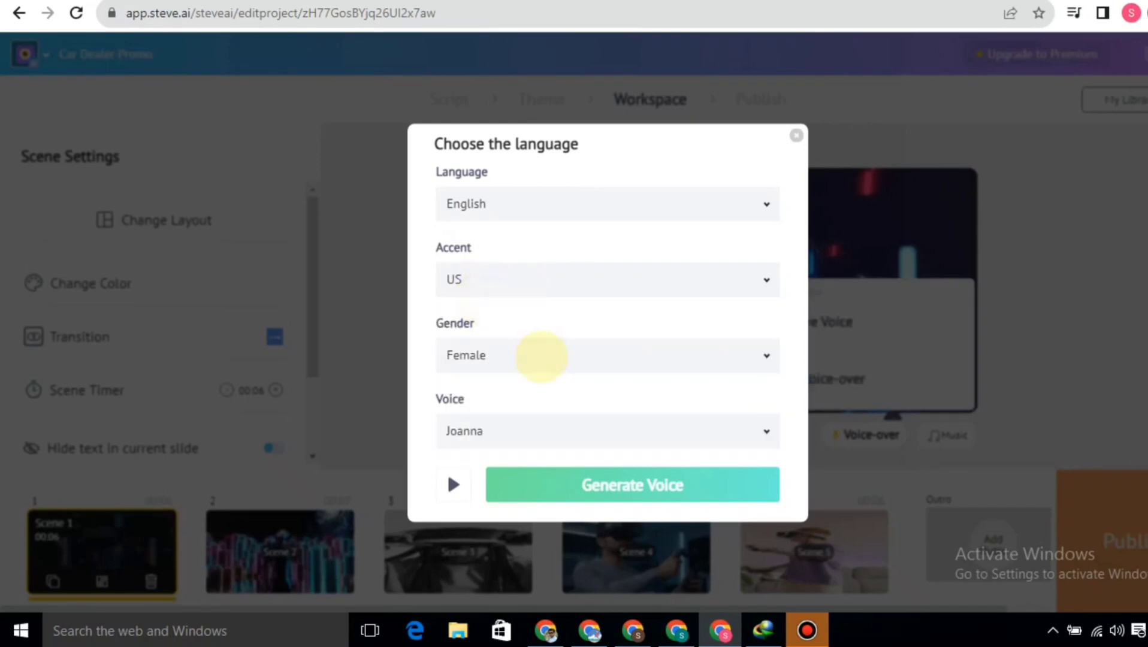
click(541, 357)
click(489, 412)
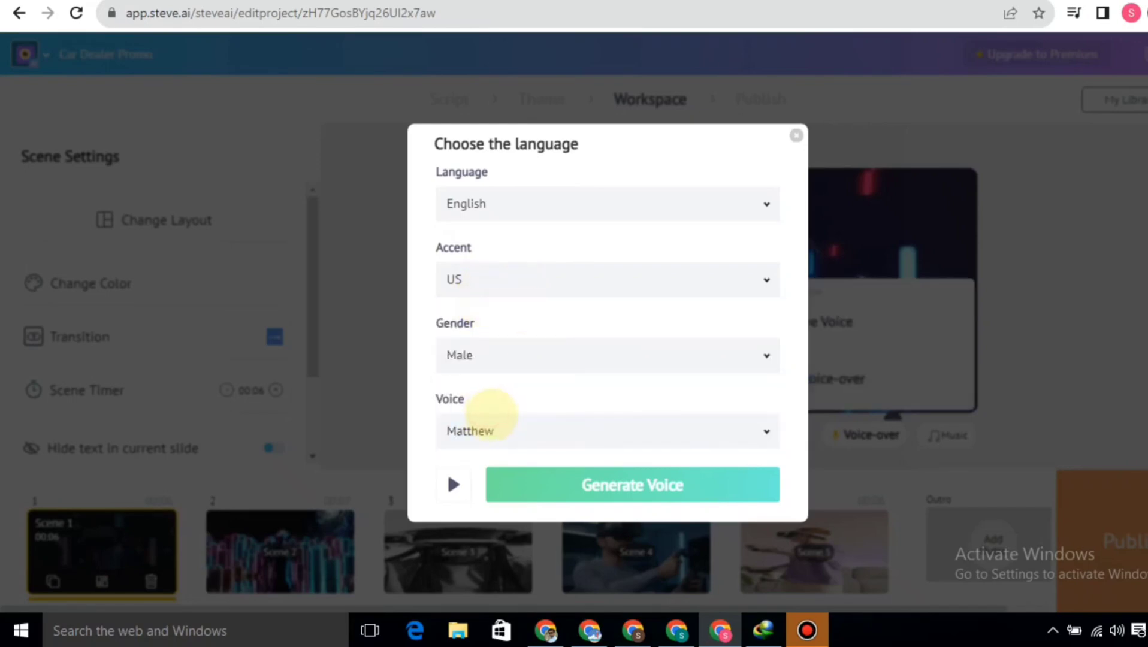
click(453, 484)
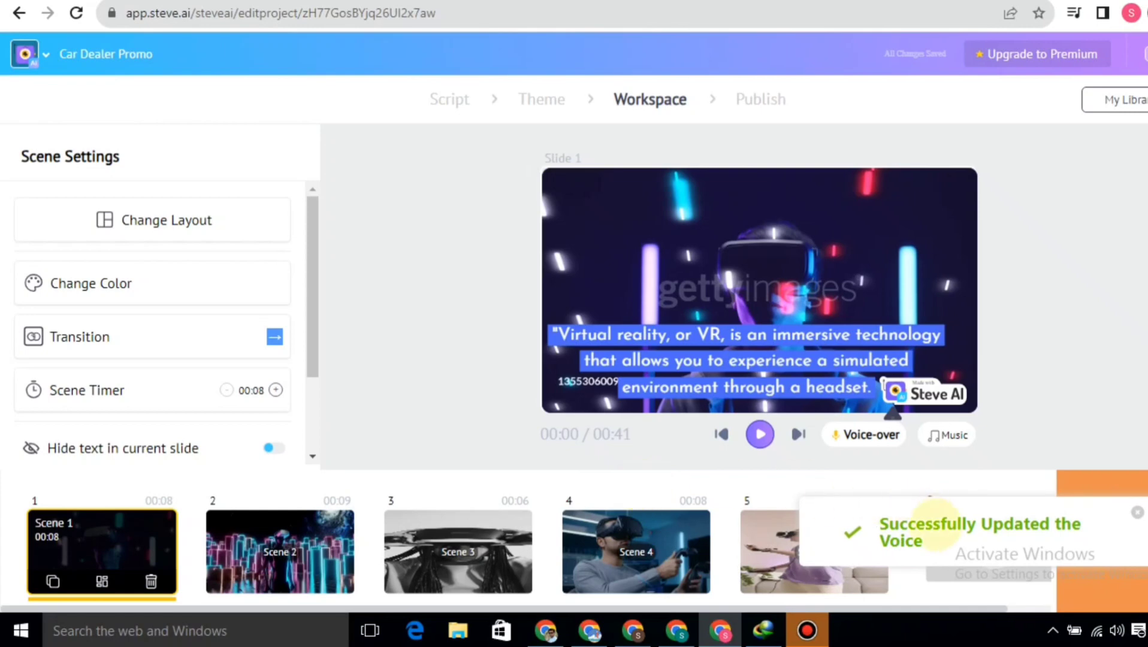
click(760, 432)
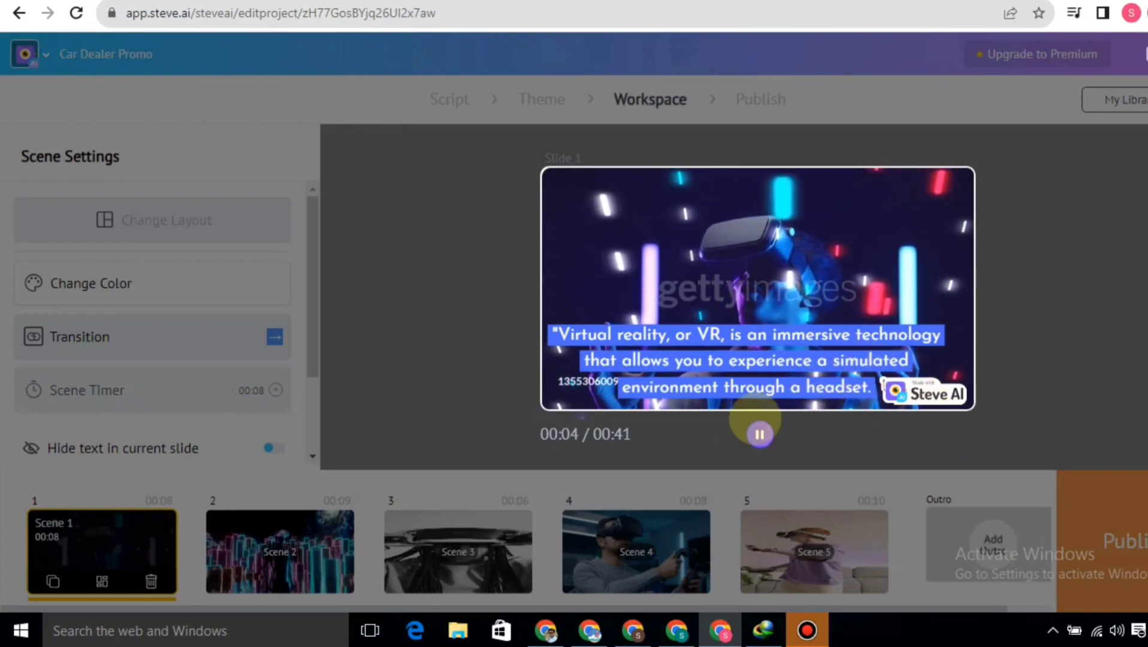
click(760, 433)
Lower the volume of the background music track and replay the video to check the balance with the voice-over.
click(951, 435)
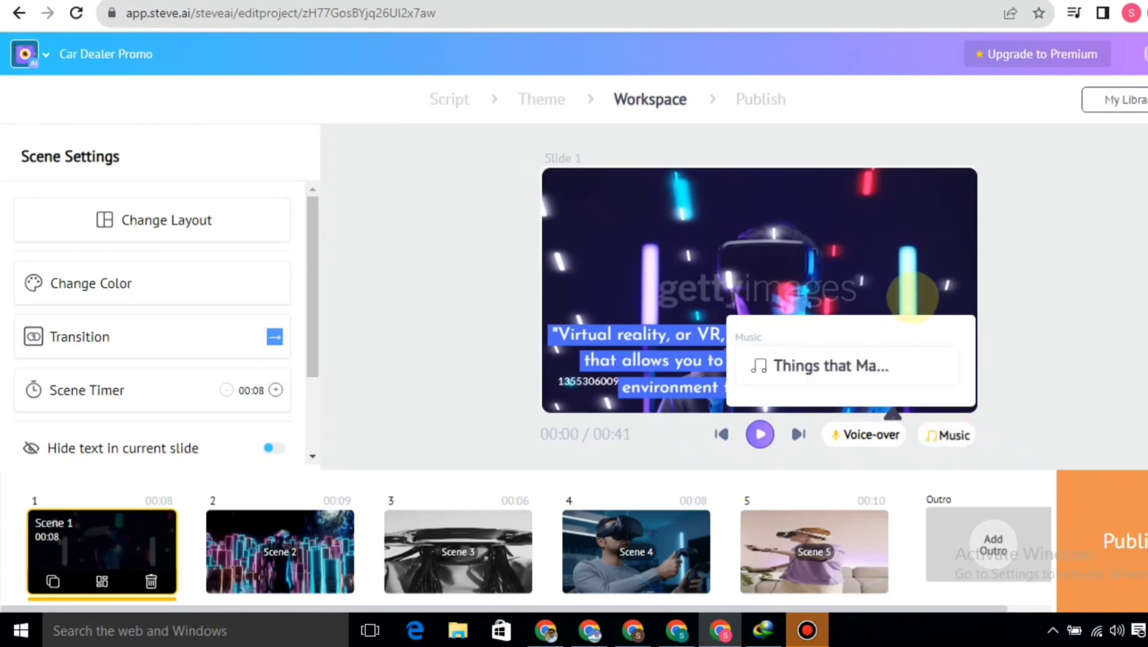
mouse_move(923, 362)
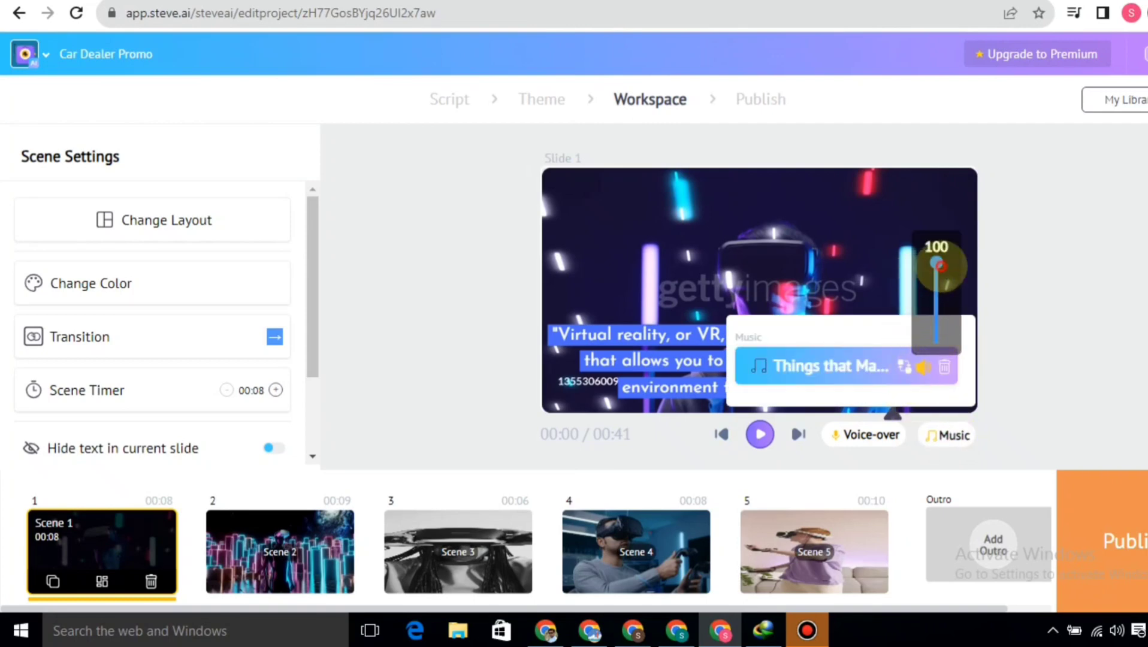
drag(940, 266, 943, 299)
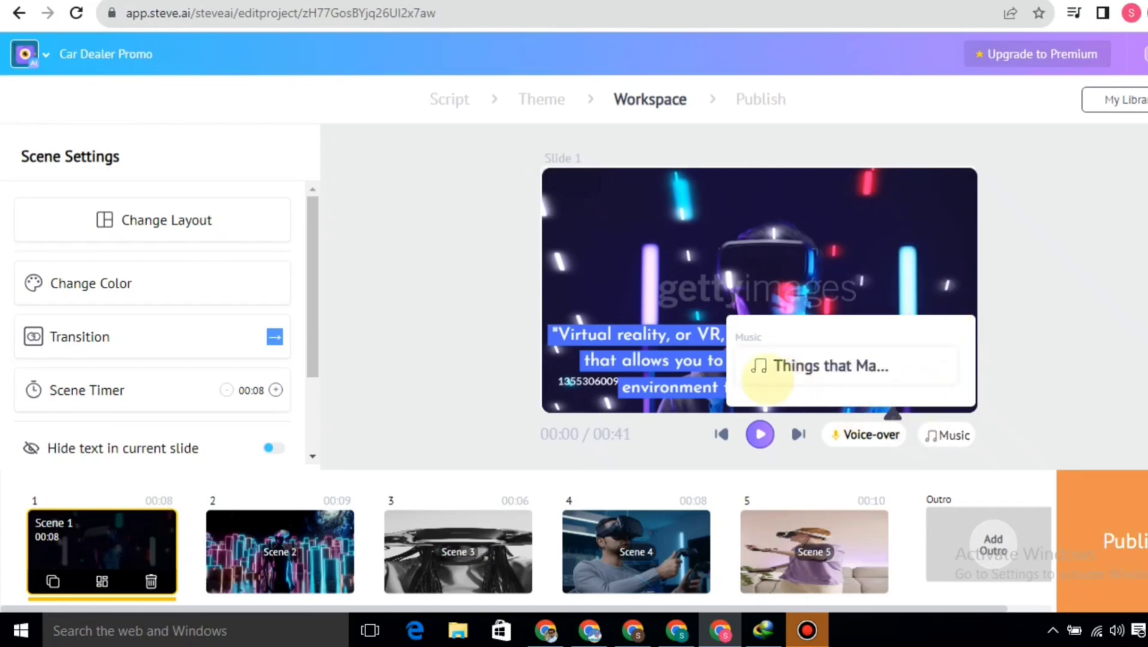
click(760, 434)
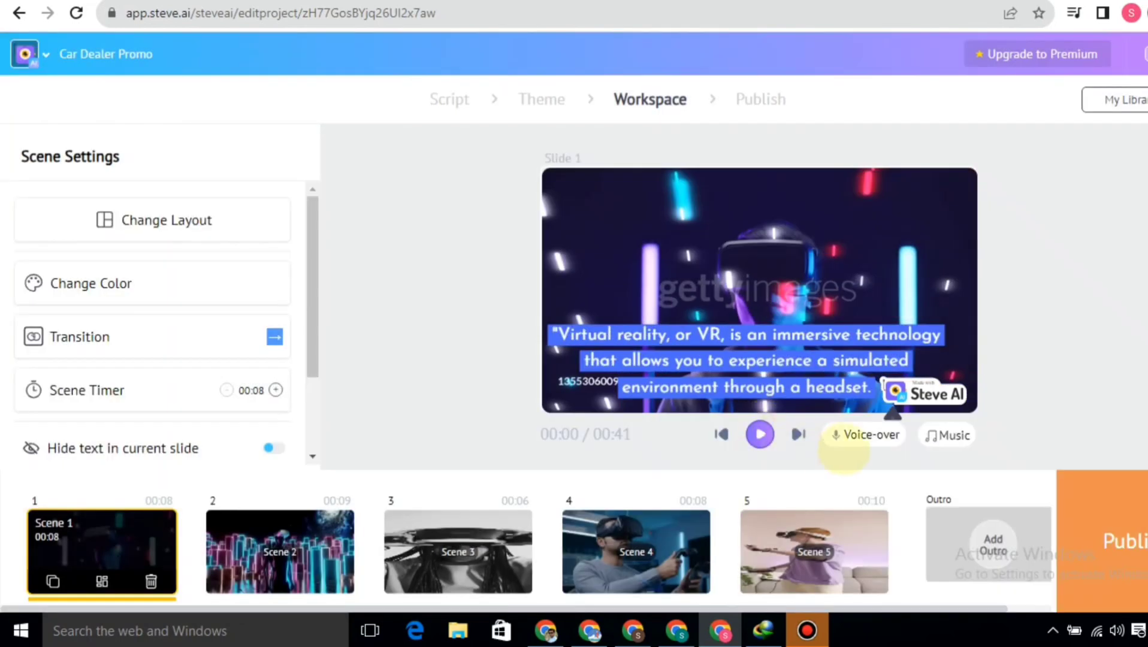
Remove the Matthew voice-over from the video and open the voice-over recorder.
click(864, 435)
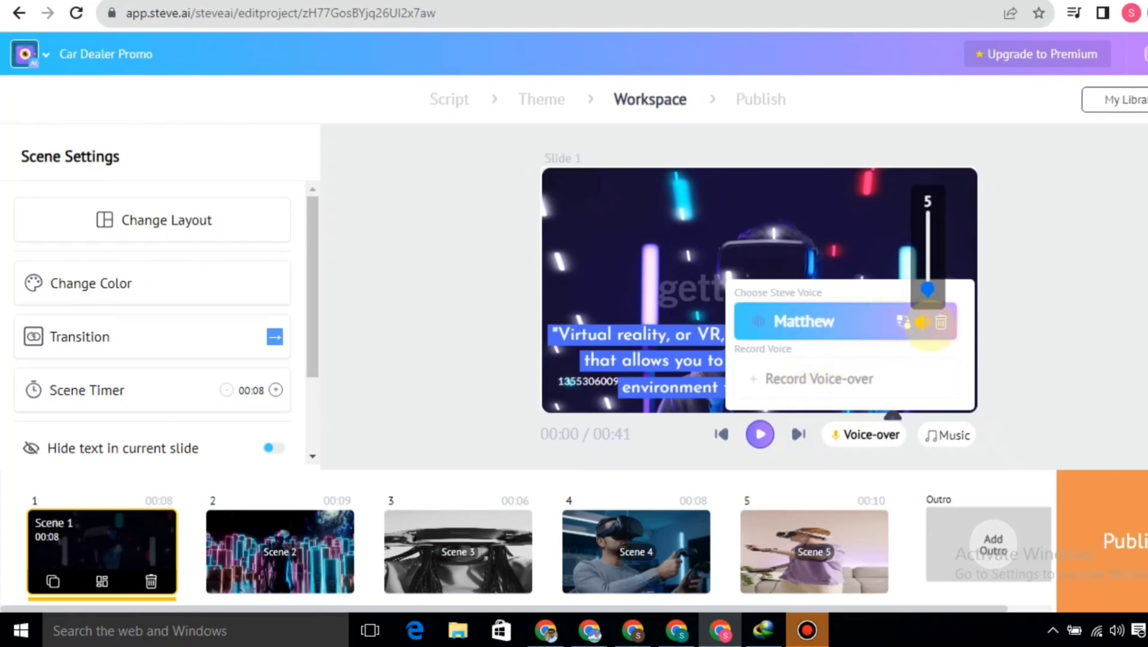
click(940, 323)
click(864, 384)
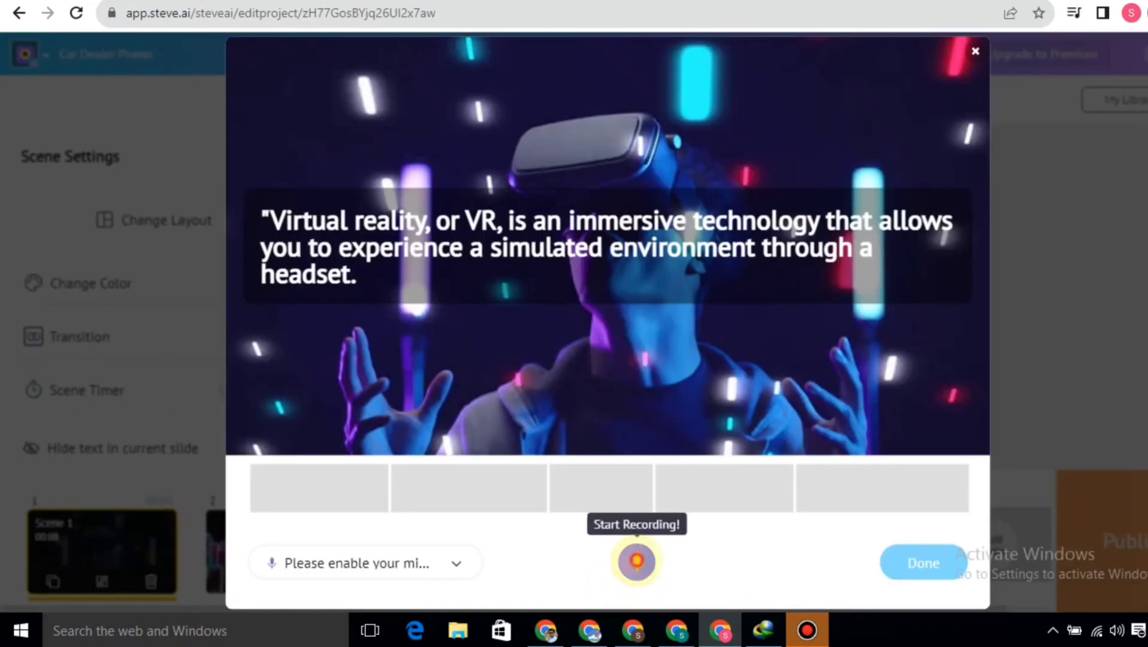
Try recording a voice-over with microphone access allowed, and discard the take.
click(636, 562)
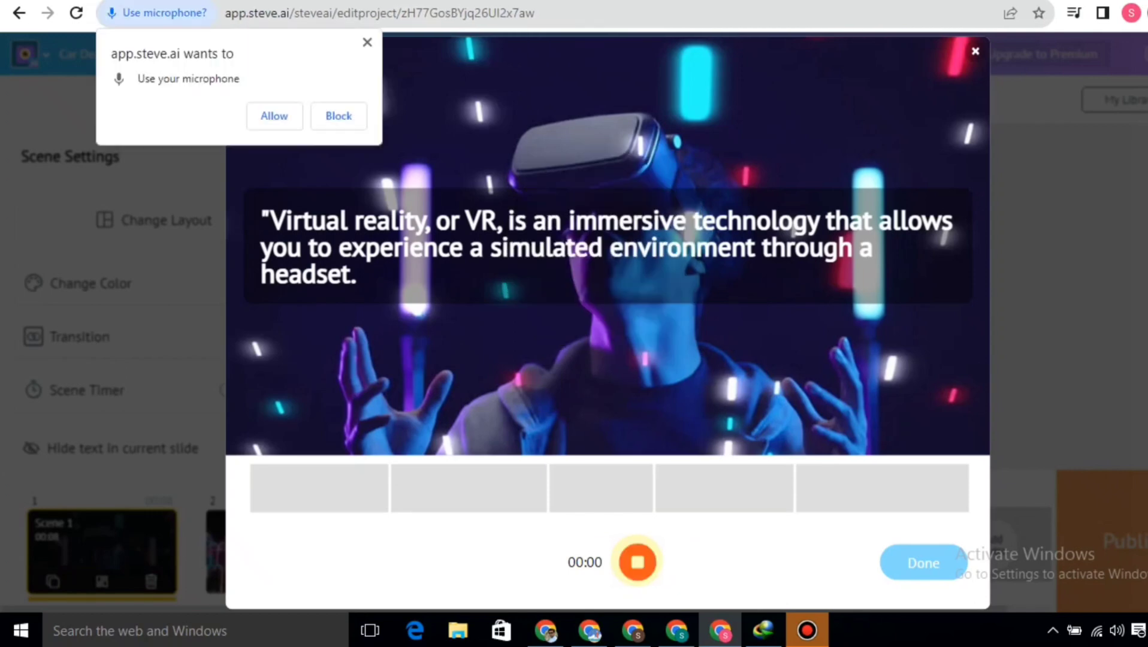
click(263, 114)
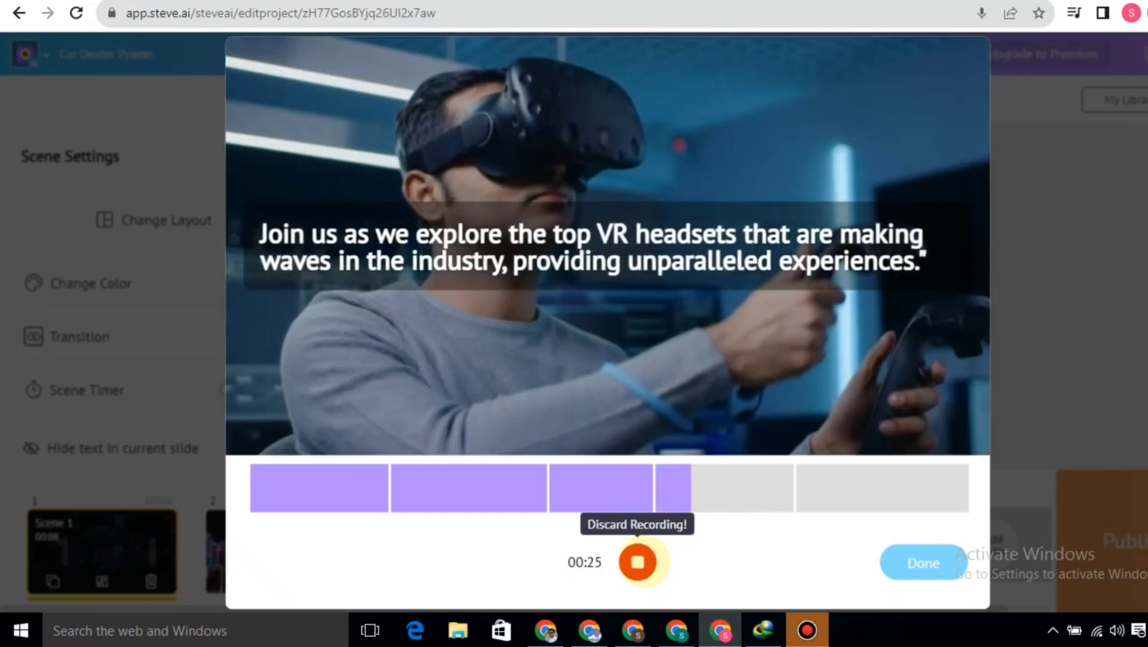
click(638, 561)
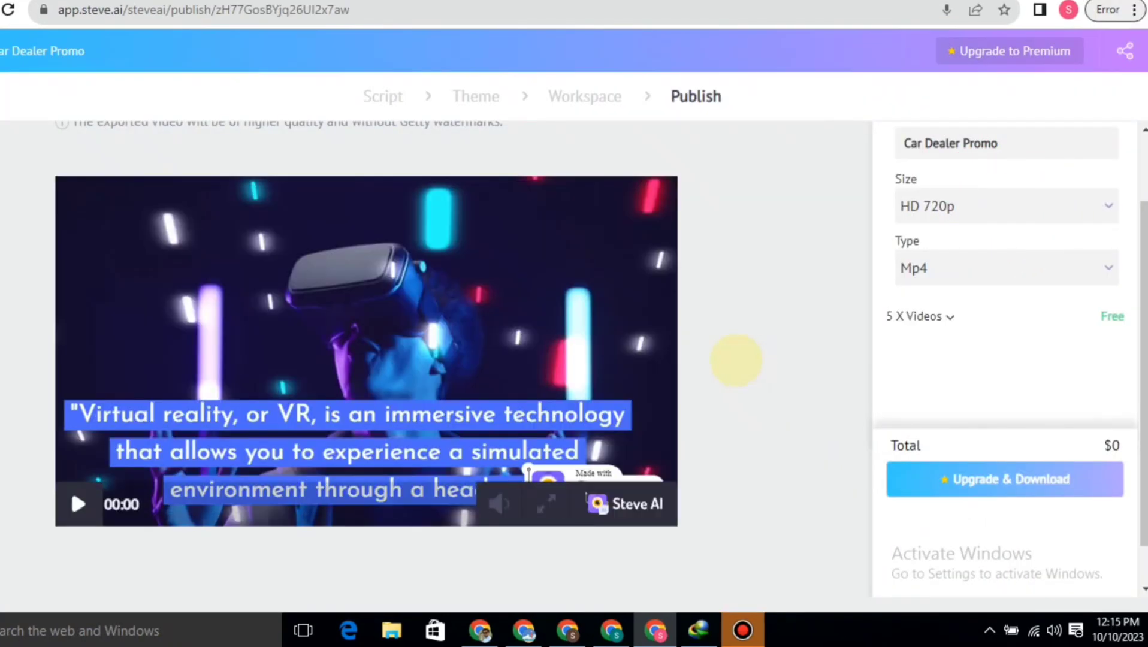
Play the opening of the finished video on the publish page and pause it.
click(78, 504)
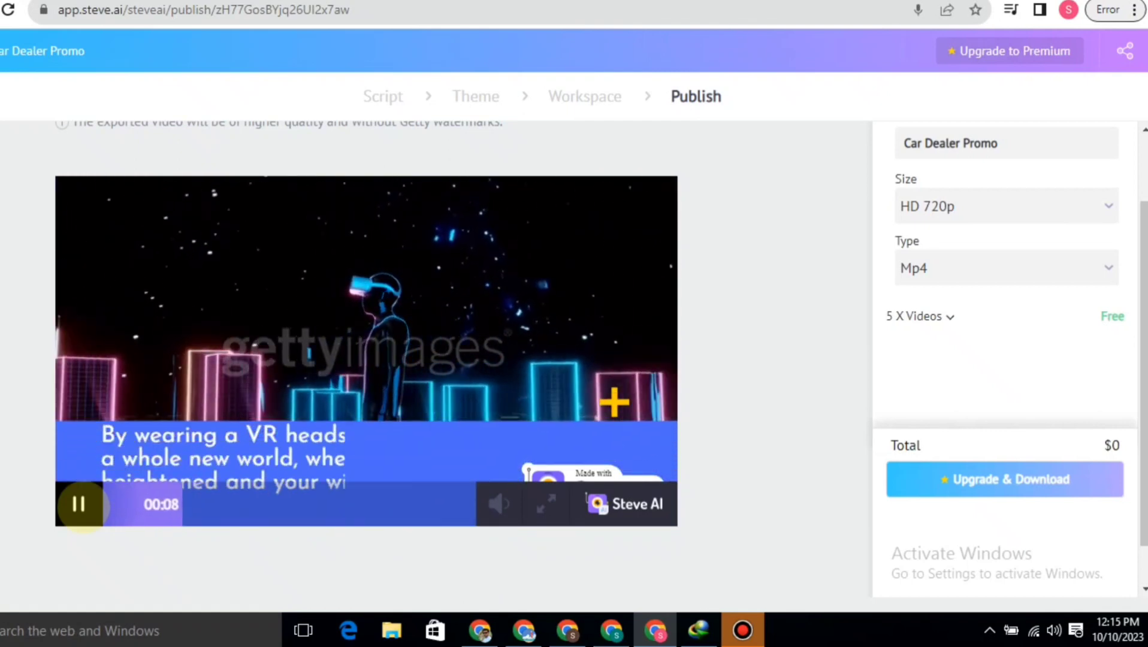
click(78, 504)
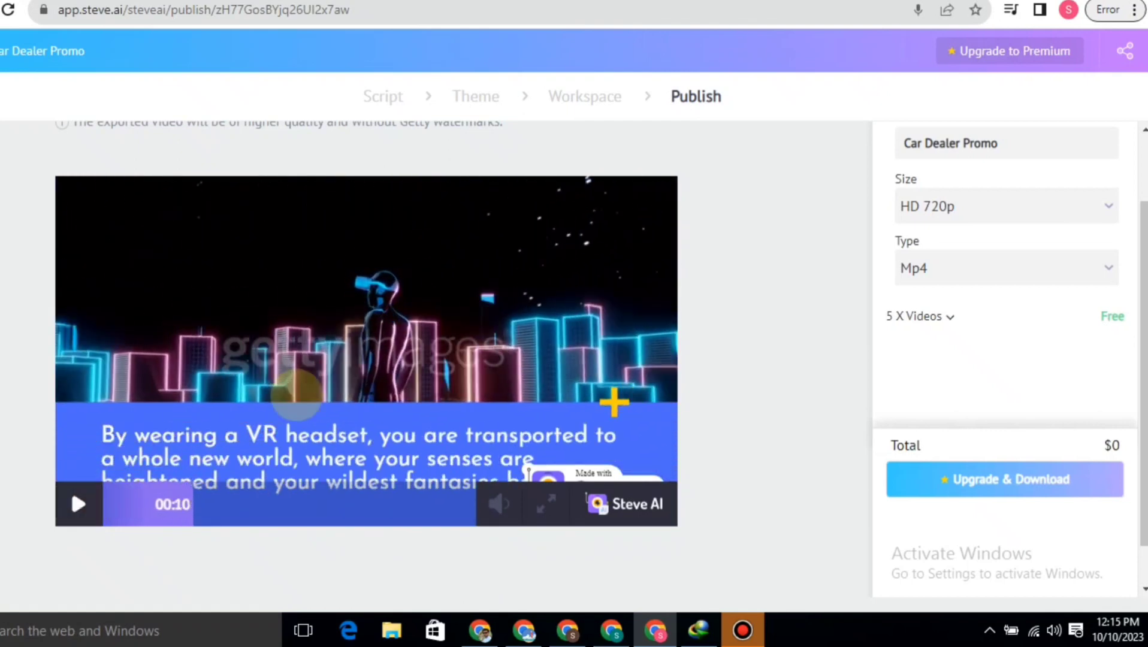
Copy the project's share link and start downloading it in Internet Download Manager, closing the download windows.
click(1123, 52)
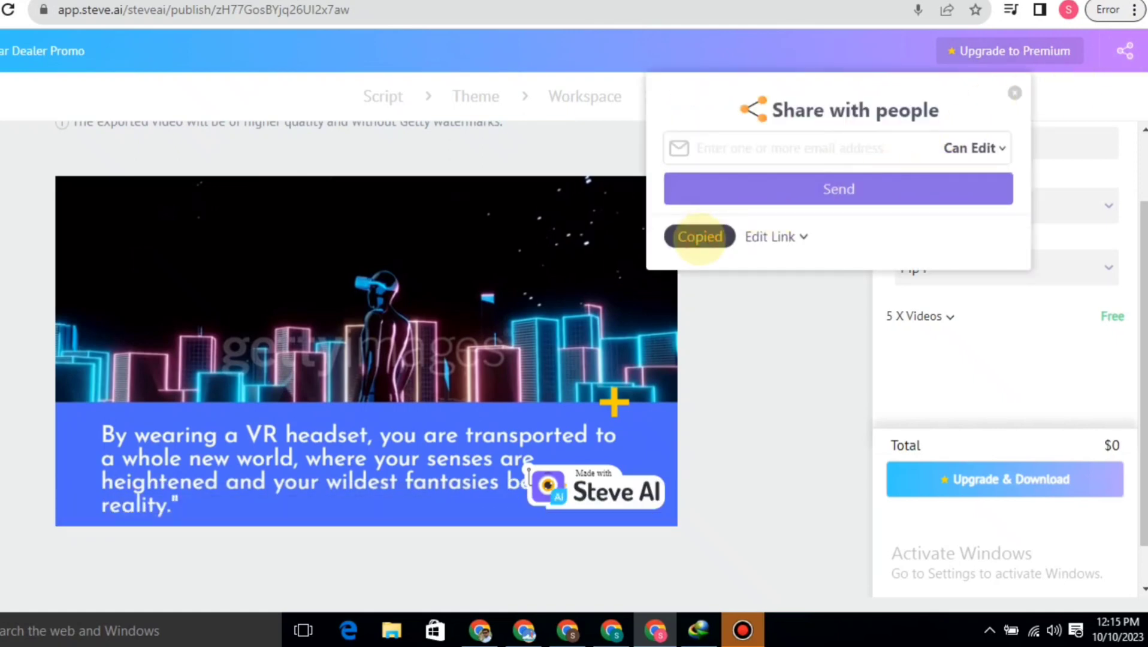
click(699, 630)
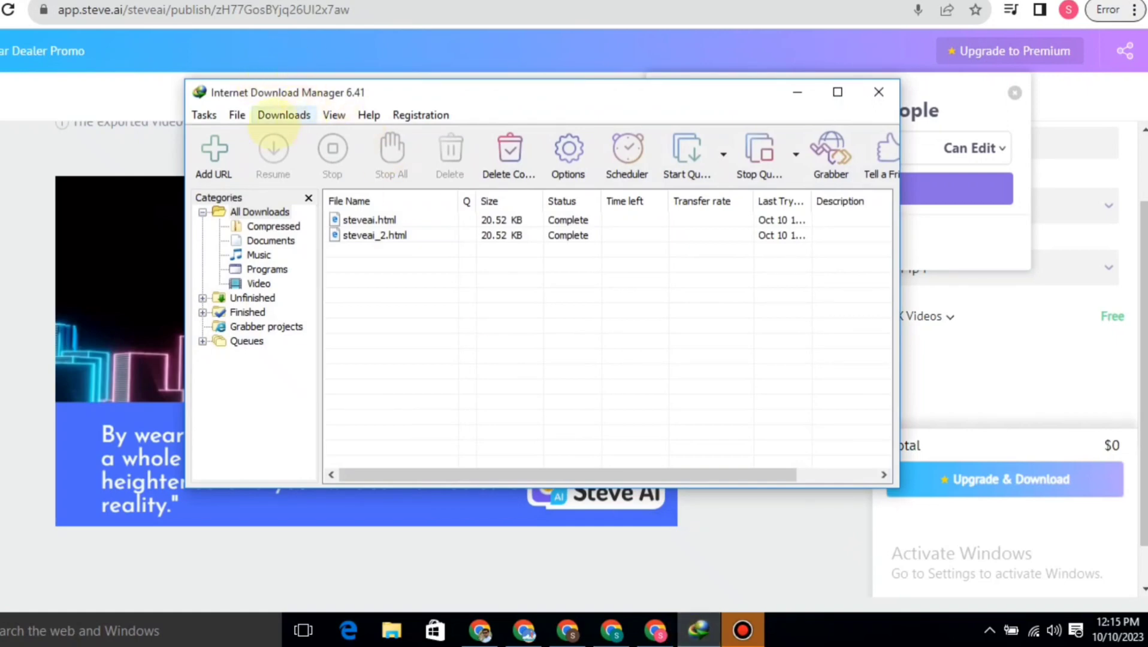
click(214, 153)
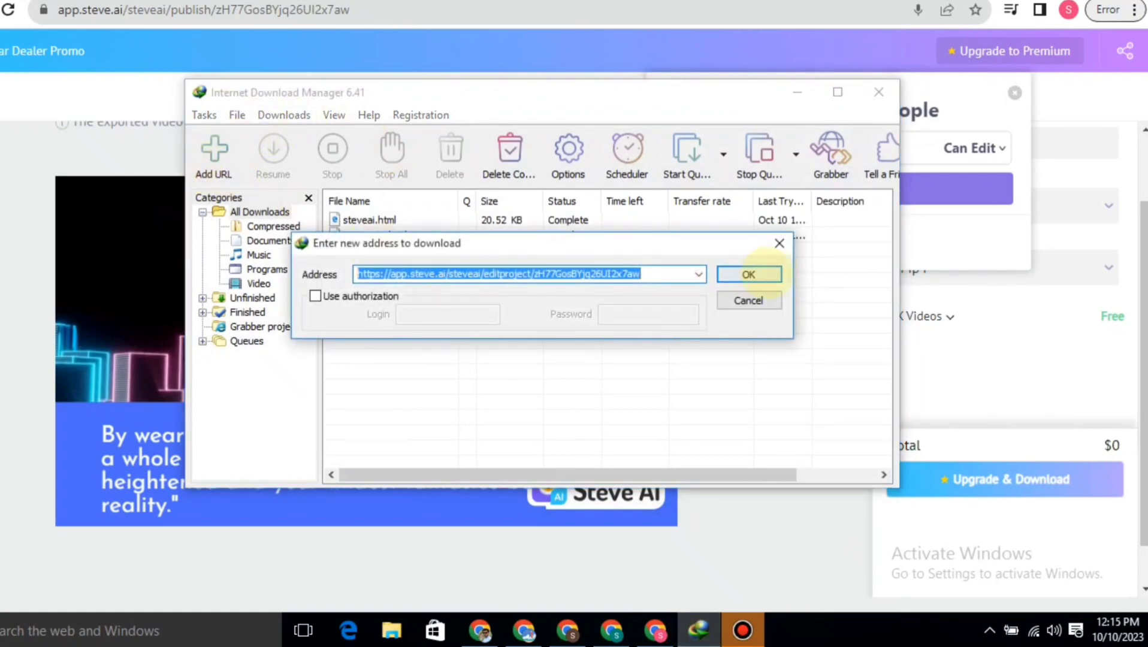
click(757, 273)
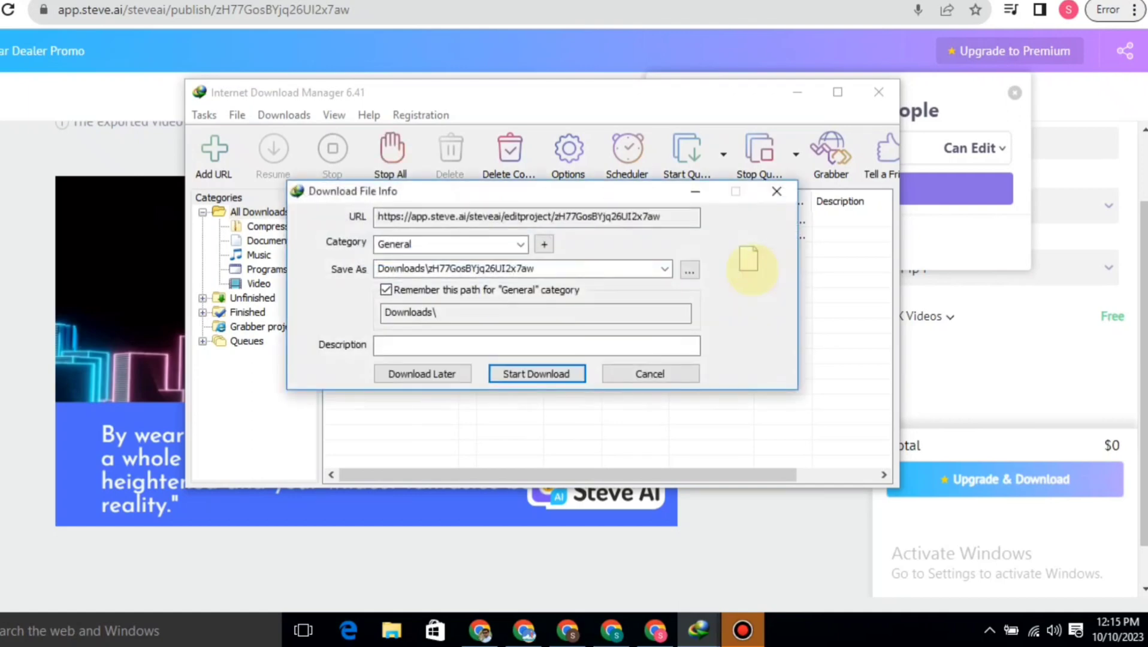
click(537, 374)
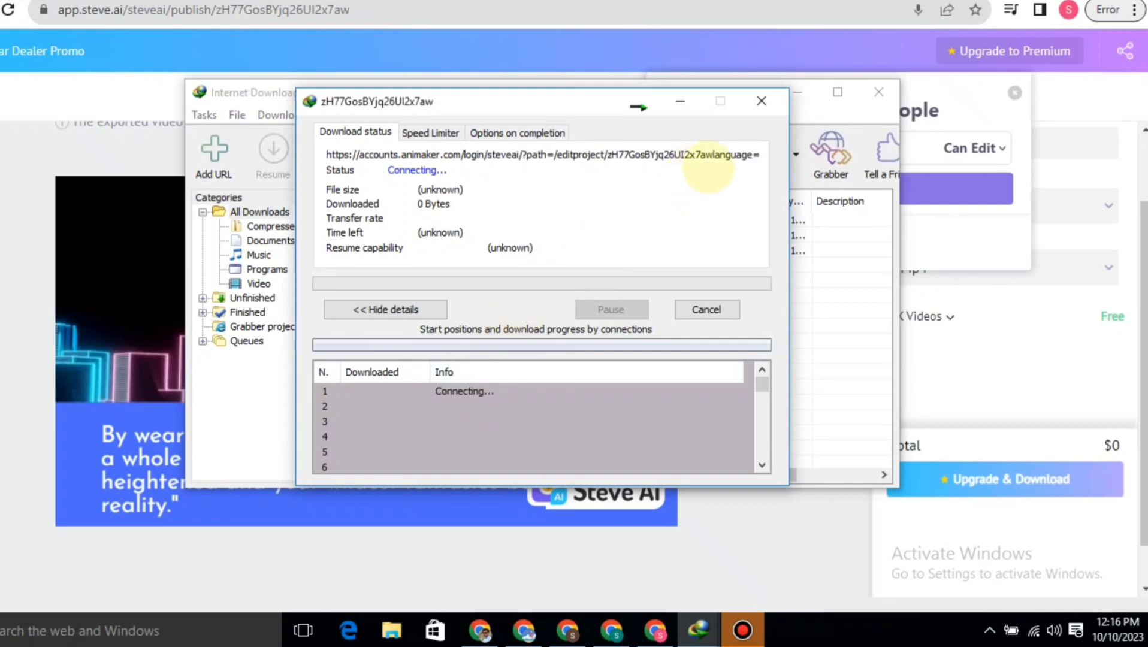
click(767, 101)
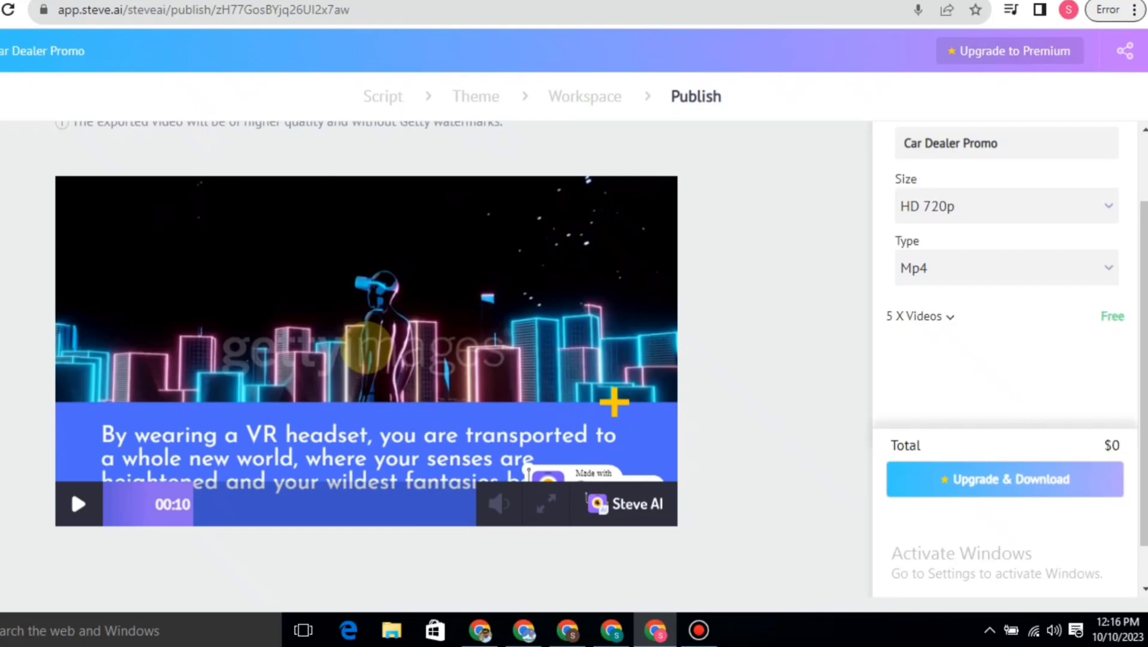
double_click(366, 348)
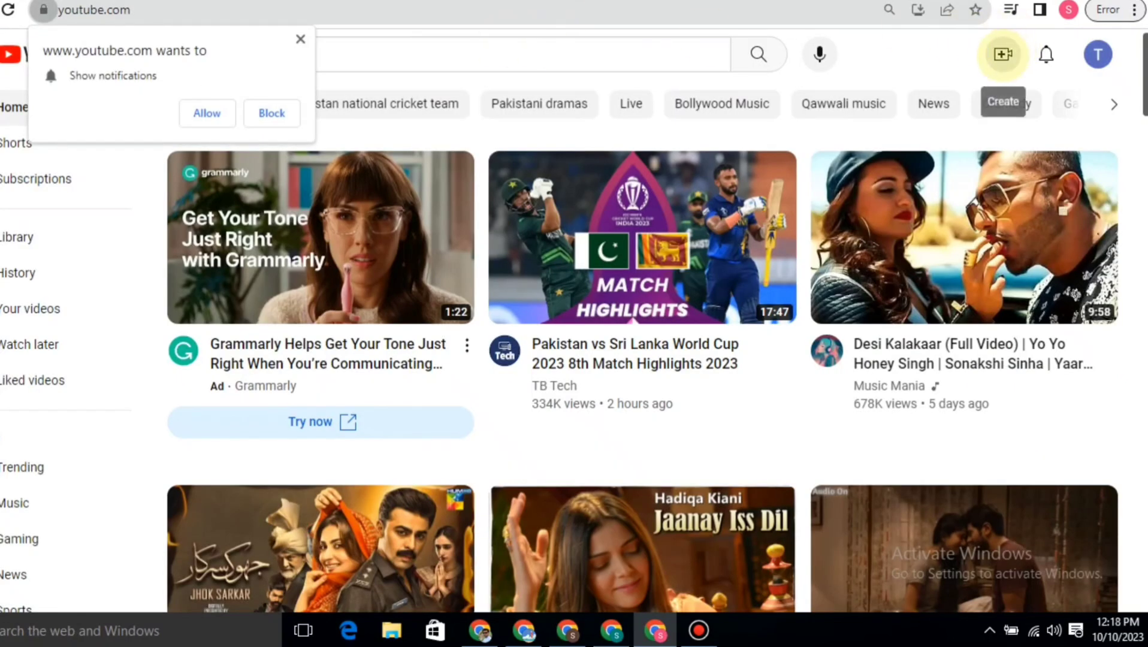
Start a video upload on YouTube and choose the file videoyt from the saslim folder.
click(1002, 54)
click(1042, 95)
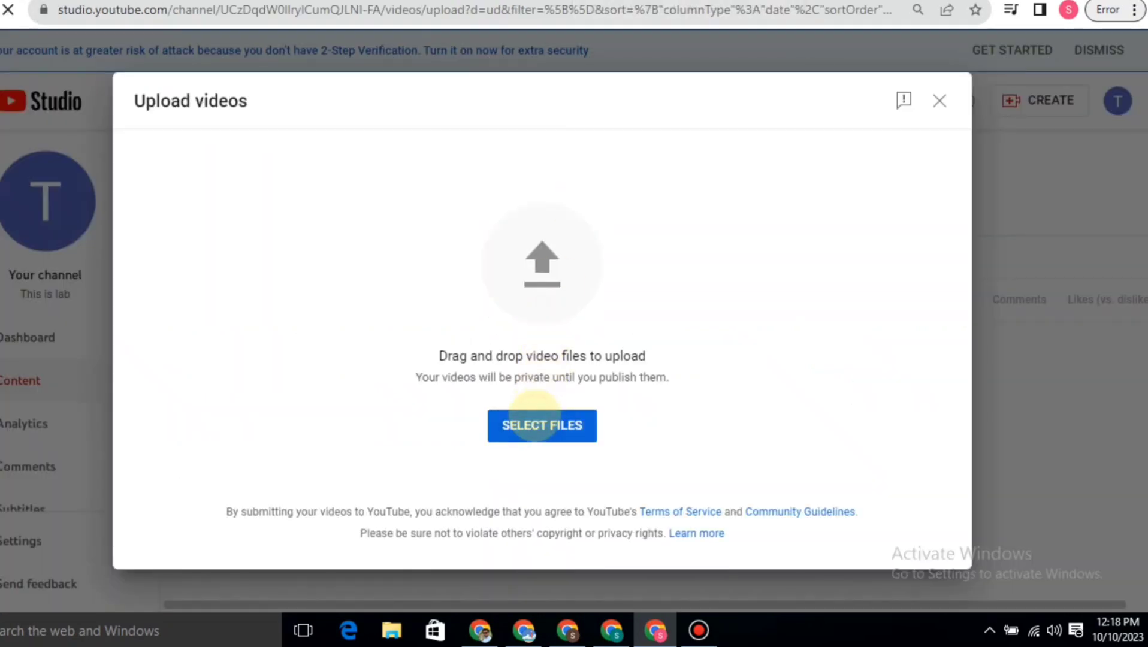
click(534, 419)
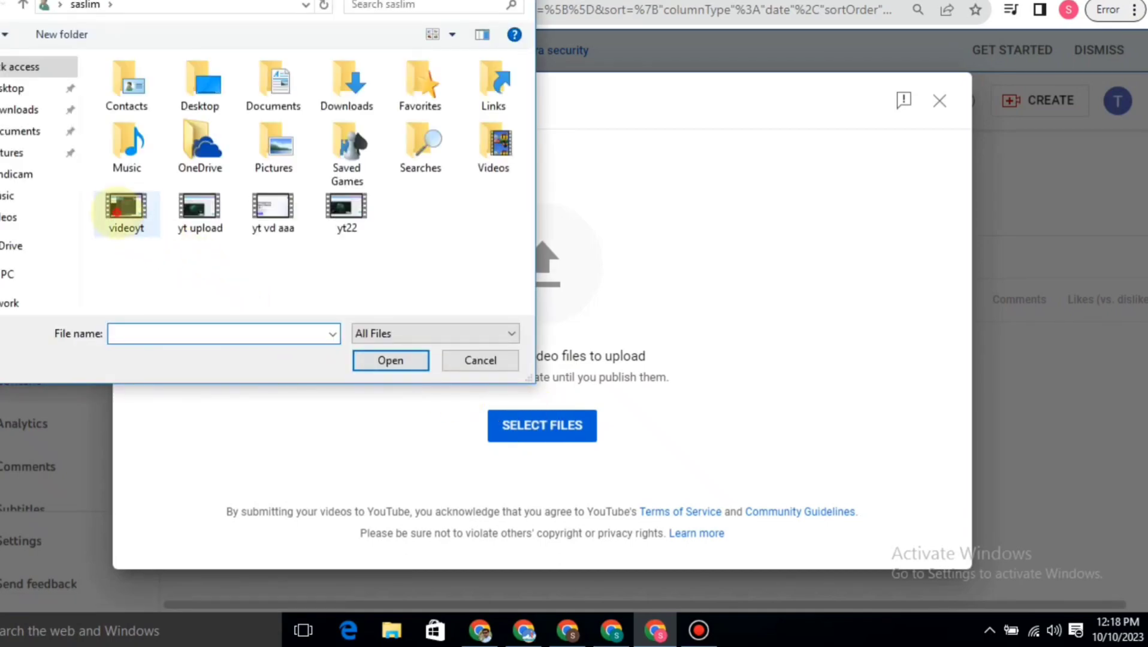
click(125, 210)
click(384, 359)
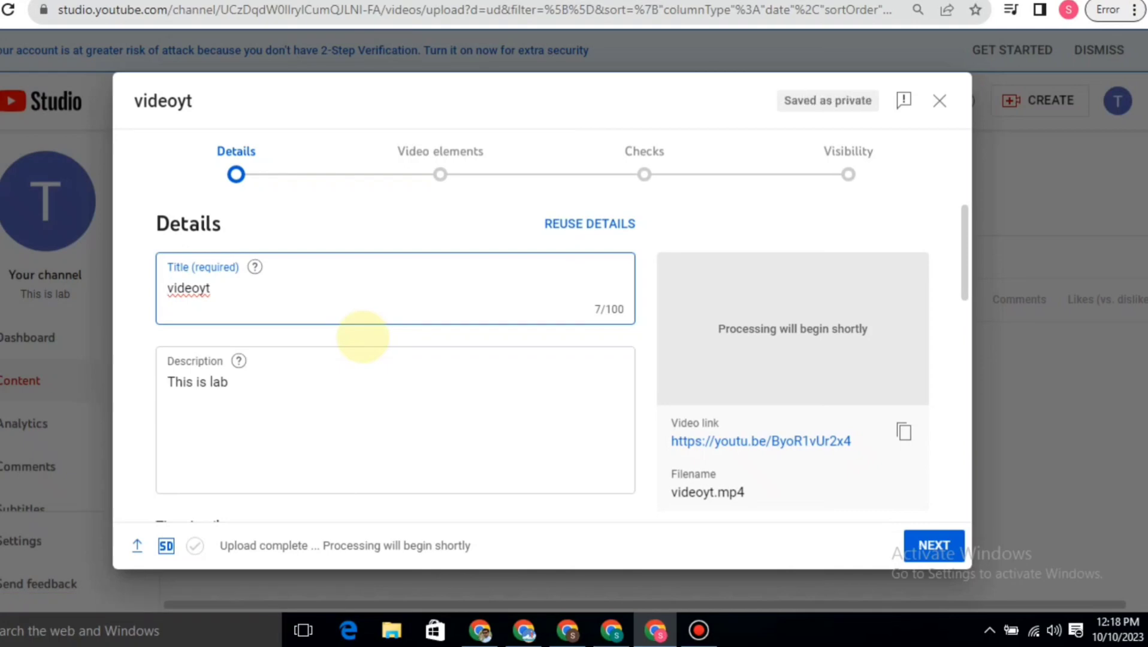
Switch to GravityWrite and generate Description & Tags content for "Exploring the World of Virtual Reality: Top VR Headsets and Experiences".
key(ctrl+Tab)
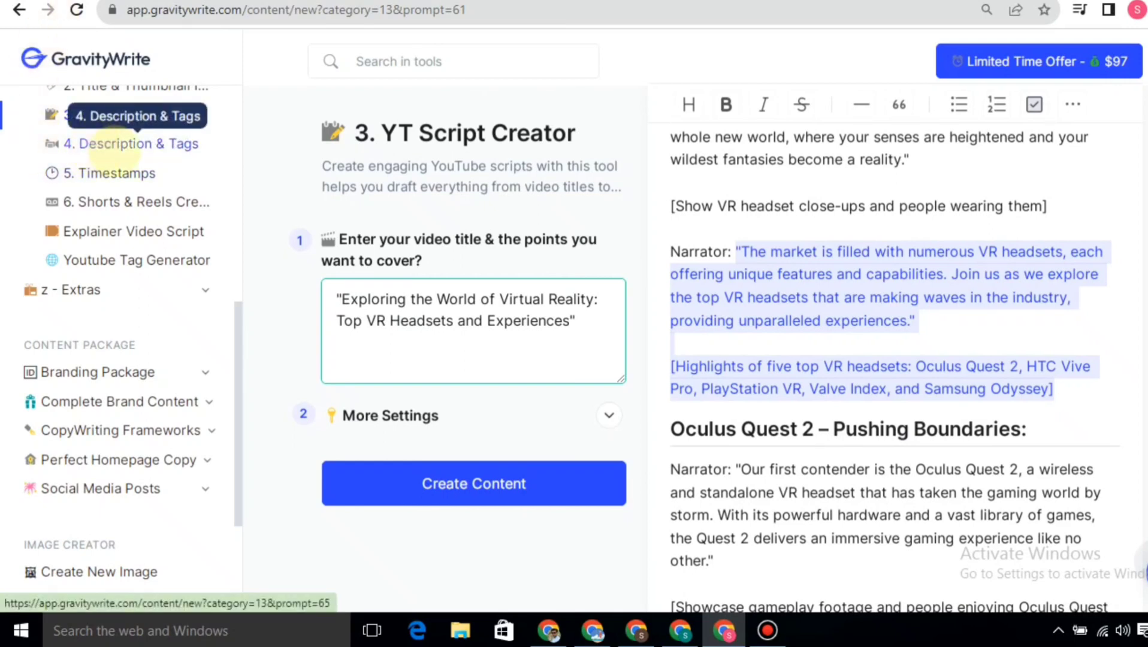
drag(579, 324, 363, 297)
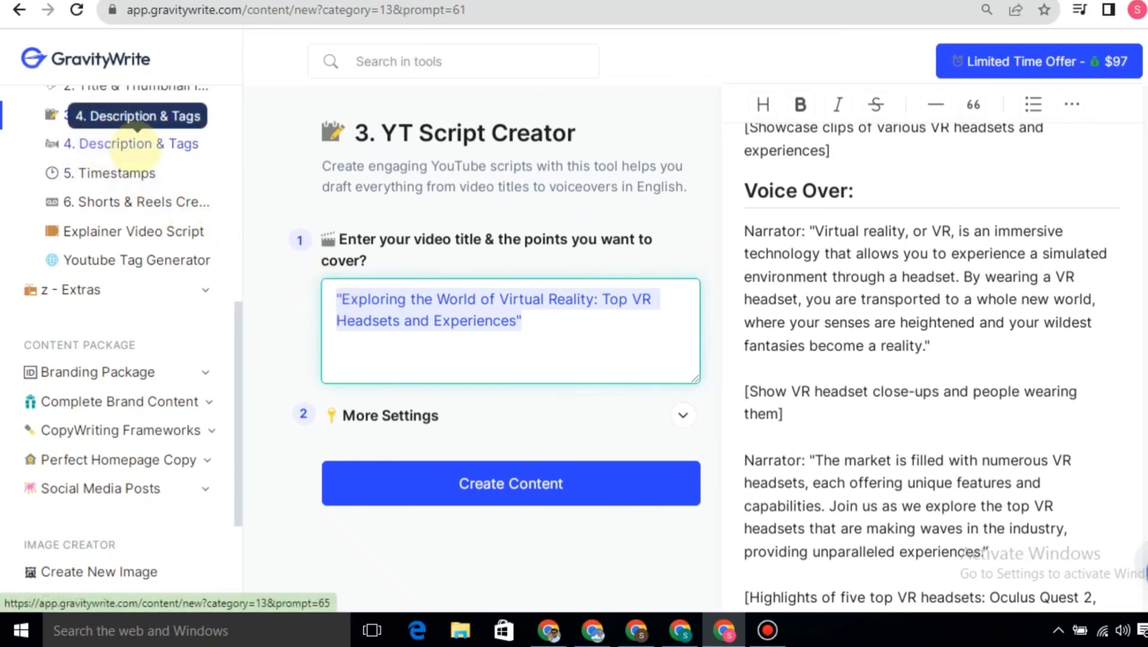
click(136, 145)
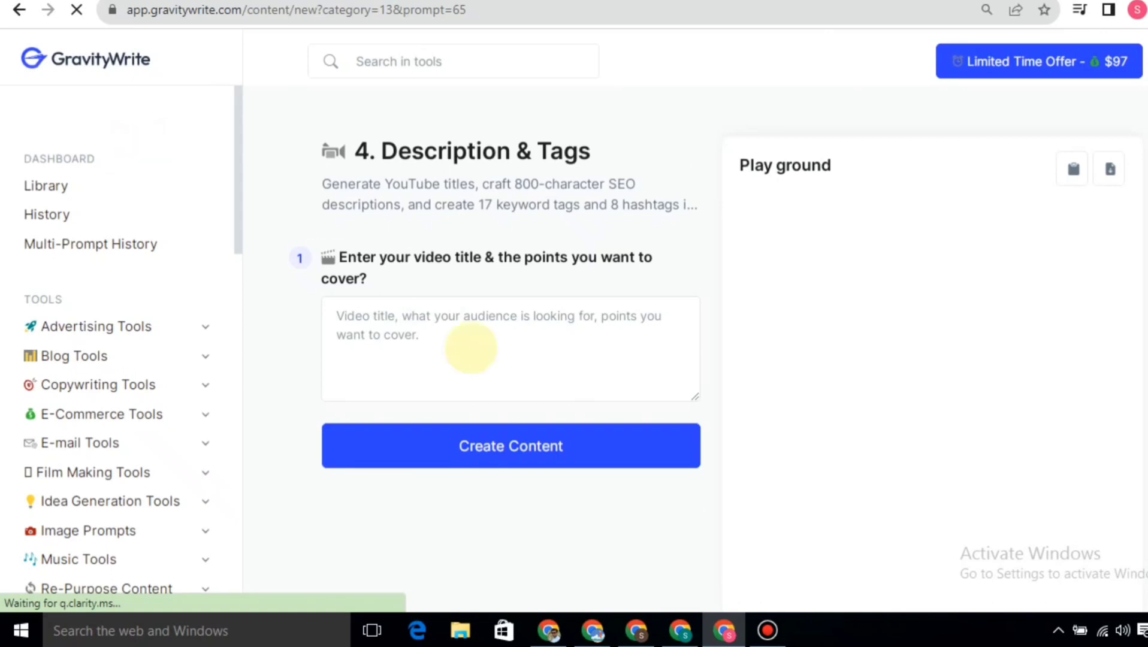
click(454, 314)
key(ctrl+v)
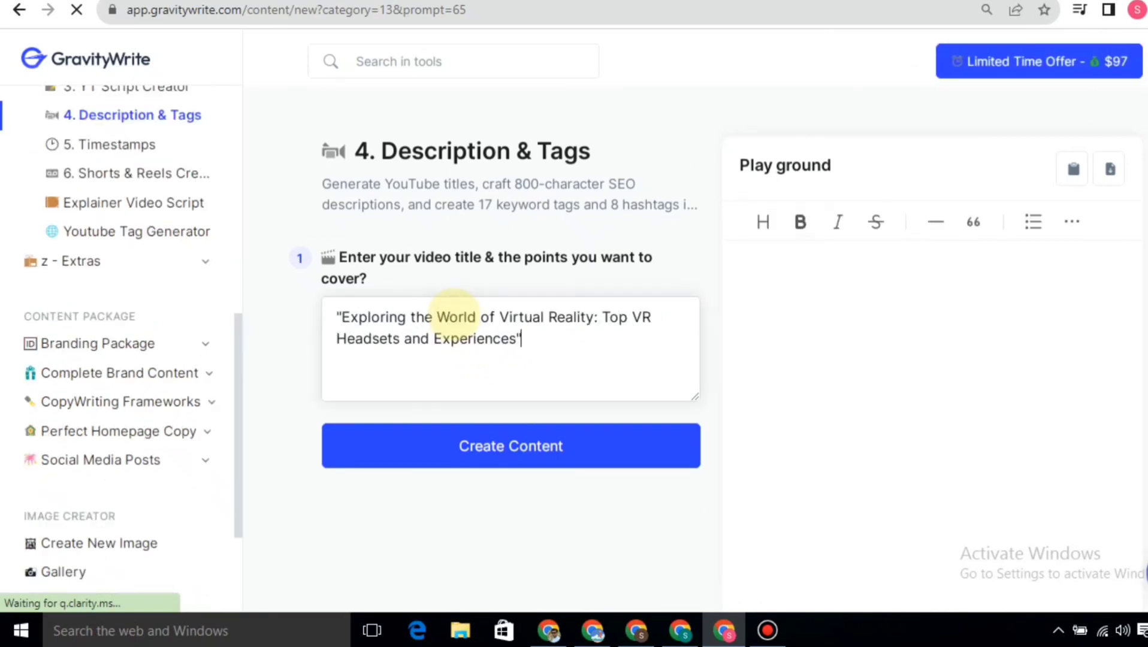
click(525, 455)
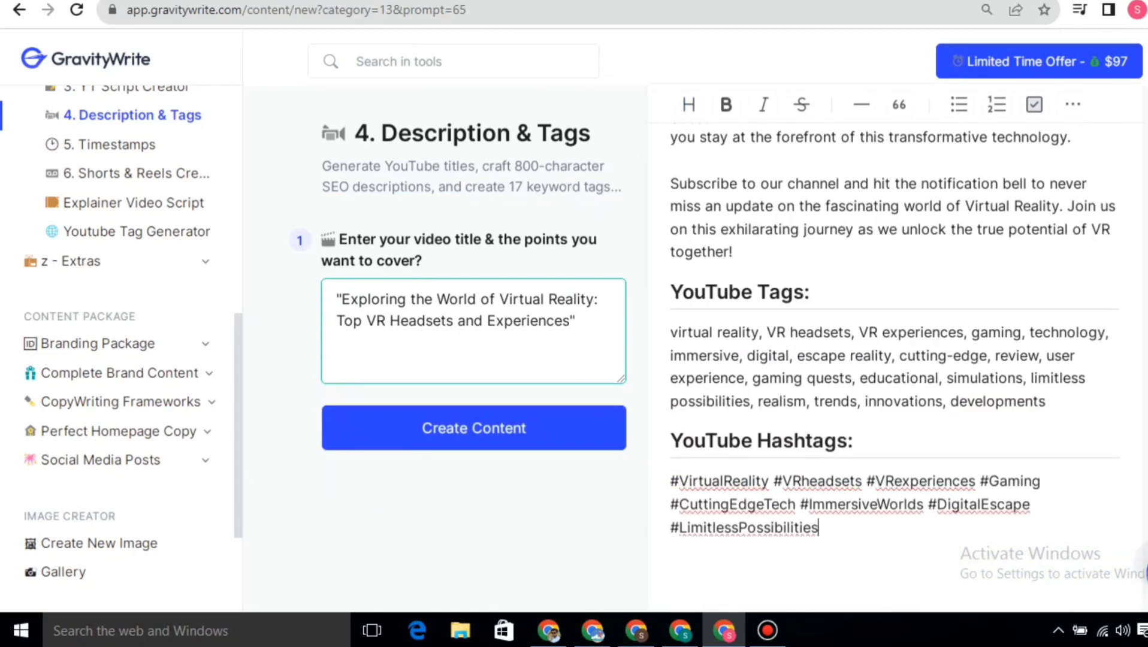
Copy the generated YouTube title and use it to replace the uploaded video's title in YouTube Studio.
scroll(671, 410, up, 10)
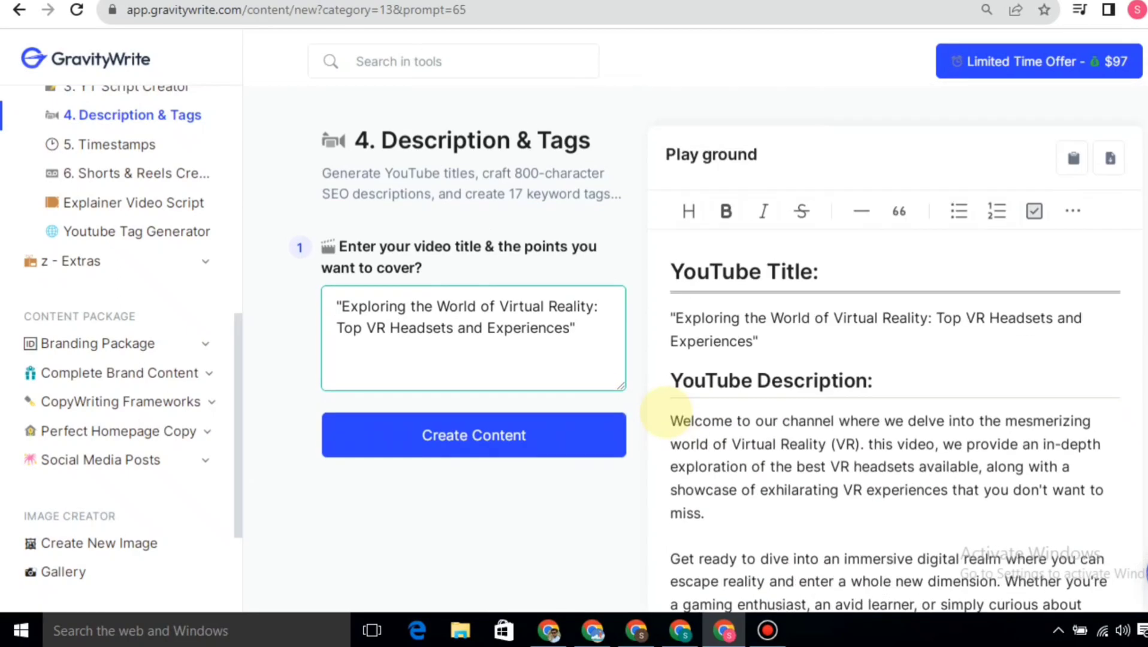
drag(713, 350, 675, 331)
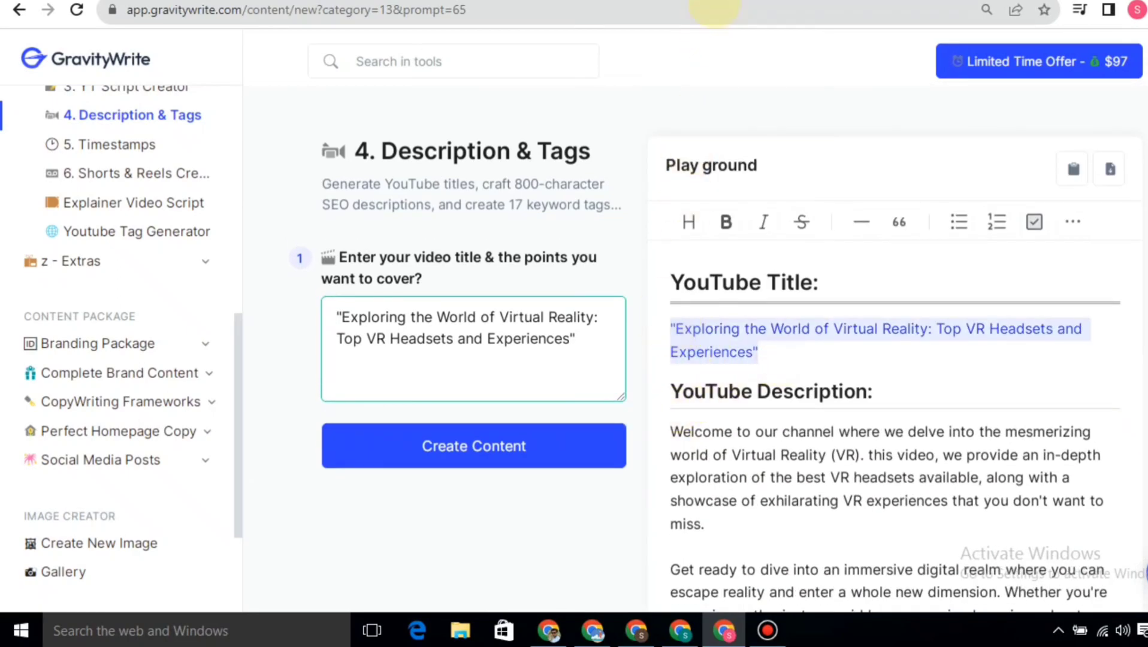
click(738, 5)
click(461, 293)
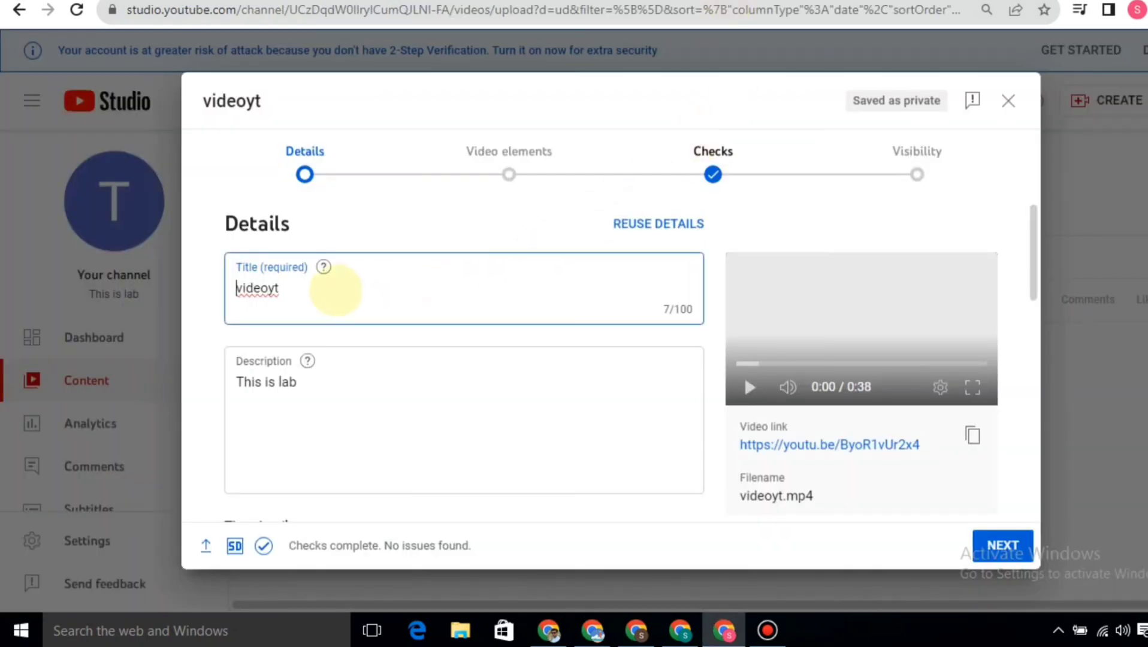
key(ctrl+v)
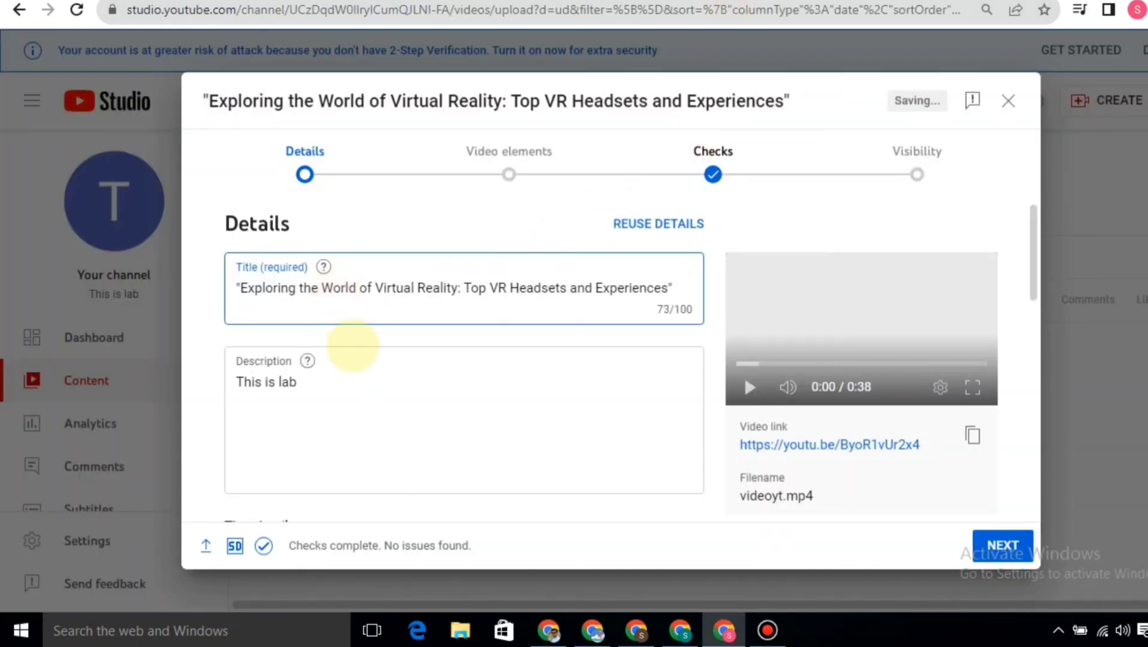
Copy the full generated YouTube description from GravityWrite and replace the uploaded video's description with it.
click(285, 27)
scroll(958, 449, down, 10)
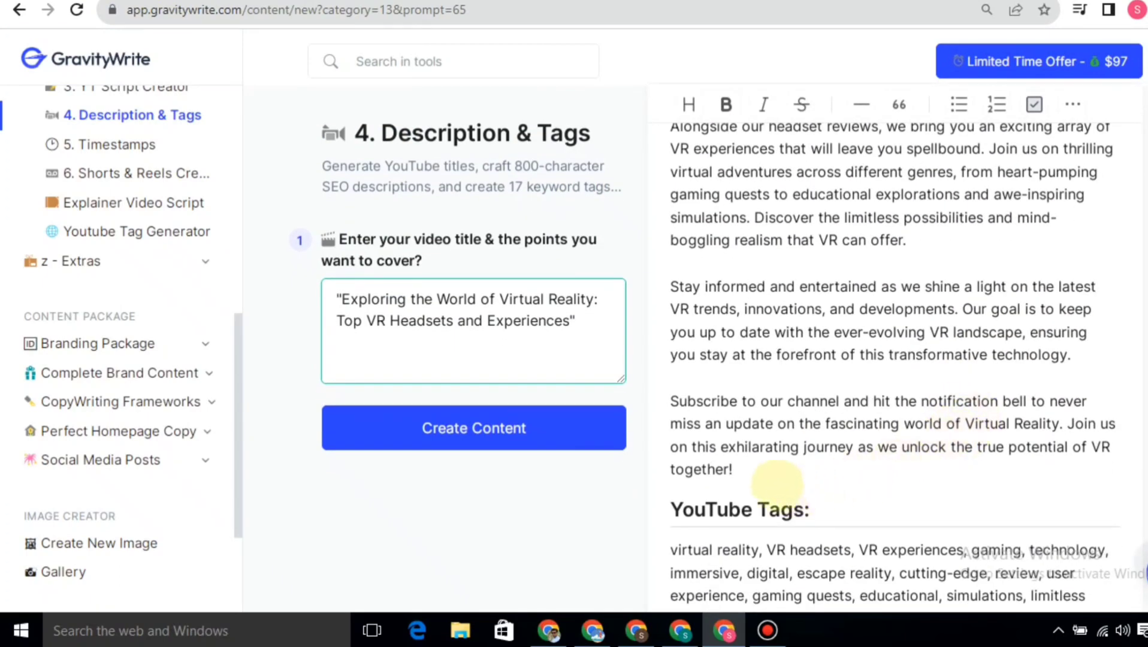
drag(773, 480, 669, 414)
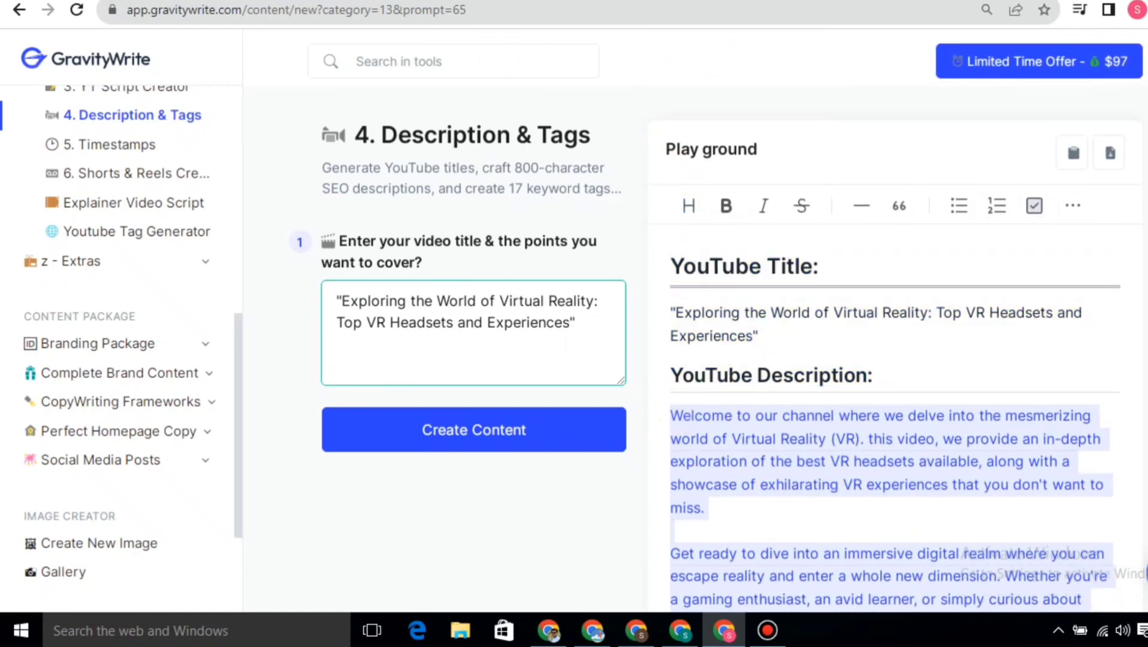
key(alt+Tab)
triple_click(309, 388)
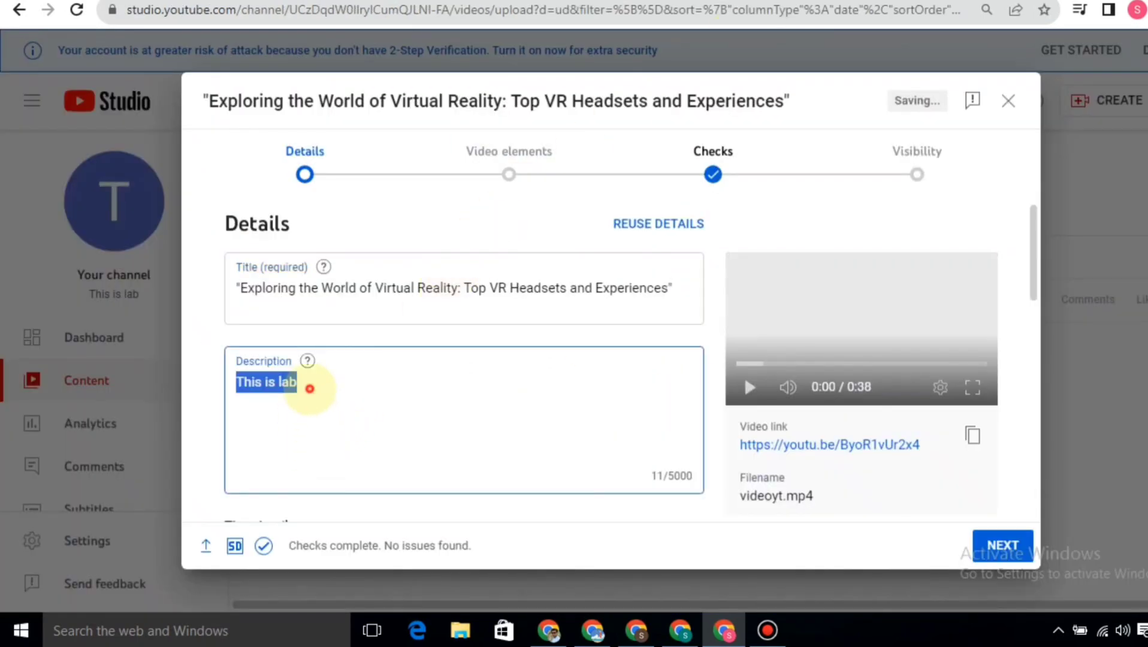
key(ctrl+v)
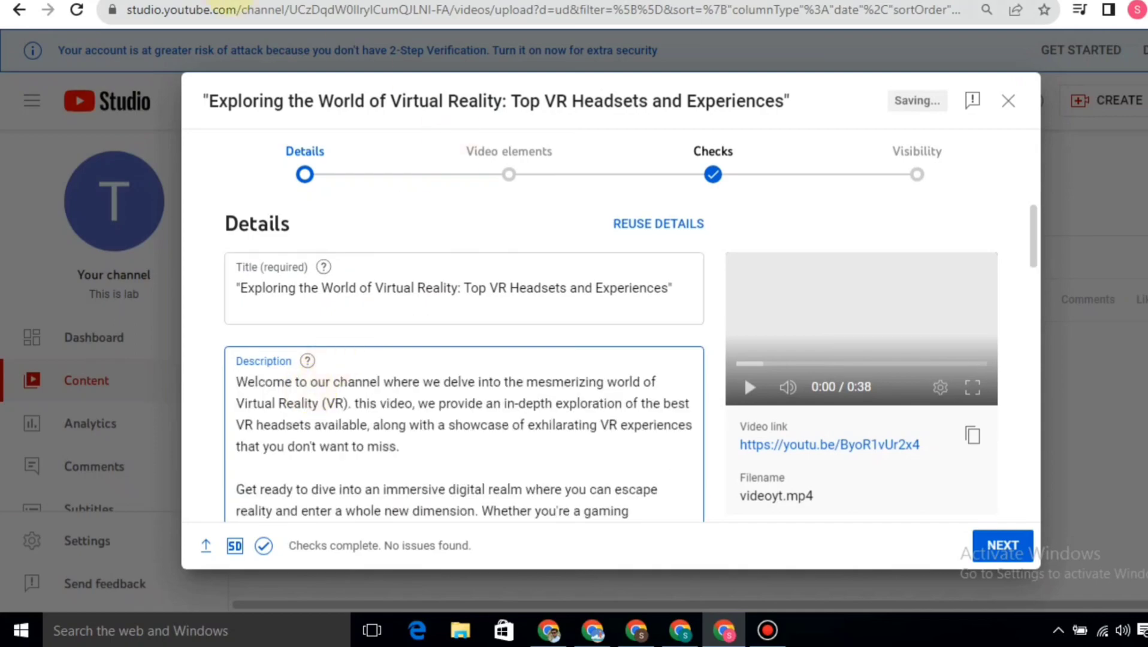
Copy the generated YouTube tags, from virtual reality to developments, and add them to the existing tags of the uploaded video.
key(alt+Tab)
scroll(815, 479, down, 10)
scroll(818, 476, up, 2)
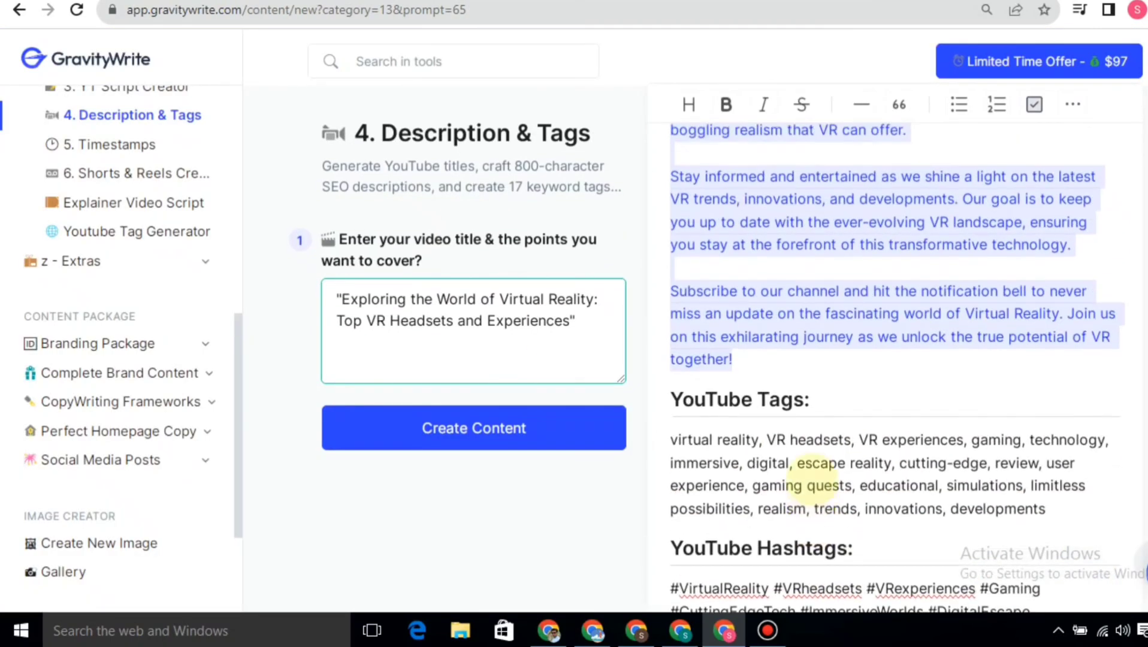
drag(1048, 508, 675, 441)
key(ctrl+c)
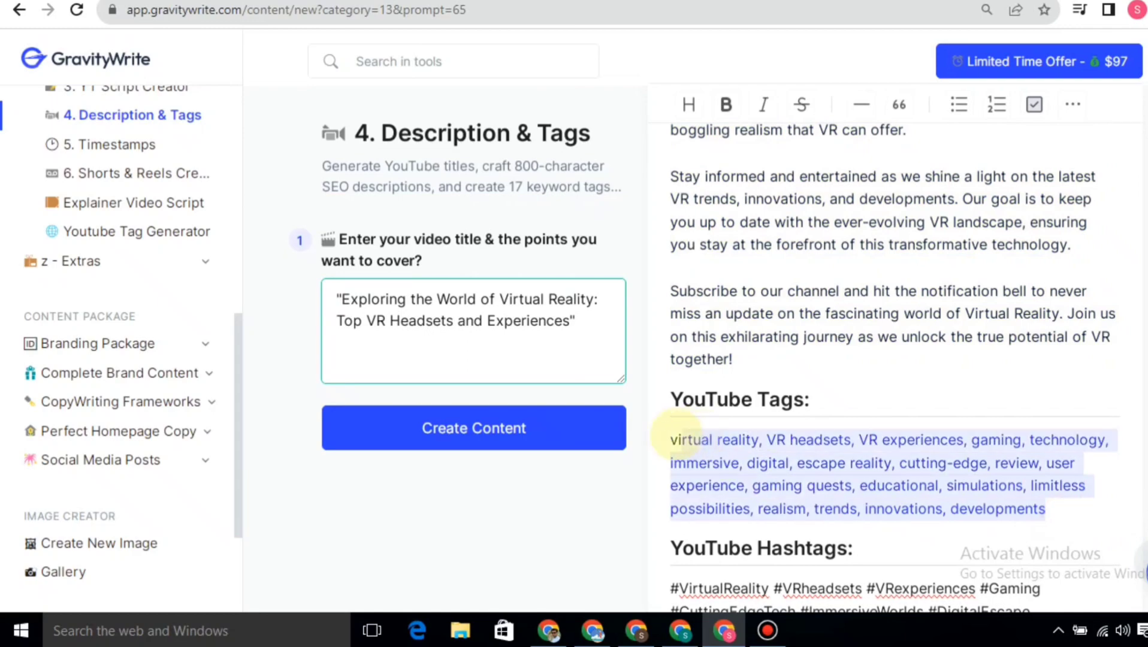
key(alt+Tab)
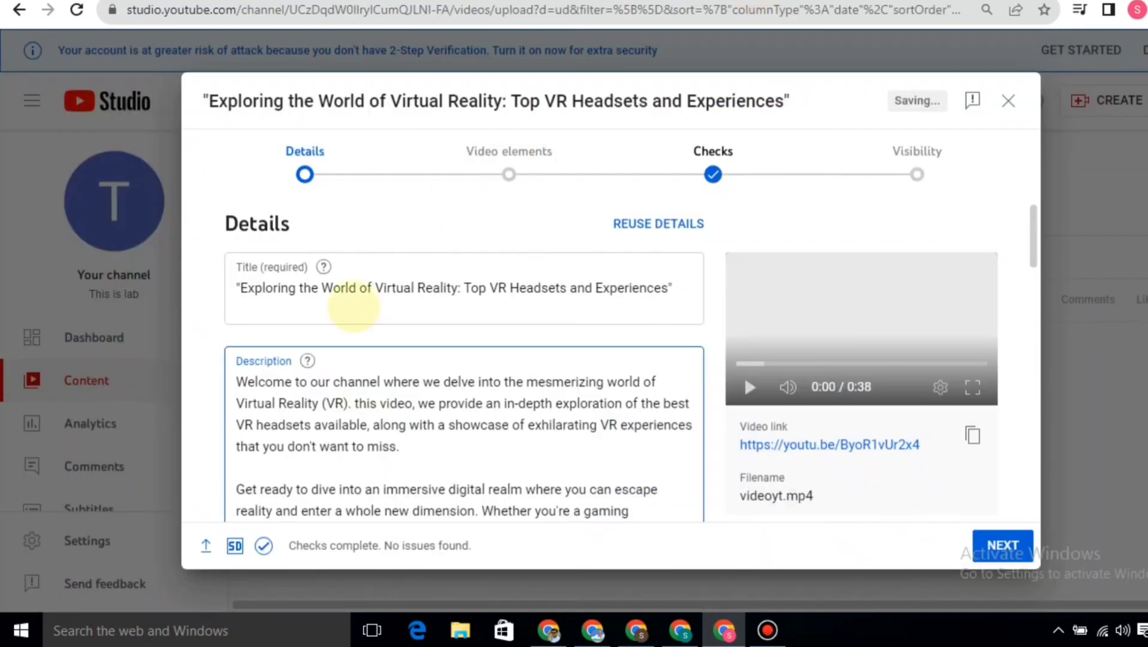
scroll(352, 423, down, 15)
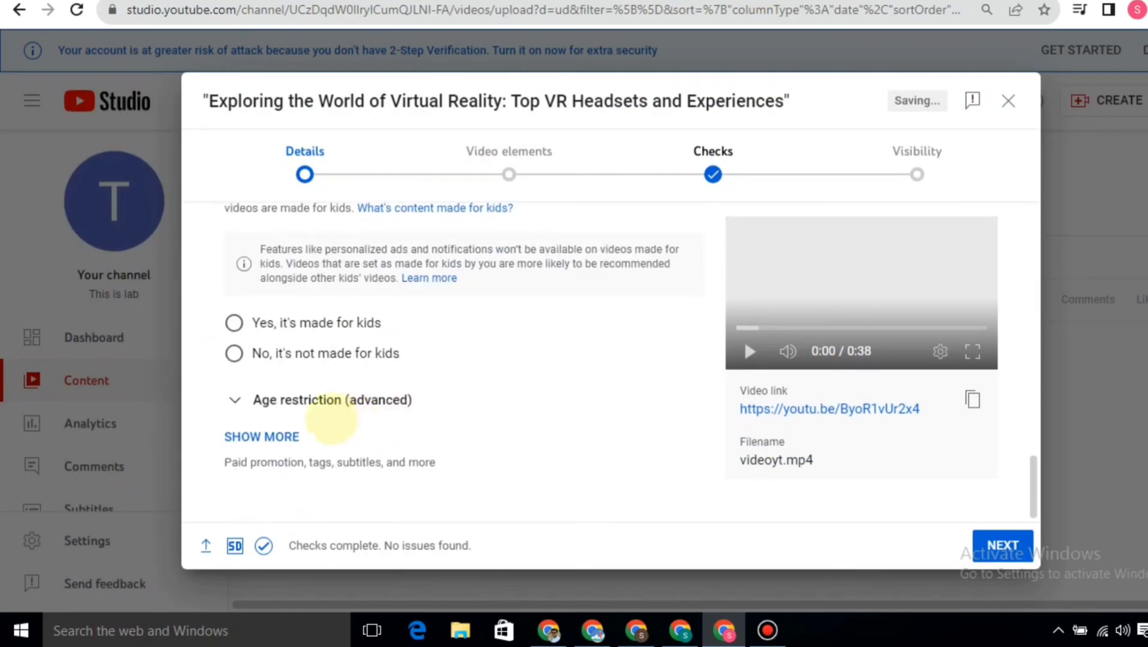
click(262, 437)
scroll(372, 360, down, 6)
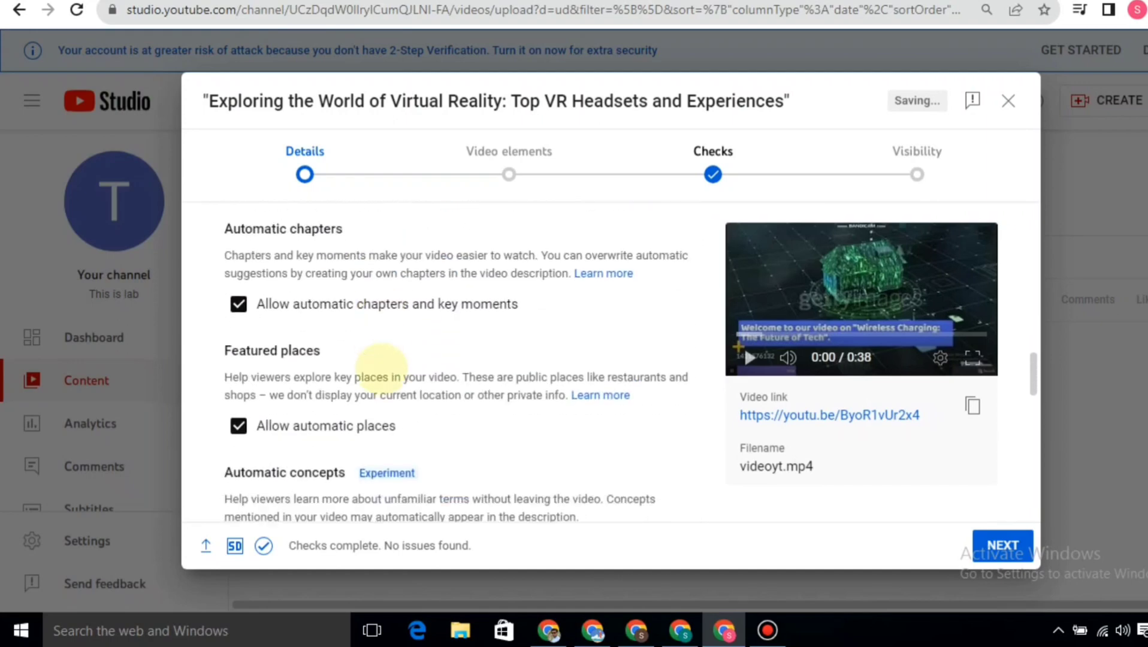
scroll(384, 363, down, 5)
click(581, 318)
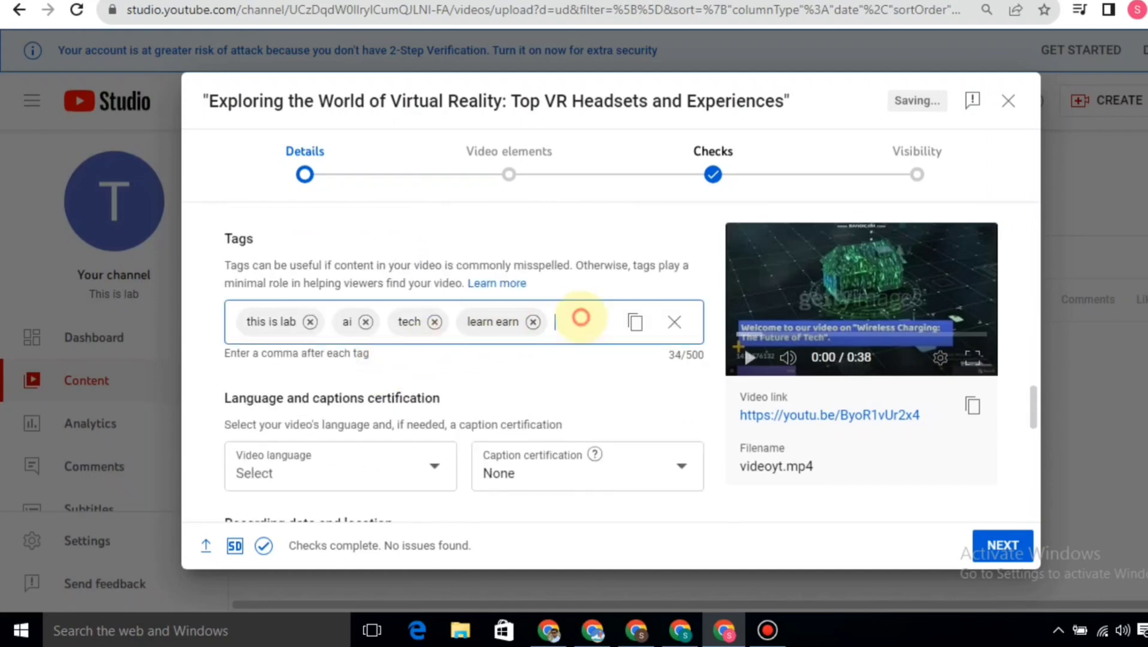
key(ctrl+v)
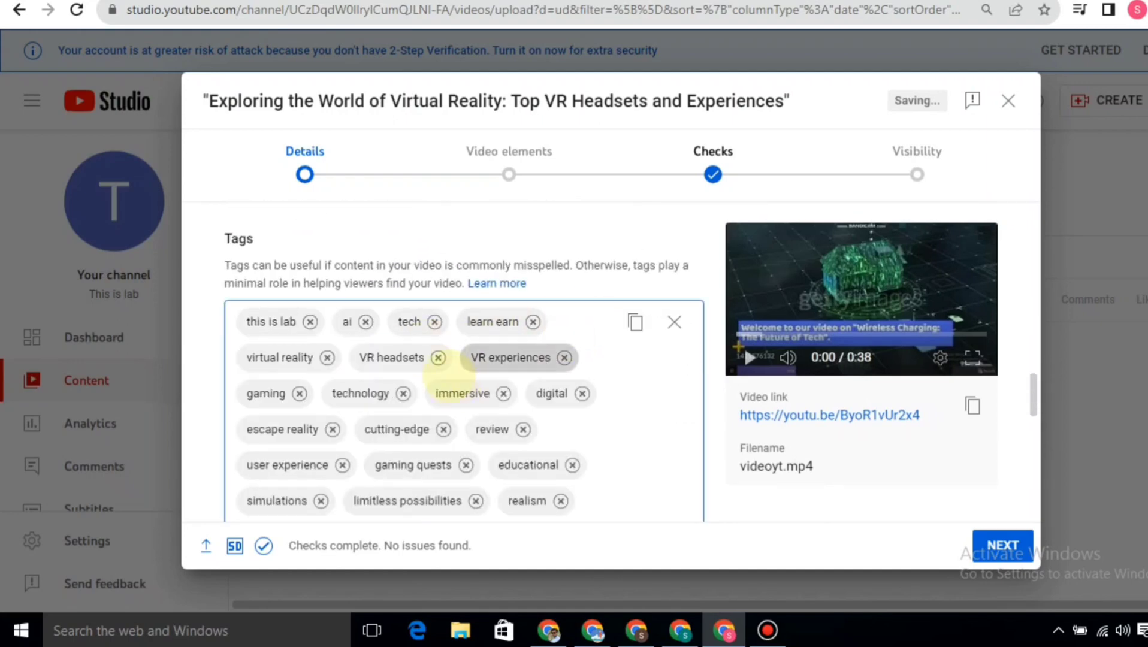
scroll(523, 429, down, 5)
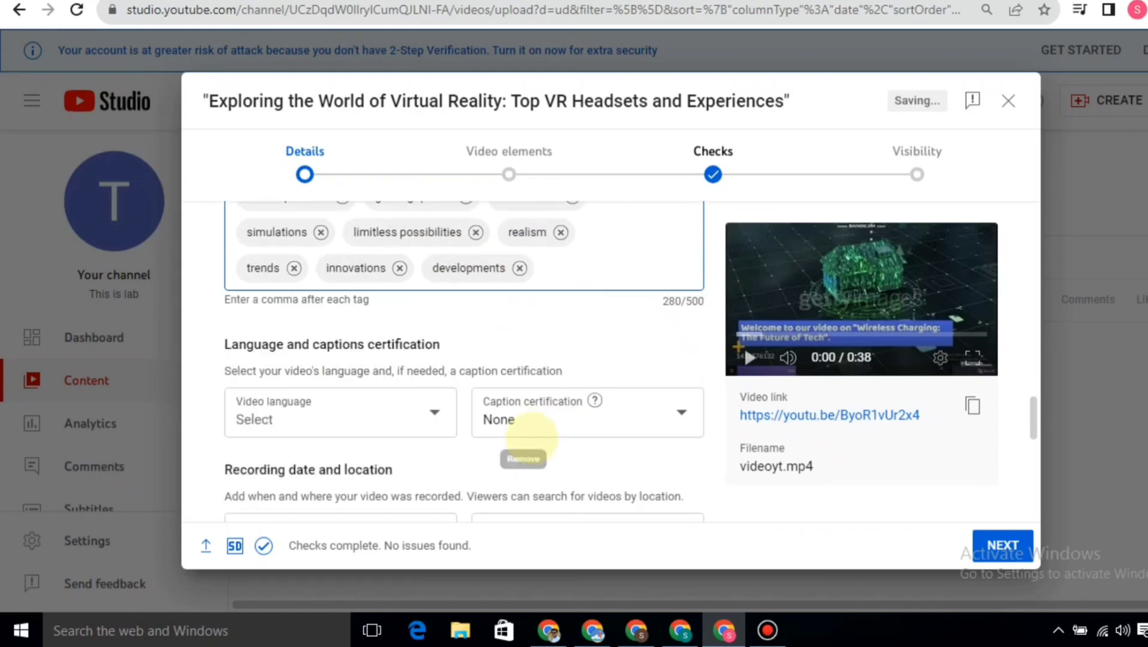
Copy the generated YouTube hashtags, from #VirtualReality to #LimitlessPossibilities, from GravityWrite and add them on a new line at the end of the YouTube Studio description.
key(ctrl+Tab)
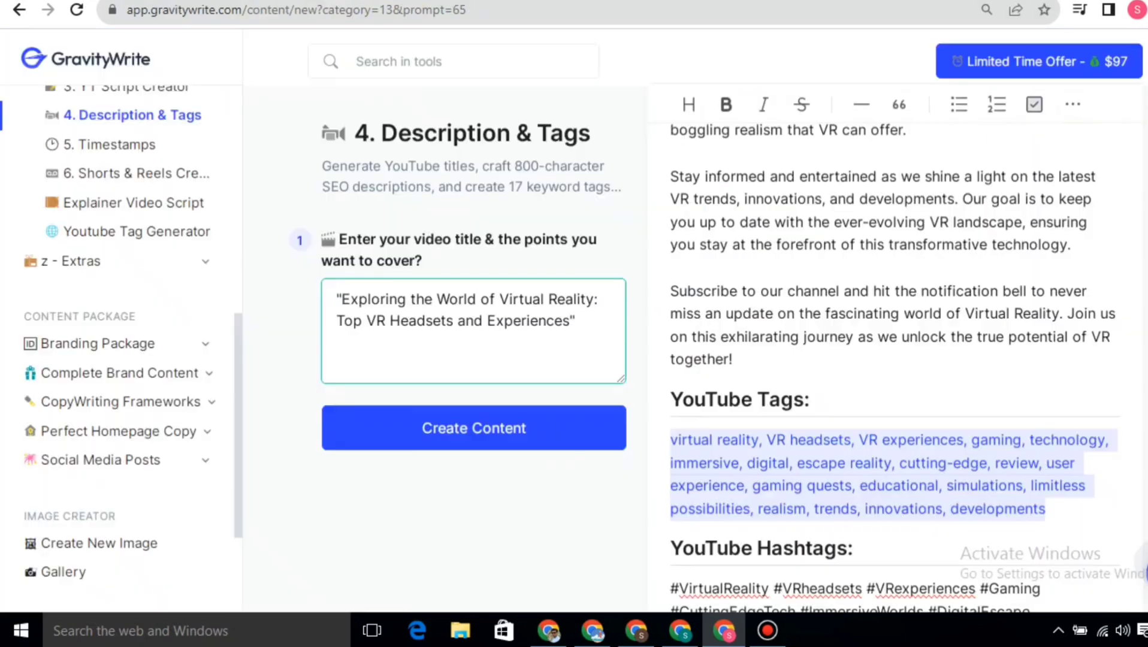
scroll(827, 467, down, 3)
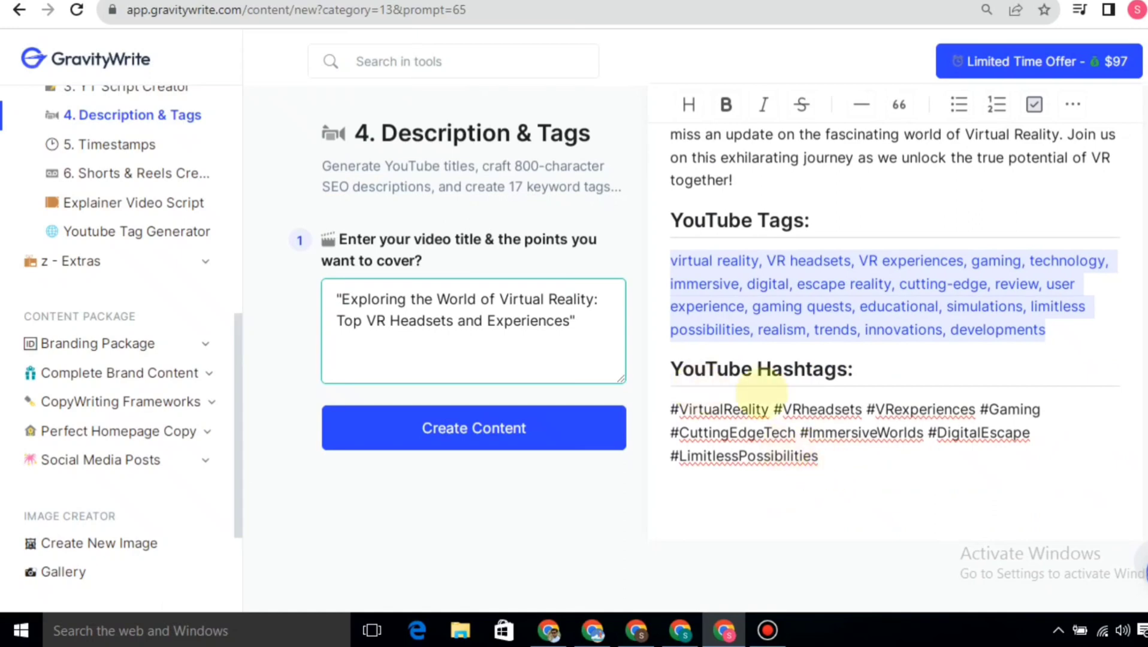
drag(819, 455, 671, 410)
key(ctrl+c)
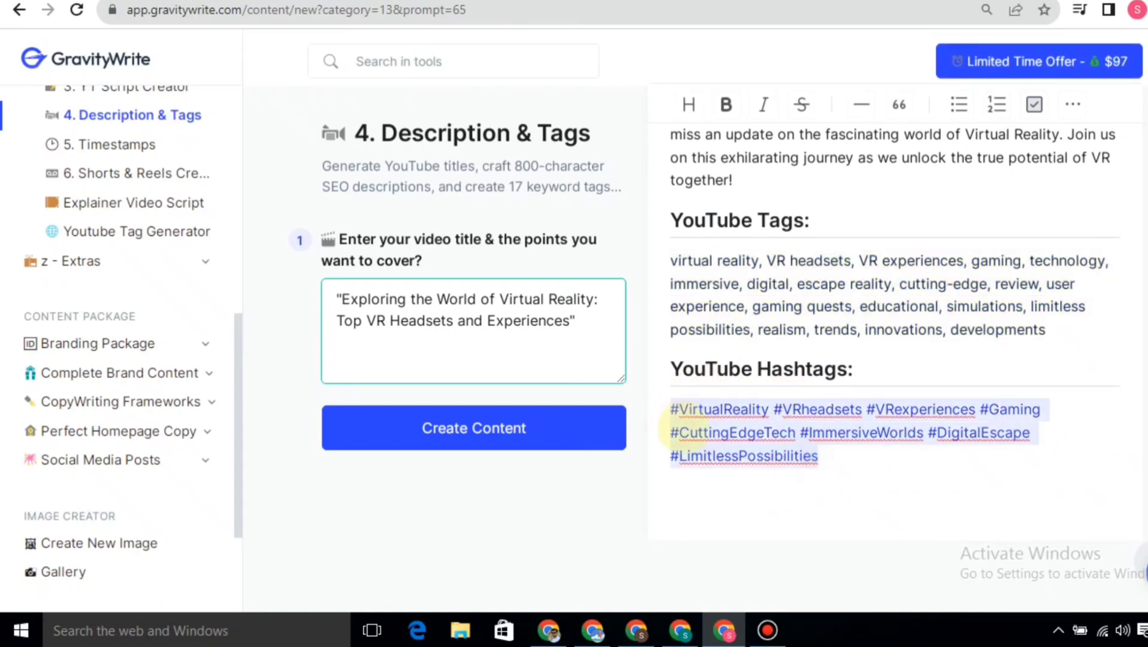
key(ctrl+Tab)
scroll(419, 358, up, 15)
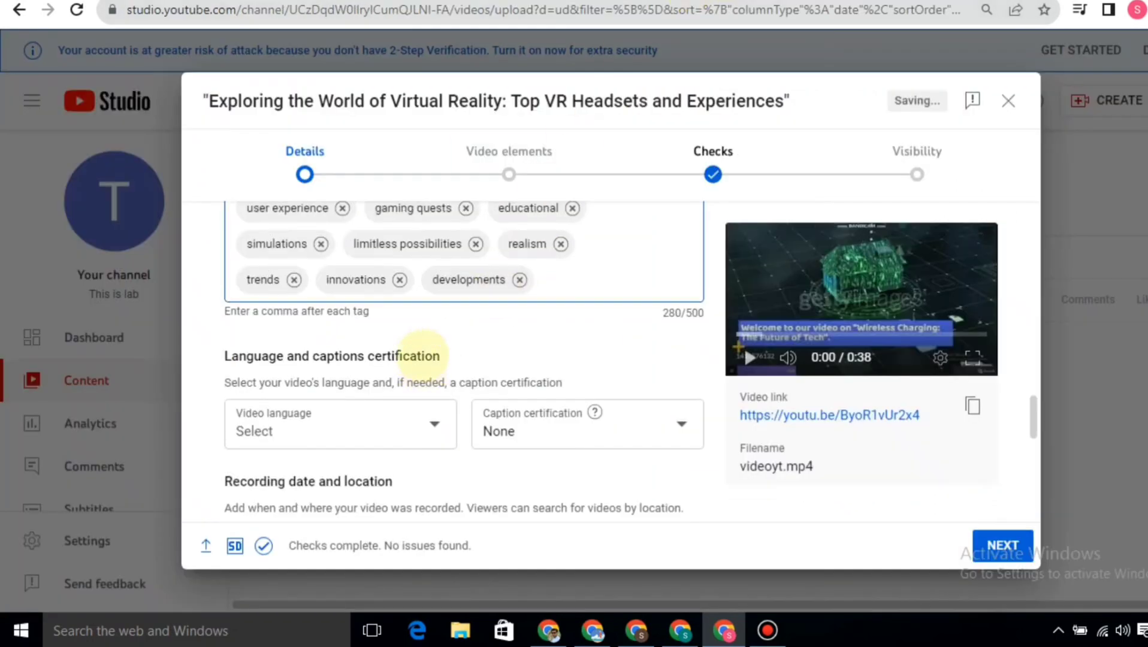
scroll(420, 354, down, 5)
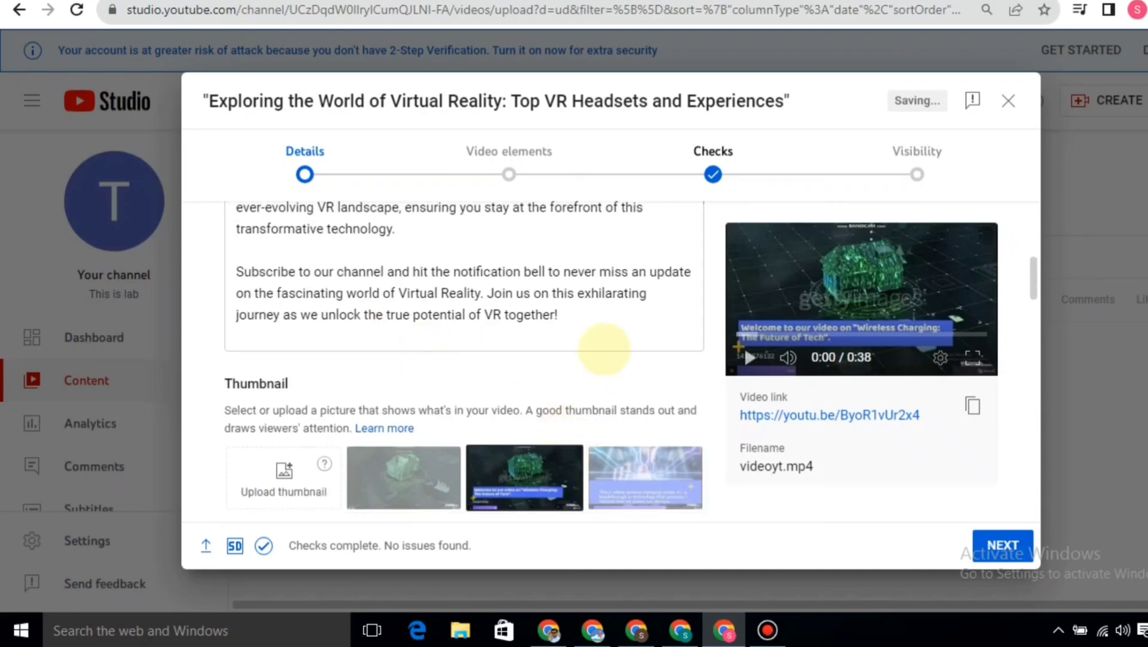
click(572, 312)
key(Return)
key(ctrl+v)
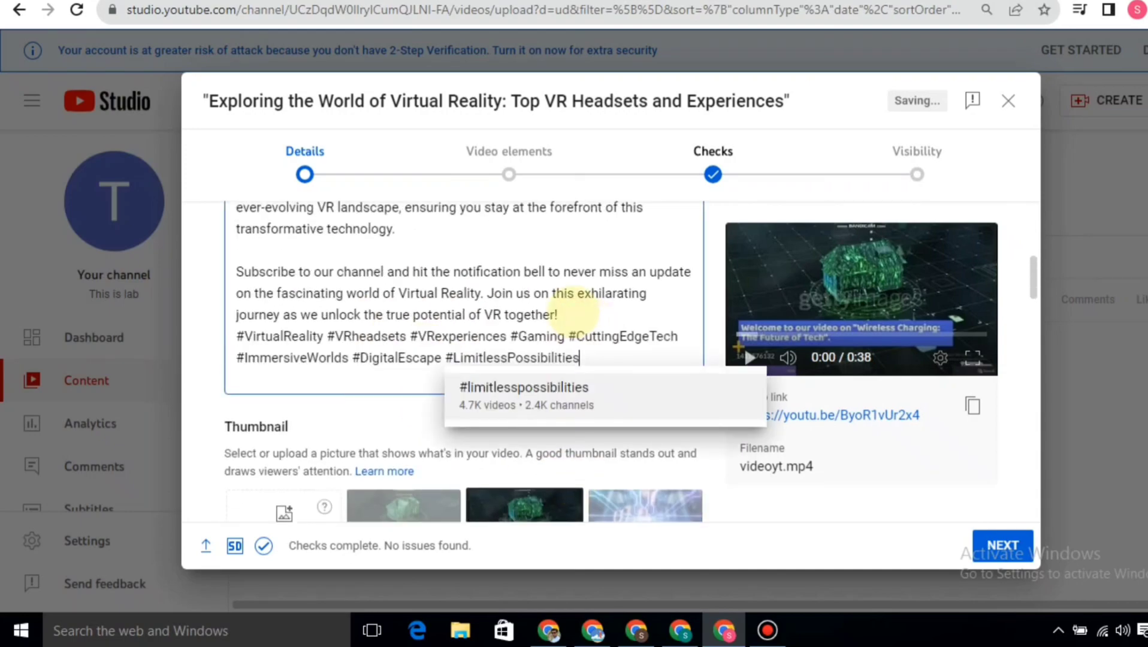
Insert the same copied hashtags on their own line at the very beginning of the video description.
scroll(572, 309, up, 5)
scroll(572, 309, up, 3)
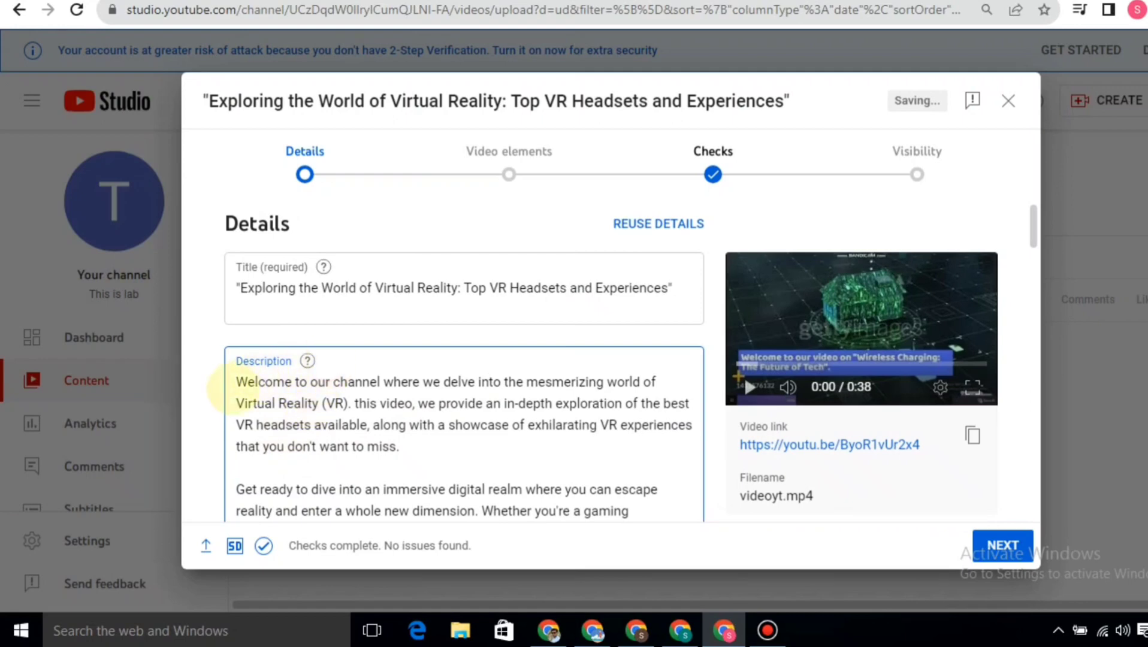
key(Return)
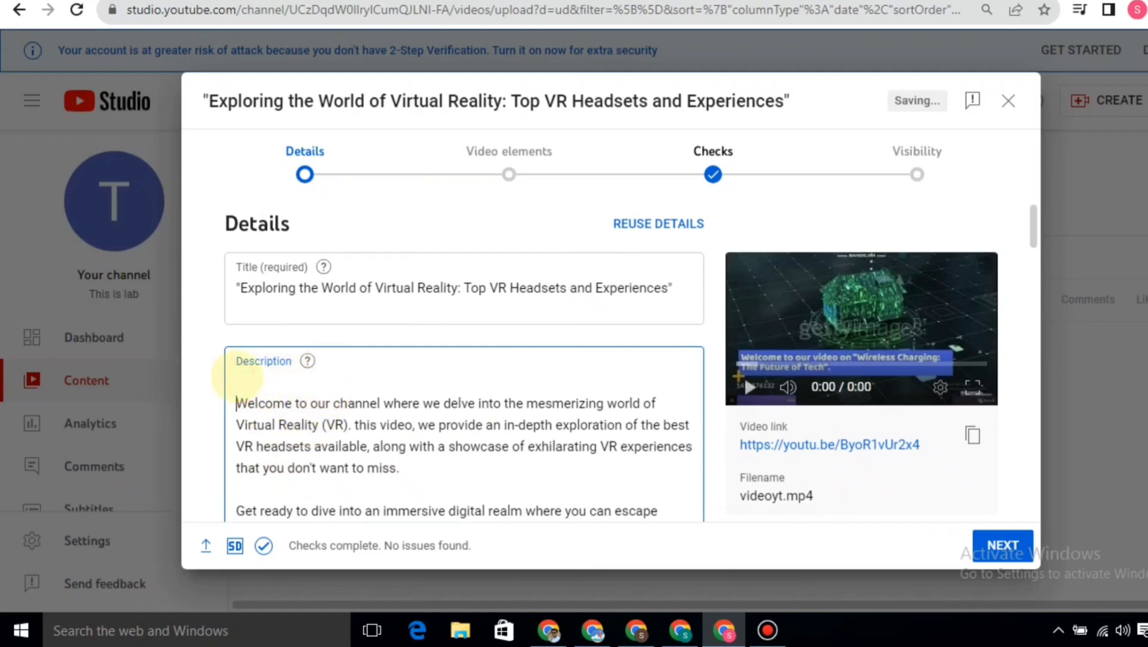
key(ctrl+v)
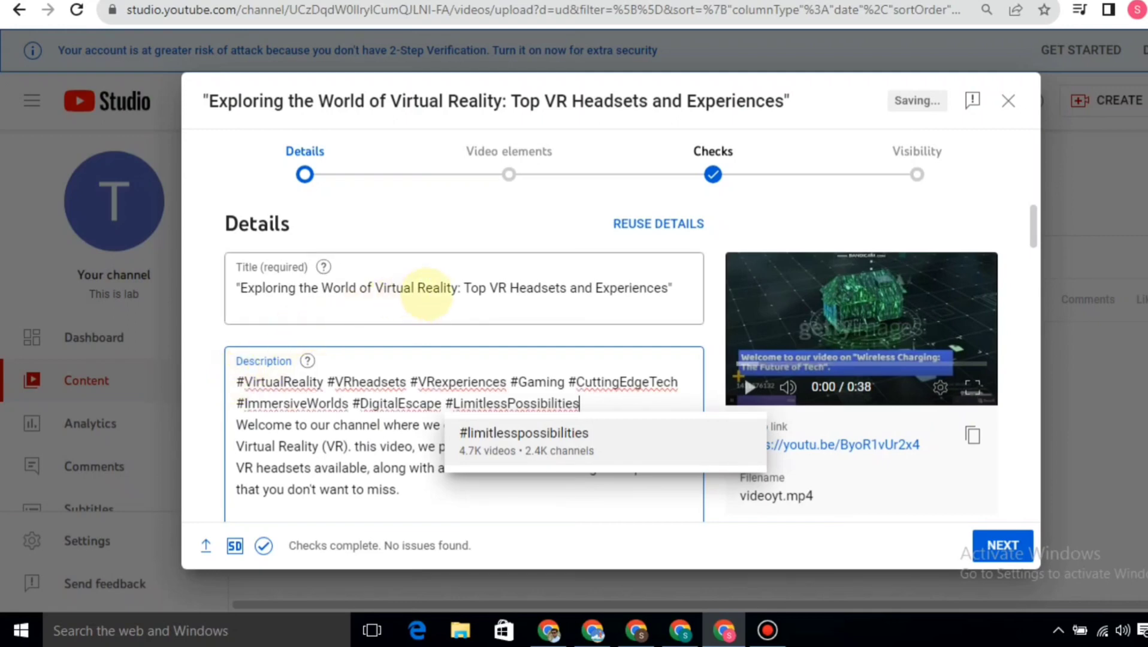
Mark the video as not made for kids, continue through video elements and checks, and publish it with Public visibility.
click(995, 544)
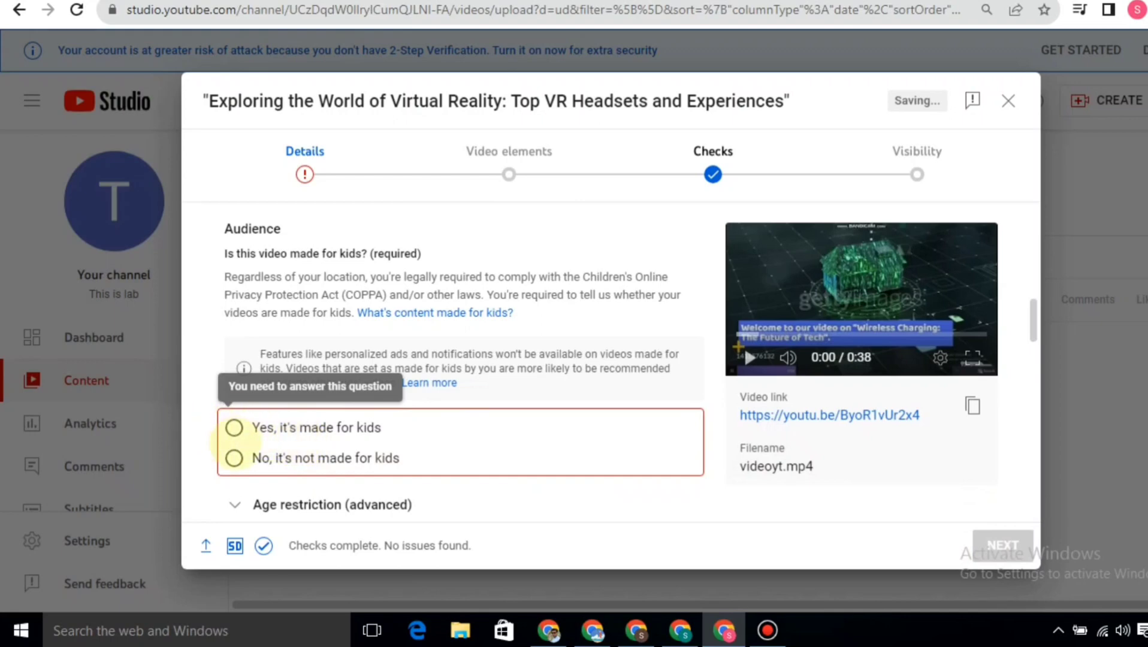
click(234, 458)
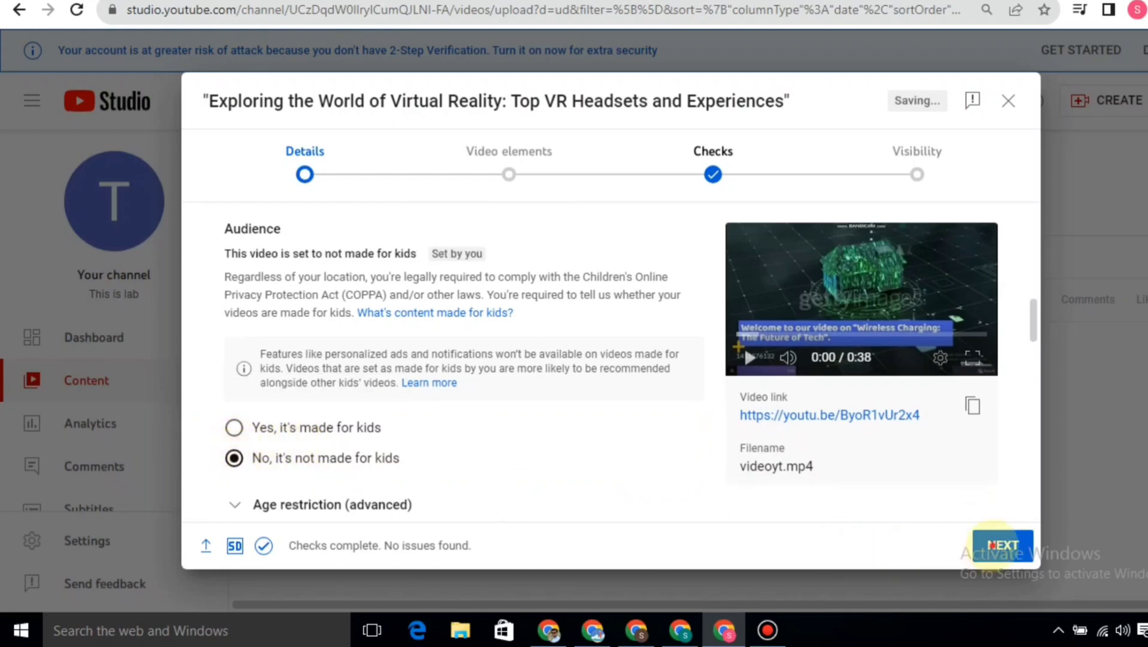
click(999, 546)
click(994, 546)
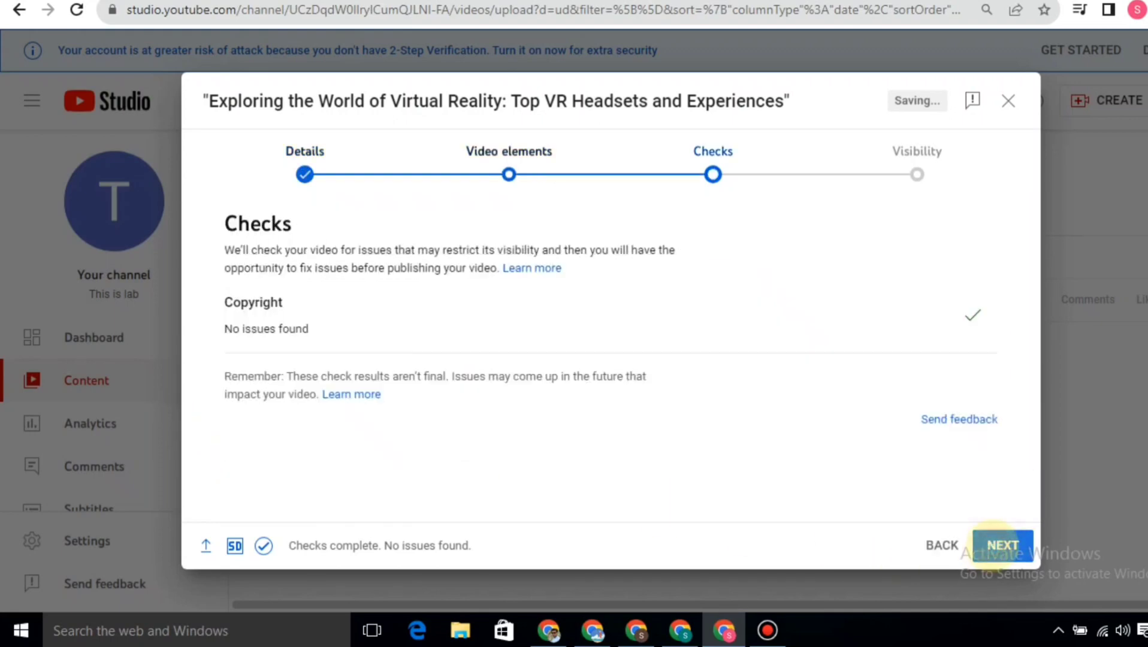
click(991, 546)
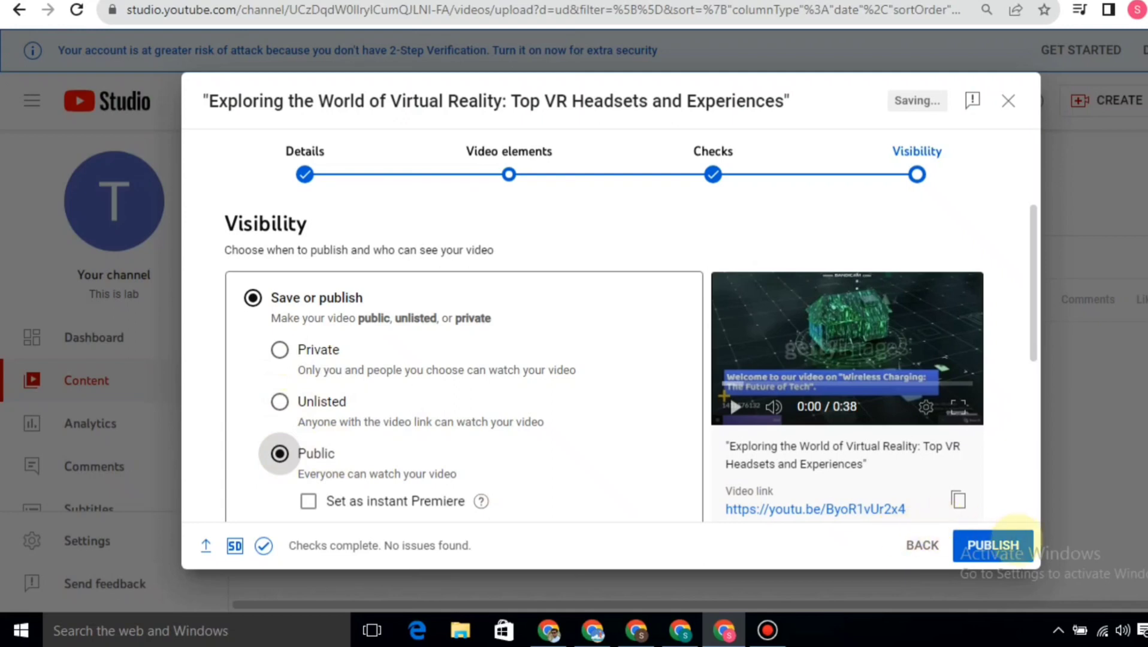
click(995, 545)
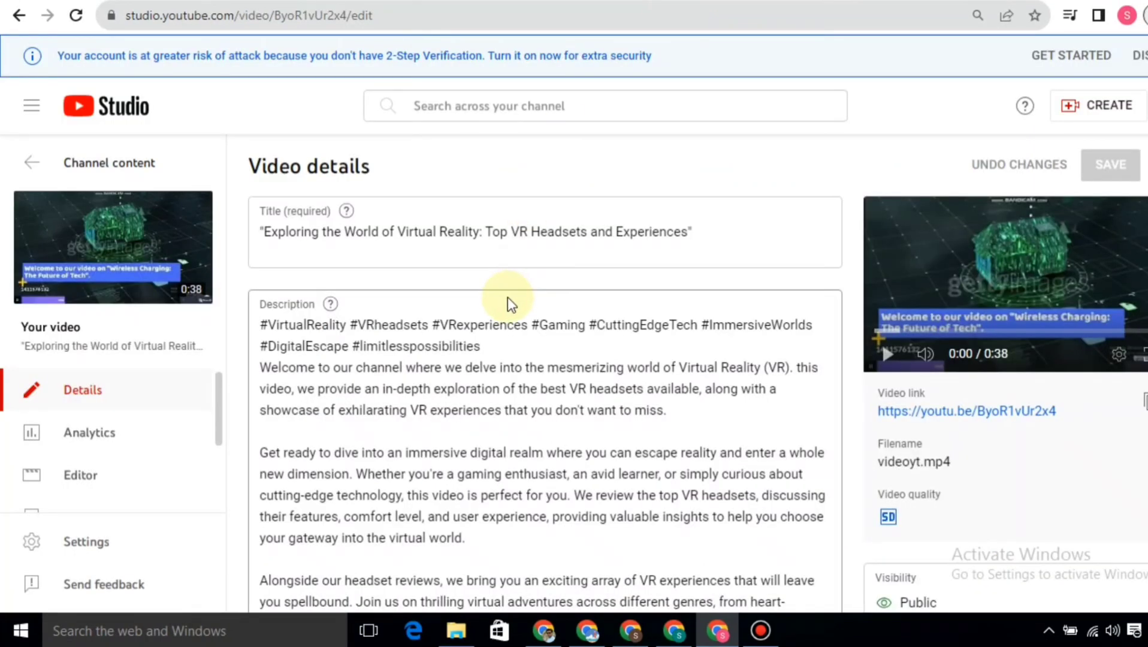
Switch to Canva, create a blank YouTube Thumbnail design and apply the "Email Marketing" colourful illustration template.
scroll(503, 303, down, 10)
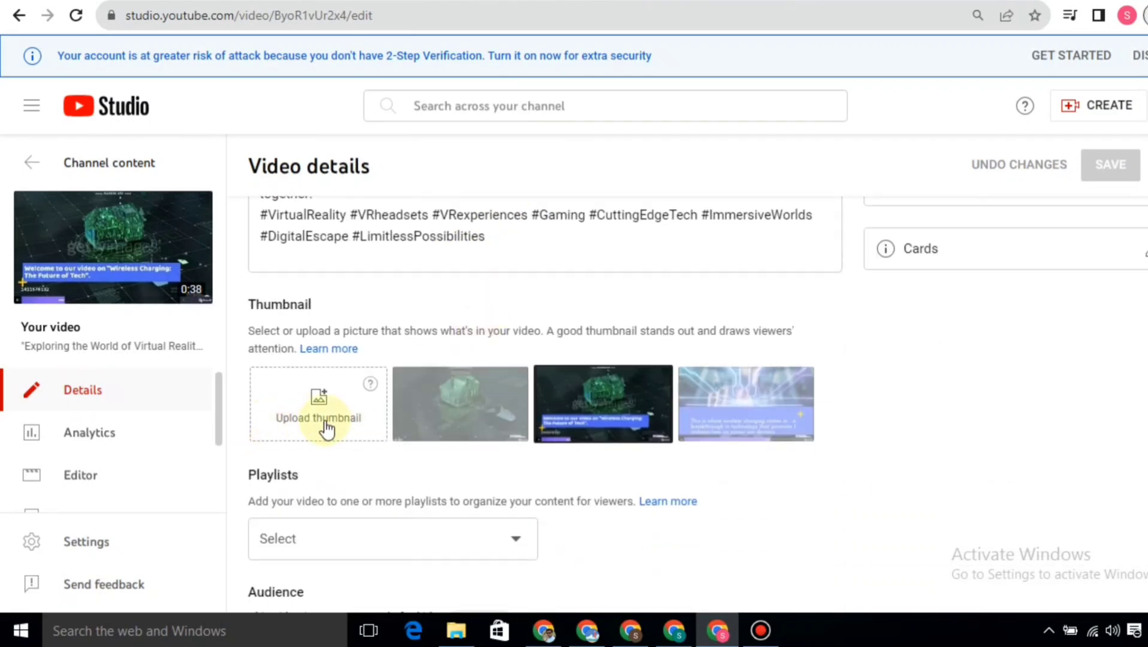
click(686, 401)
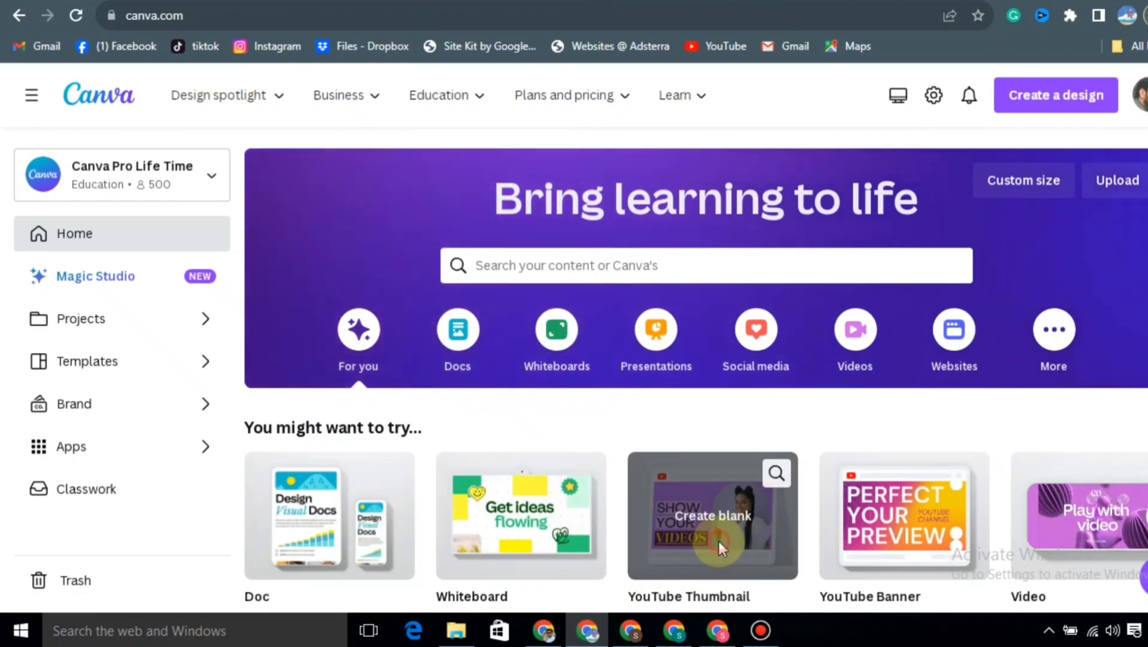
click(719, 542)
scroll(245, 469, down, 6)
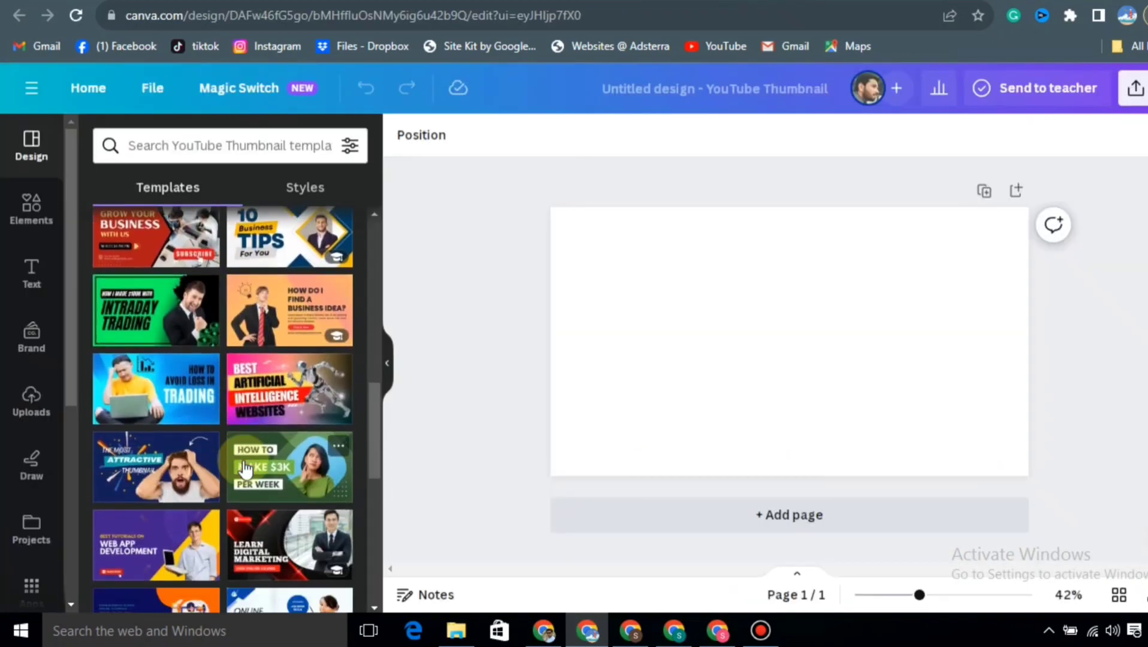
scroll(245, 469, down, 2)
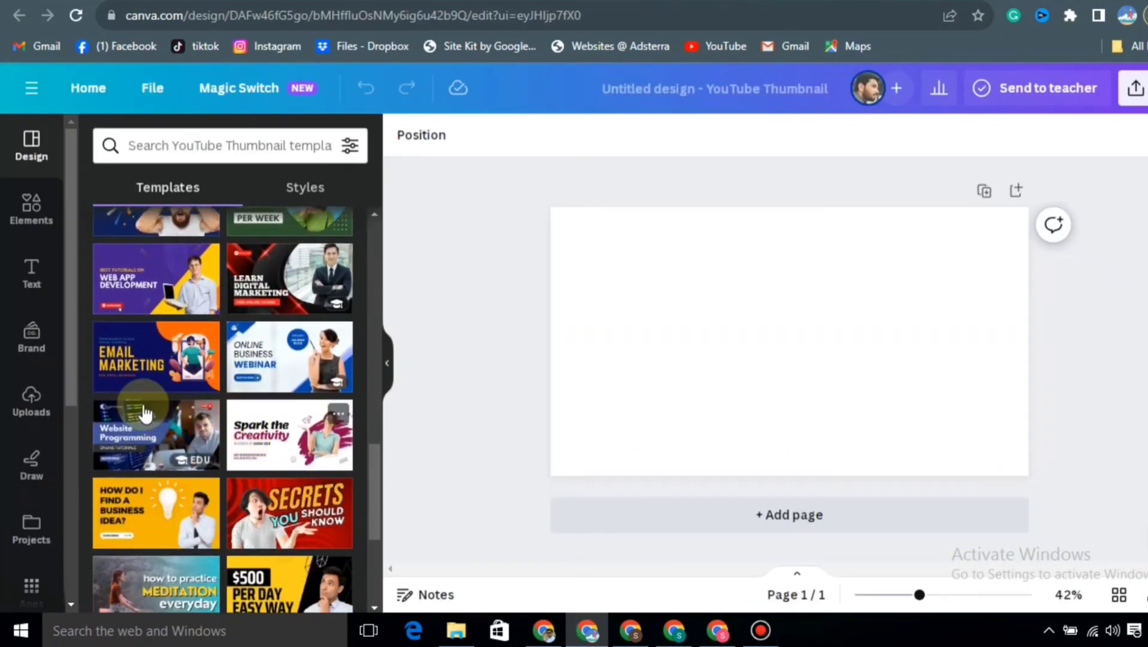
click(134, 360)
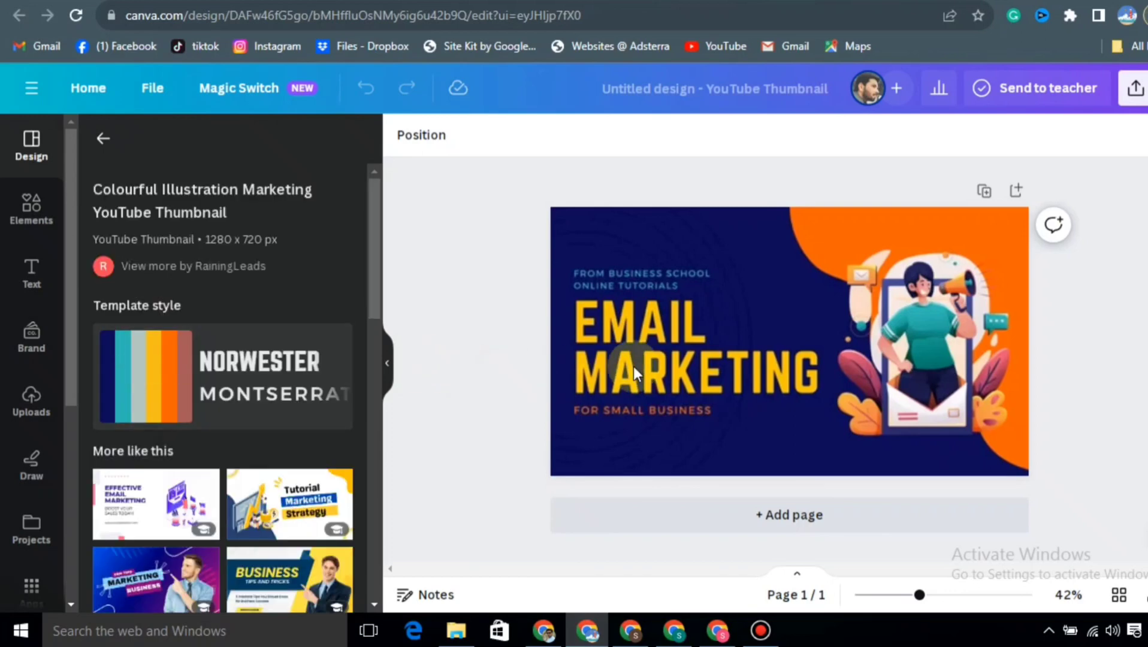
Replace the template's "Email Marketing" heading with the title part "Exploring the World of Virtual Reality:" copied from GravityWrite.
click(654, 372)
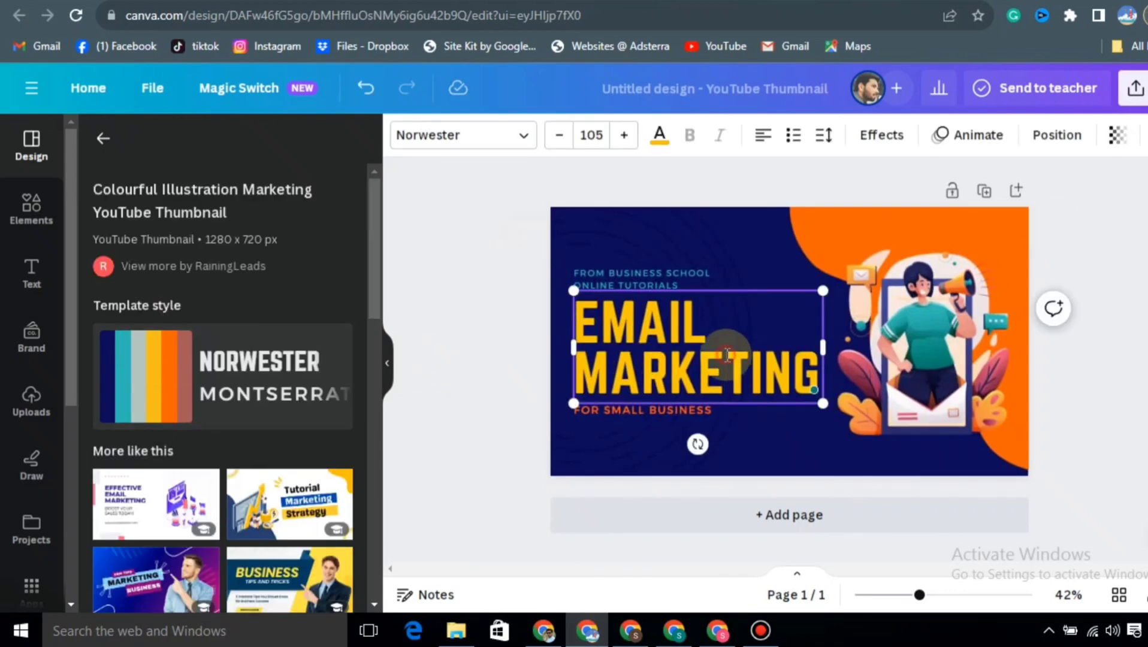
double_click(681, 328)
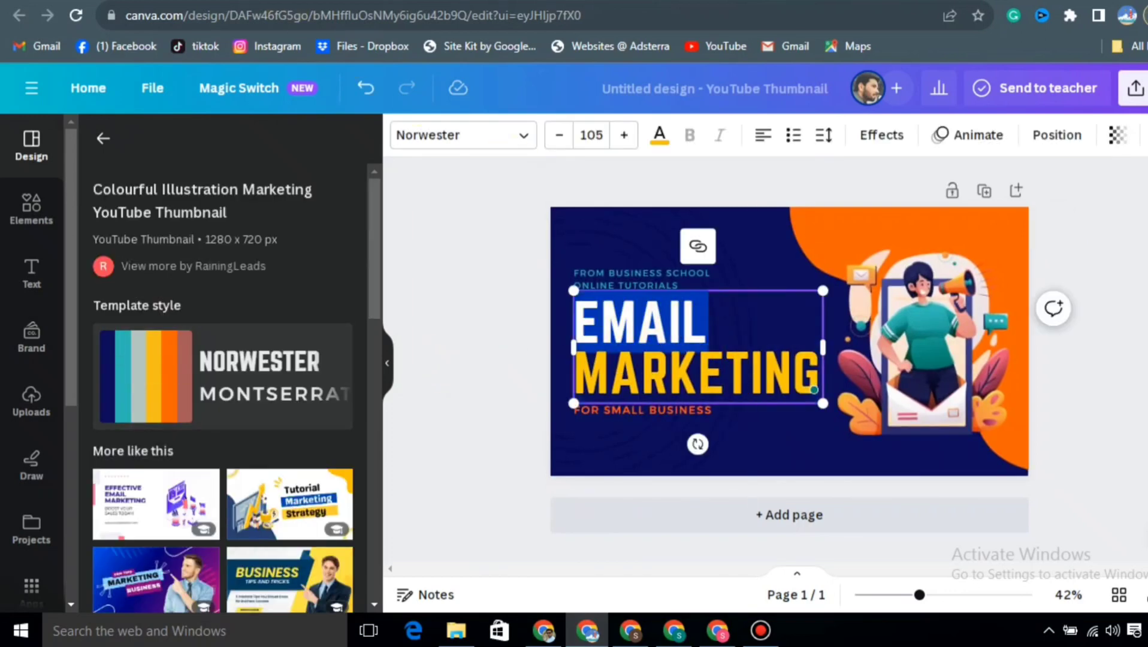
click(719, 633)
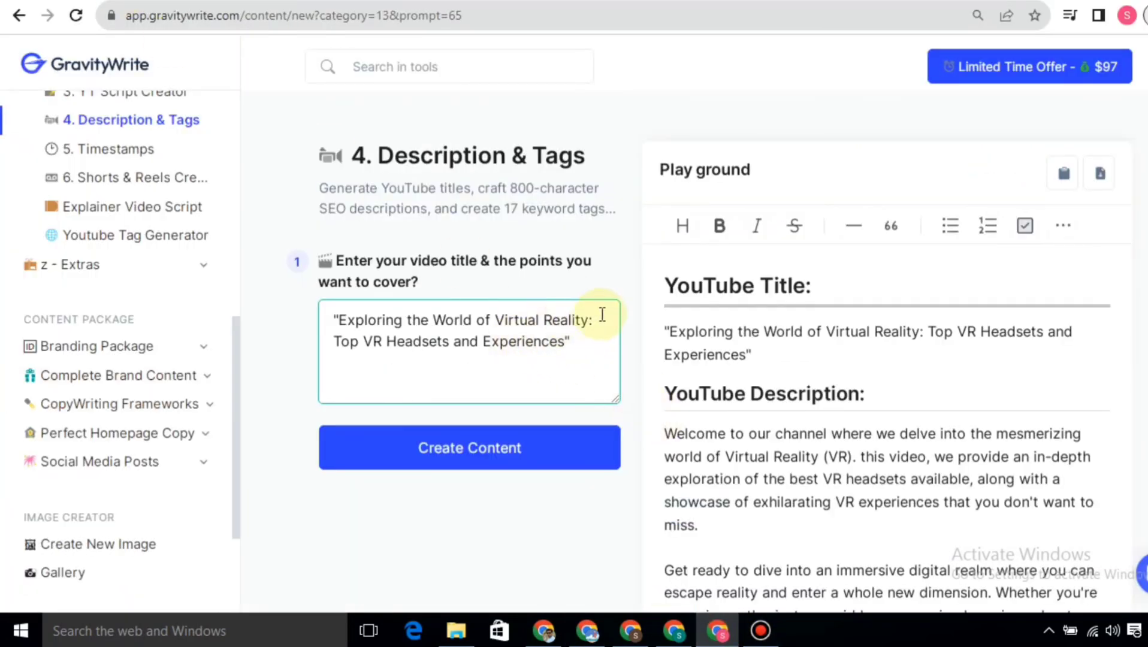
drag(602, 314, 396, 315)
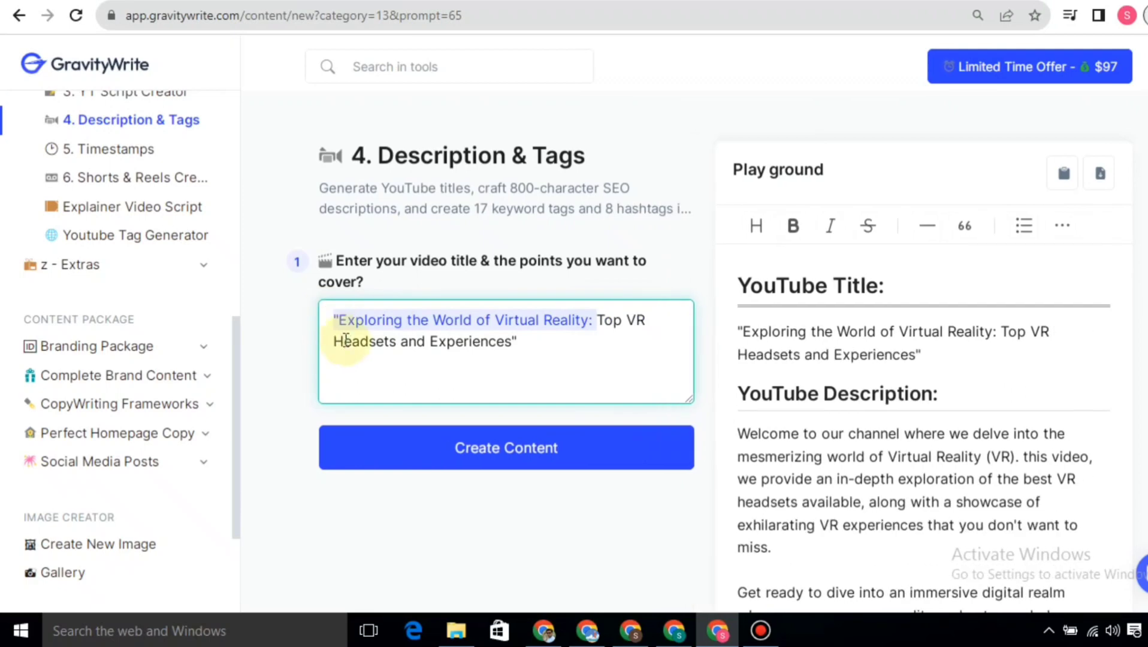
click(588, 630)
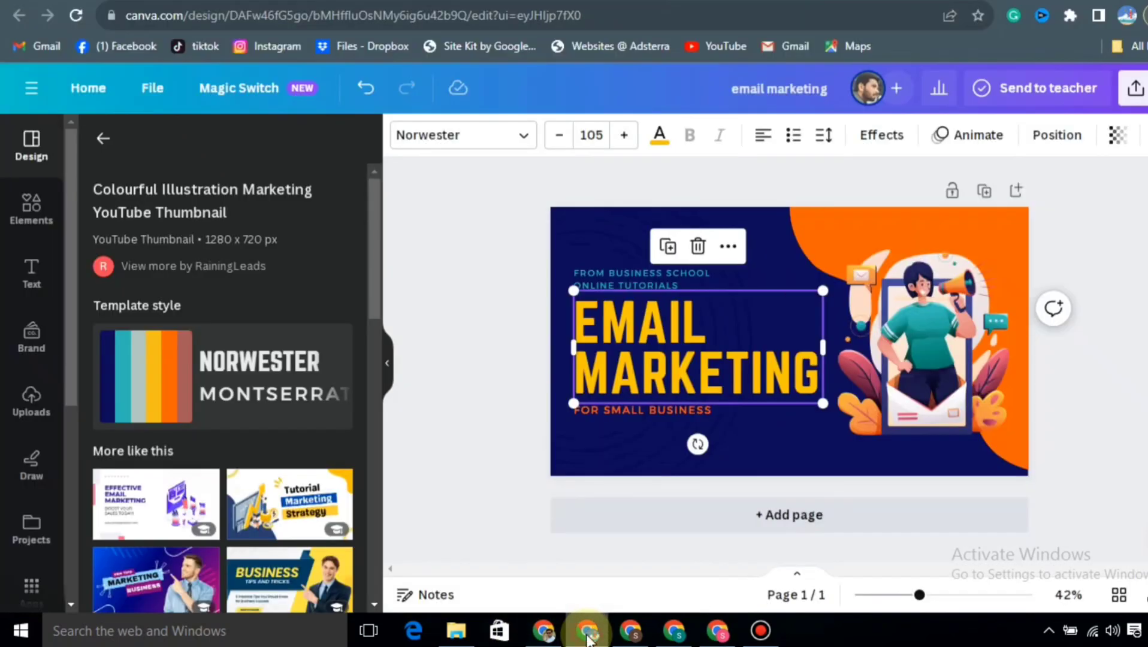
click(681, 358)
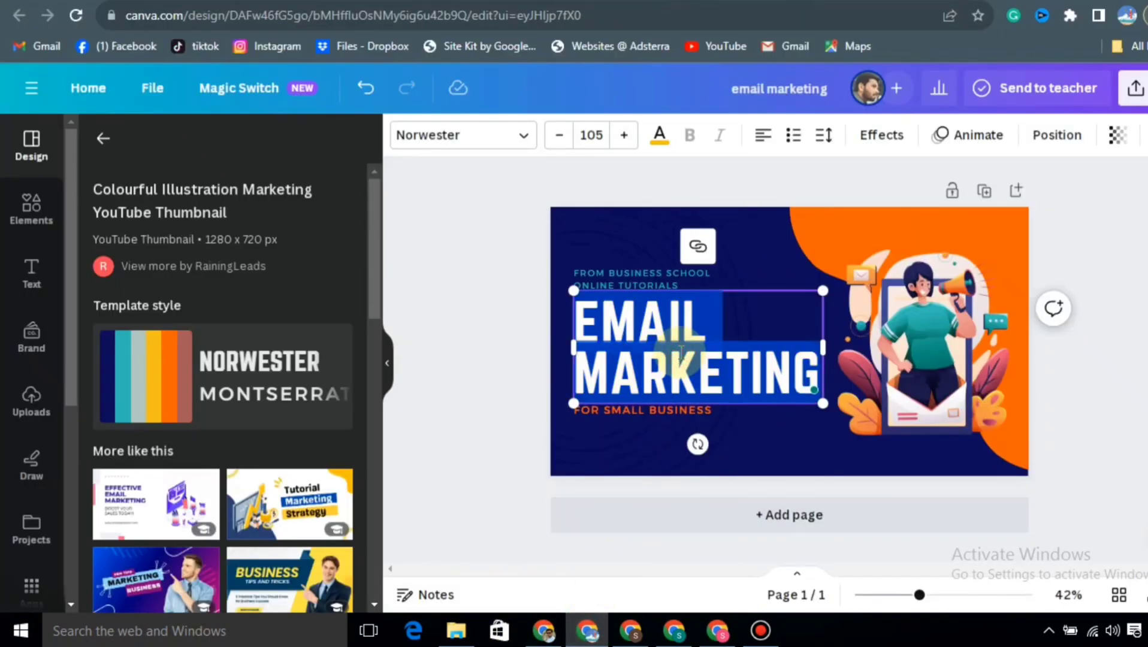
text("EXPLORING THE WORLD OF VIRTUAL REALITY:)
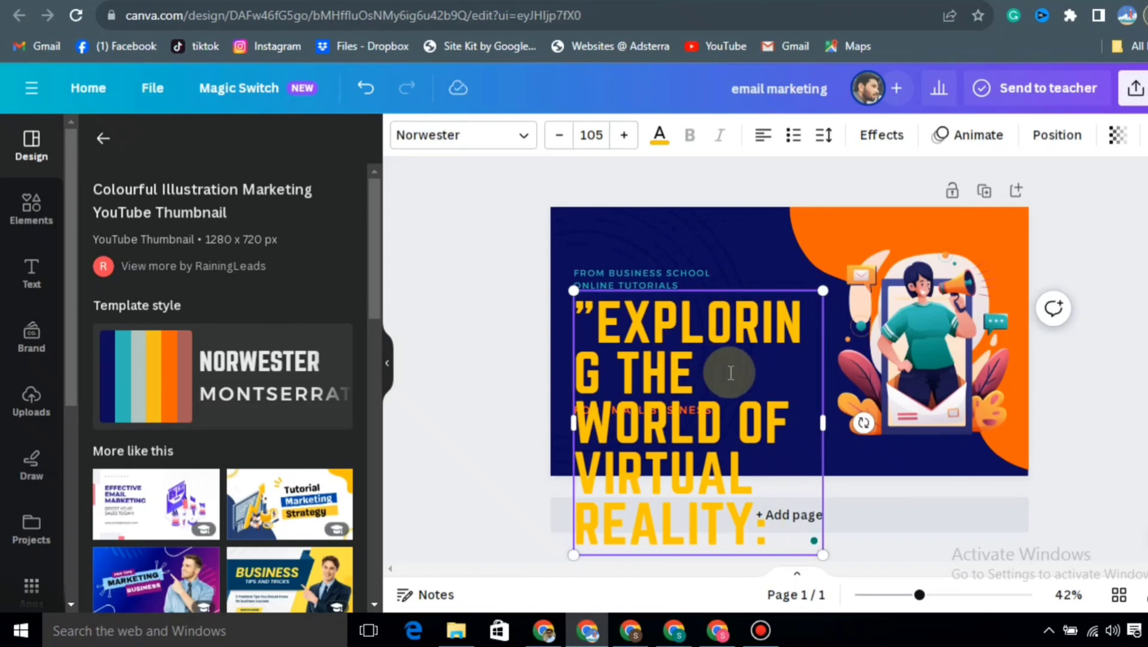
Delete the "From Business School Online Tutorials" and "For Small Business" text lines and move the heading into the upper blue area beside the illustration.
click(628, 281)
key(Delete)
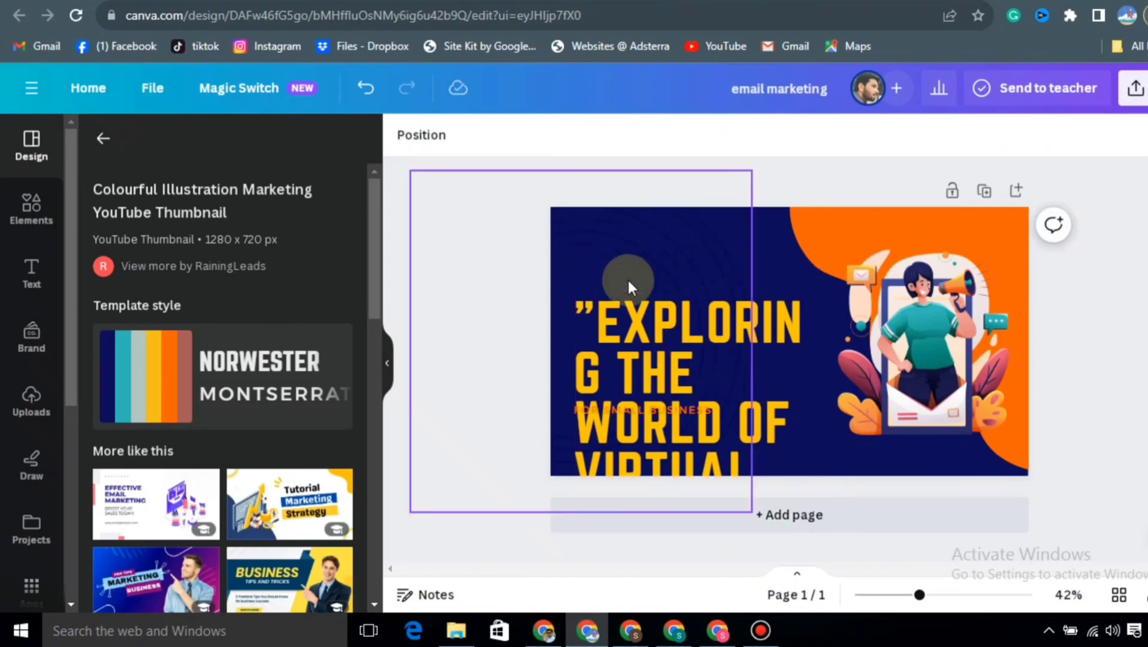
drag(685, 384, 760, 330)
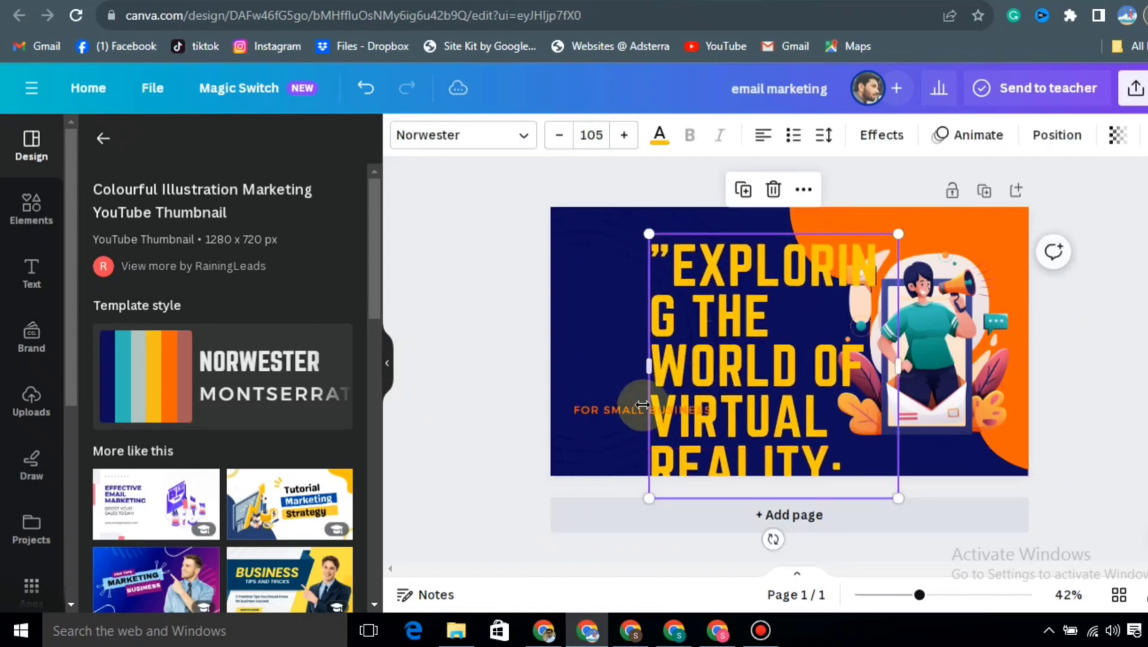
click(622, 410)
key(Delete)
drag(826, 375, 742, 348)
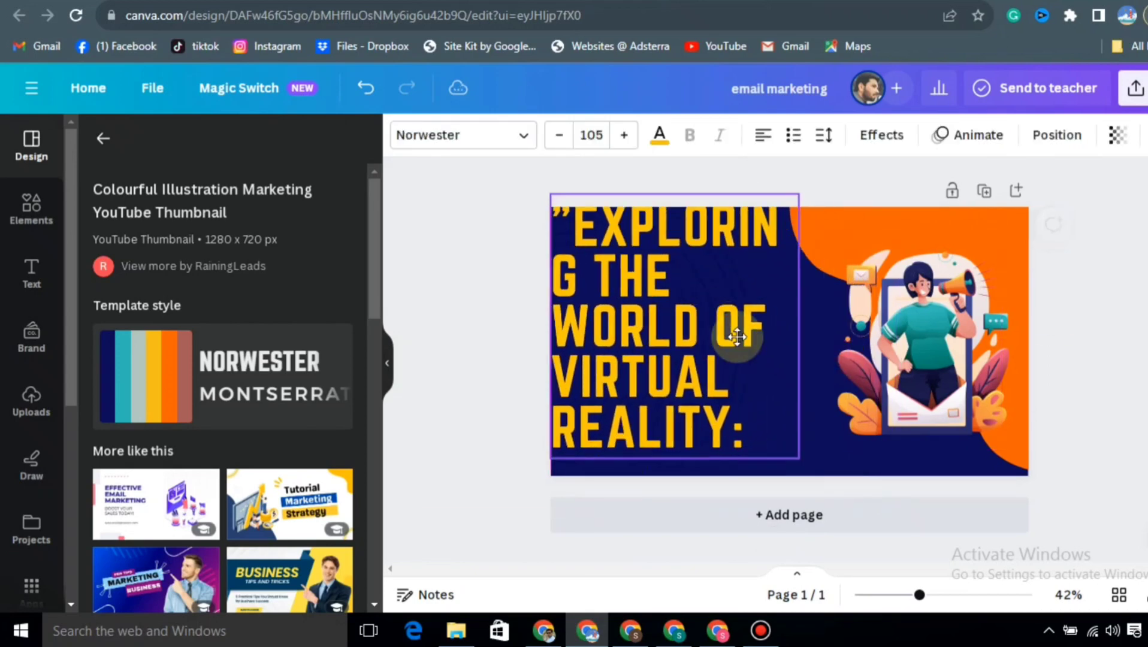
Remove the opening quotation mark and the trailing colon from the heading, leaving "Exploring the World of Virtual Reality".
click(585, 236)
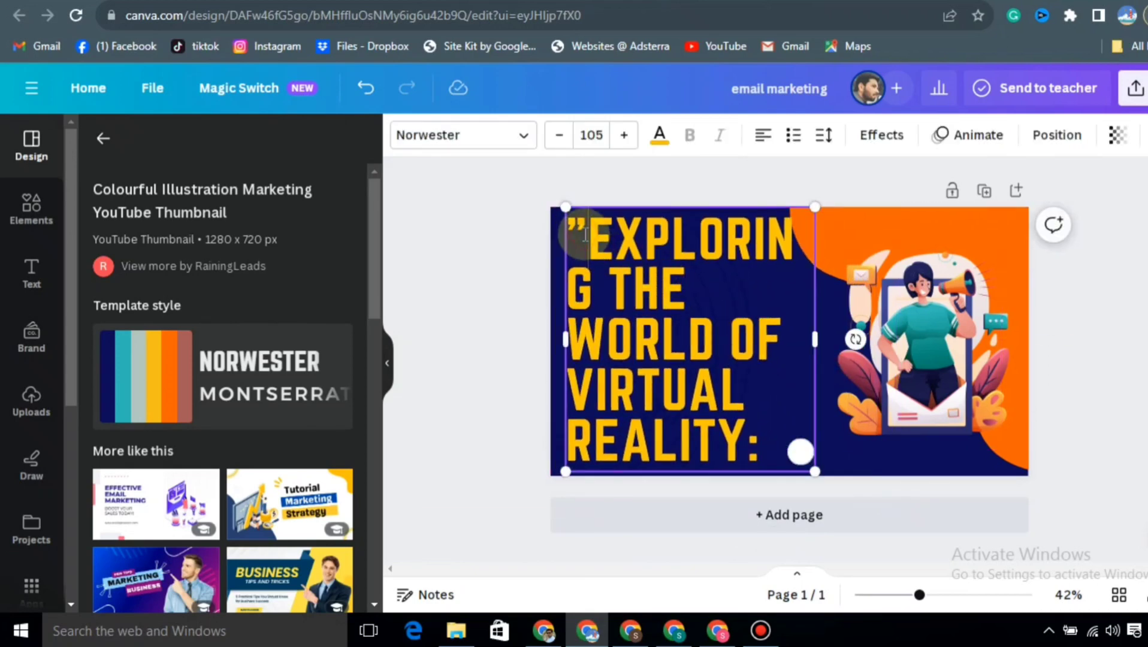
key(BackSpace)
click(758, 442)
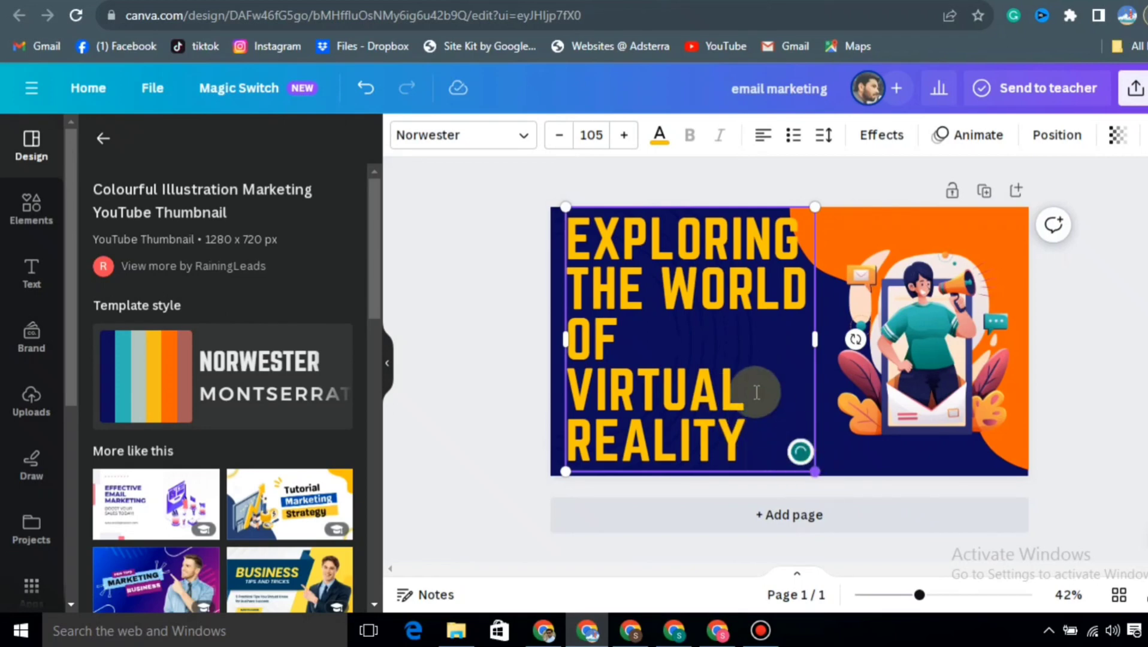
Set the heading's font size to 80 and move the text down to the vertical middle of the thumbnail's blue area.
triple_click(732, 364)
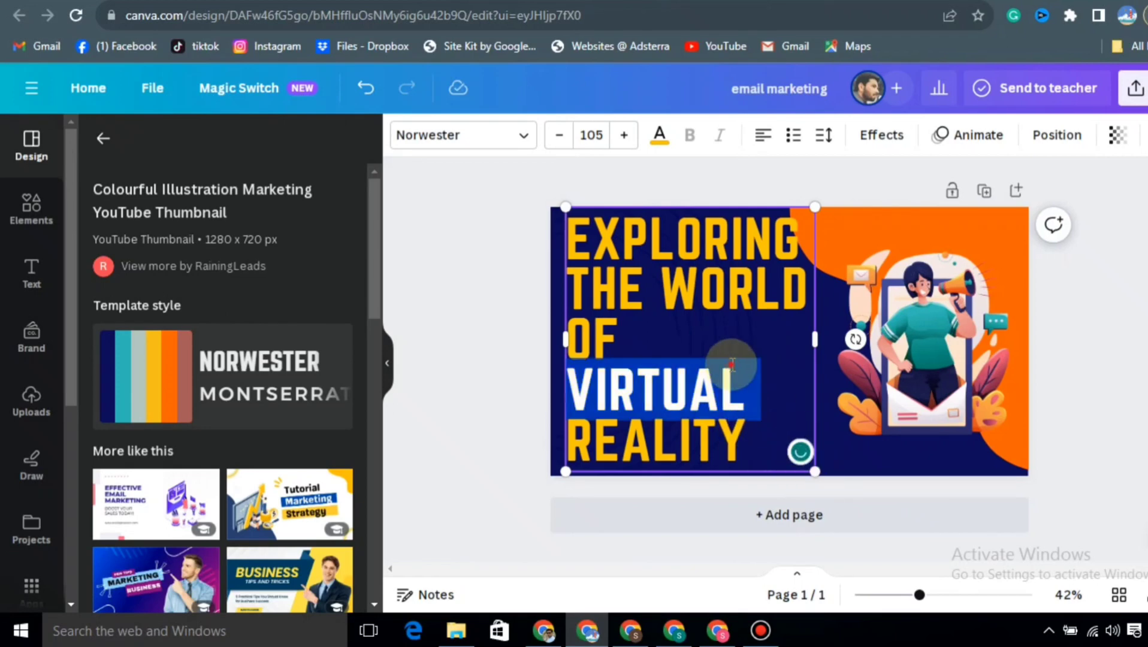
click(593, 135)
text(80)
key(Return)
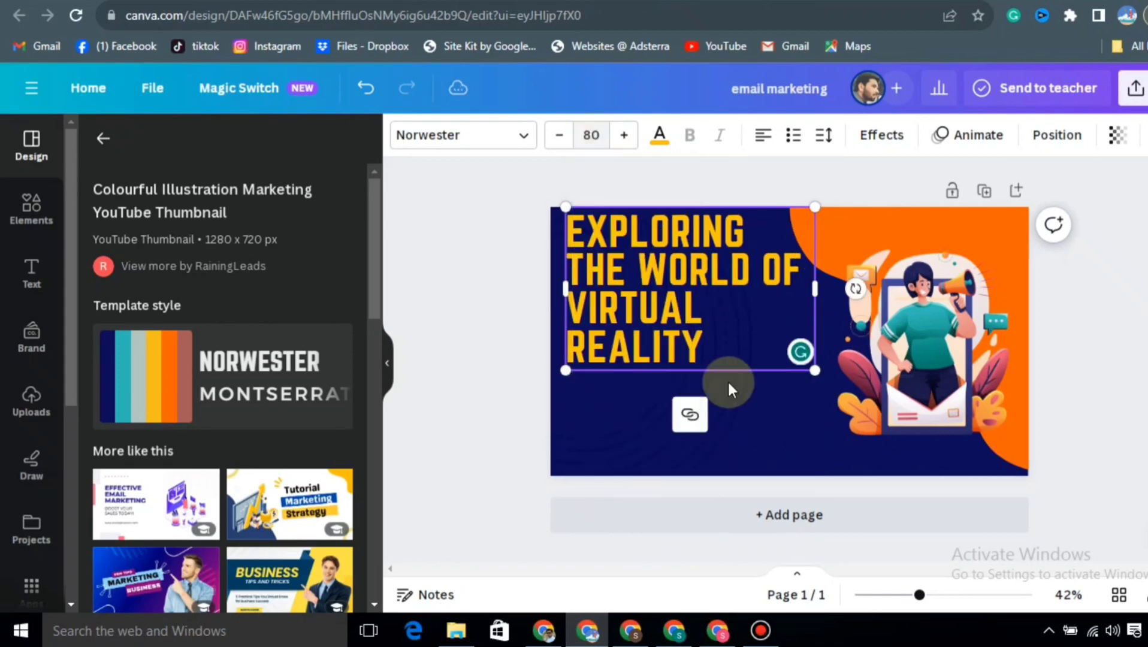
click(510, 374)
click(646, 307)
drag(646, 307, 640, 365)
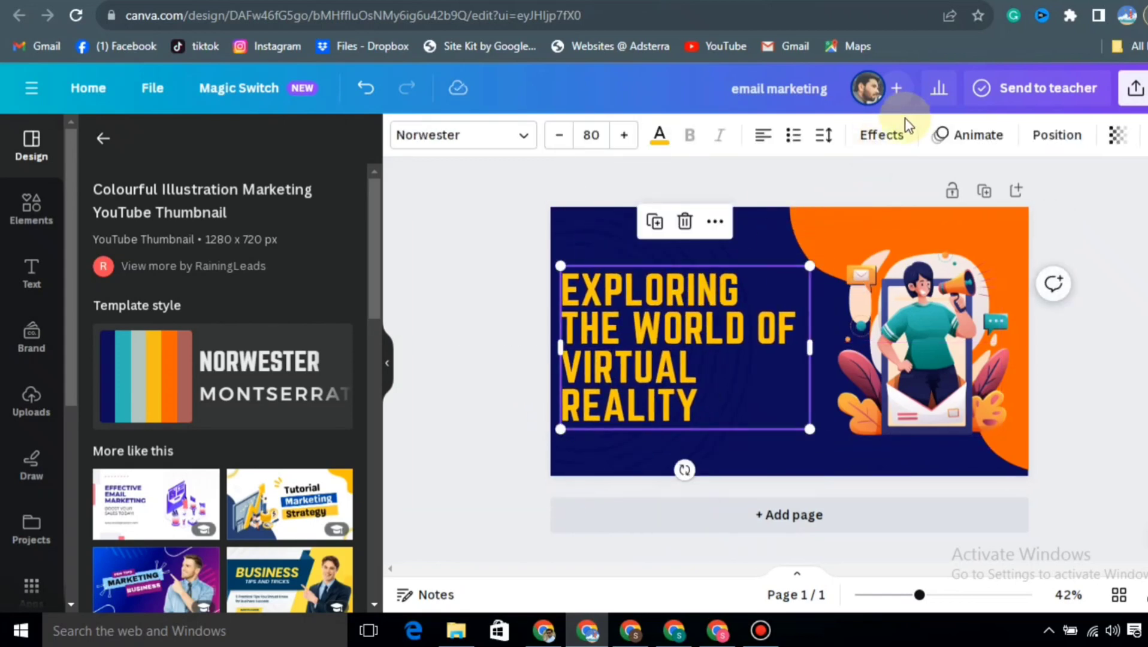
Try the Shadow effect with the white colour #FFFFFF and the Lift effect on the heading text.
click(882, 136)
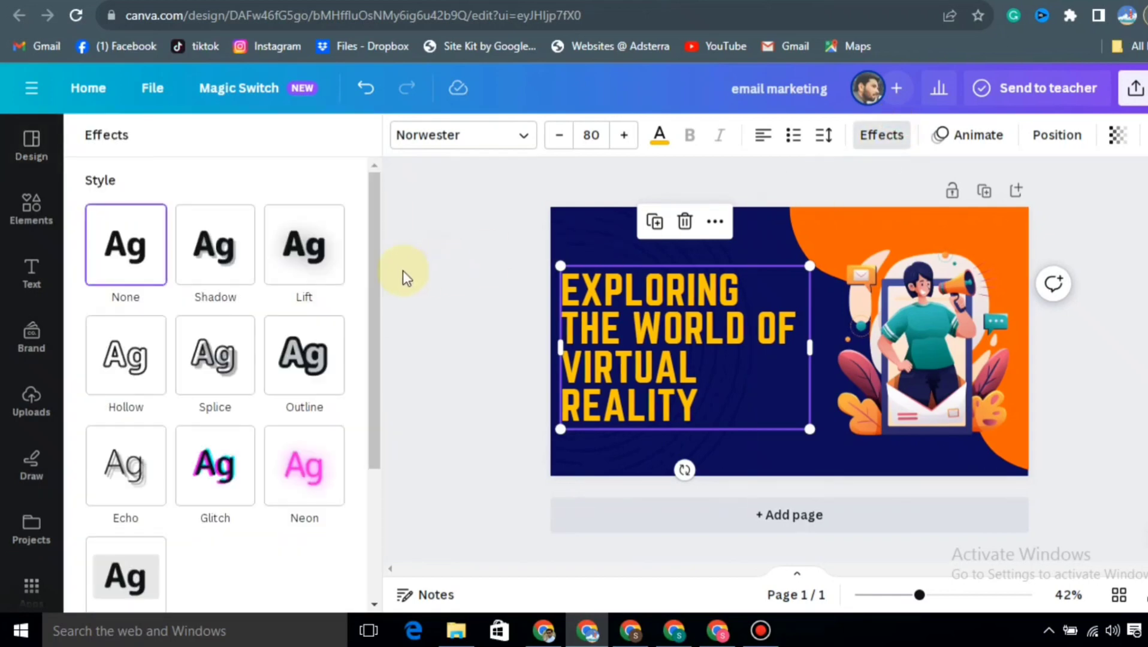
click(237, 264)
click(329, 534)
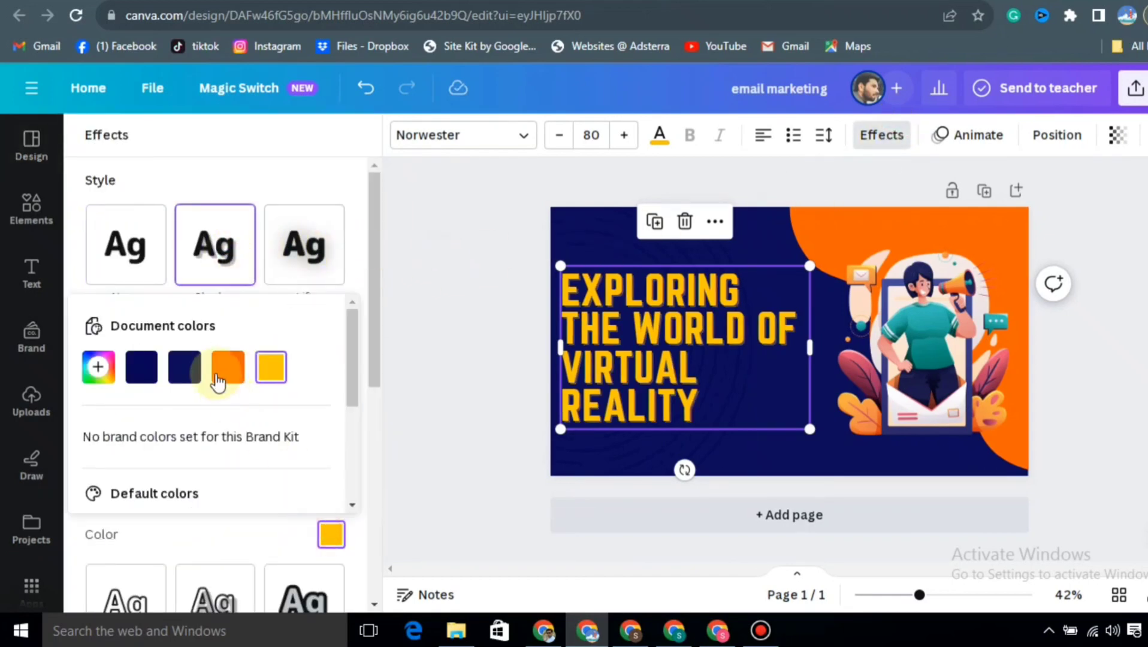
click(99, 368)
click(116, 421)
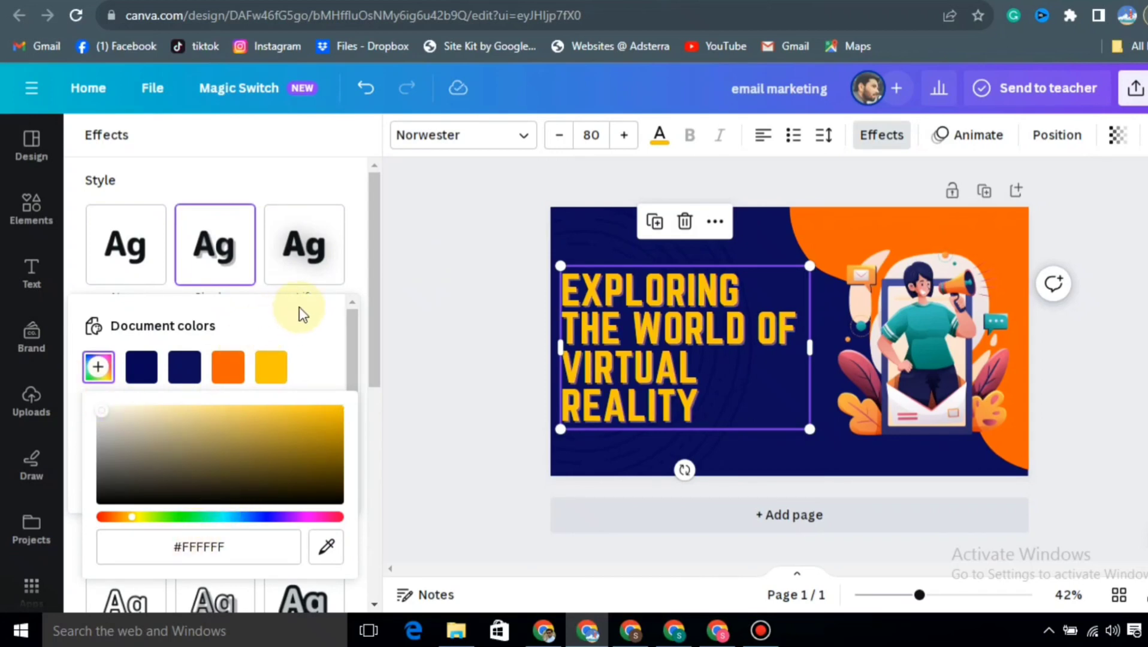
click(320, 264)
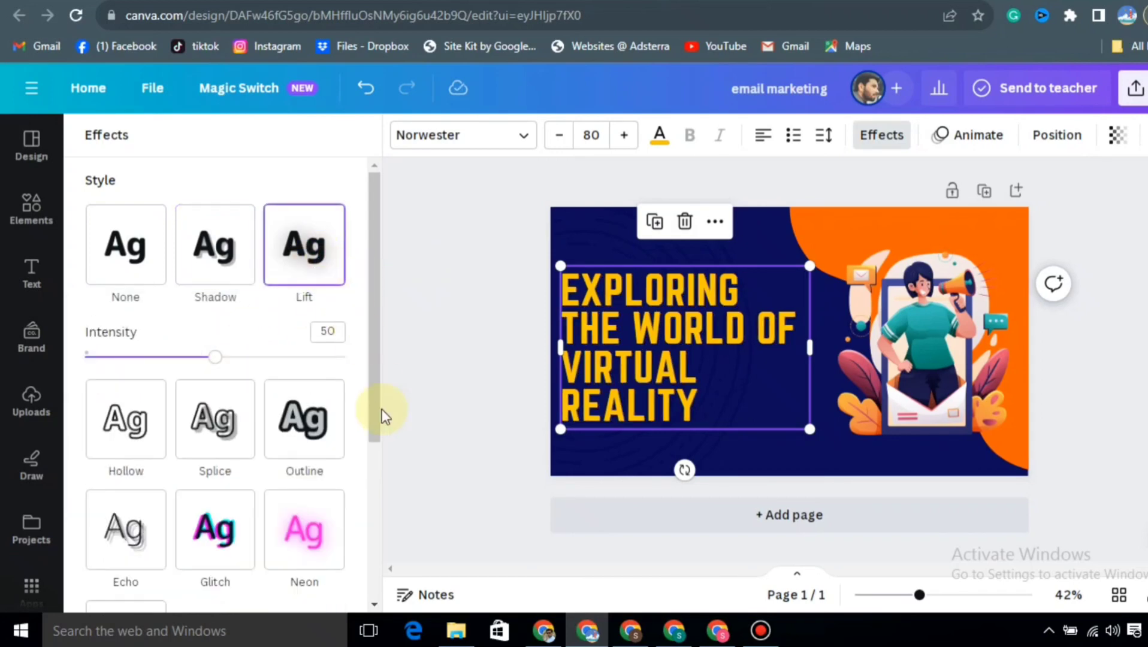
Apply the Outline effect to the heading text and set the outline colour to red #FF1F00.
click(290, 407)
click(330, 495)
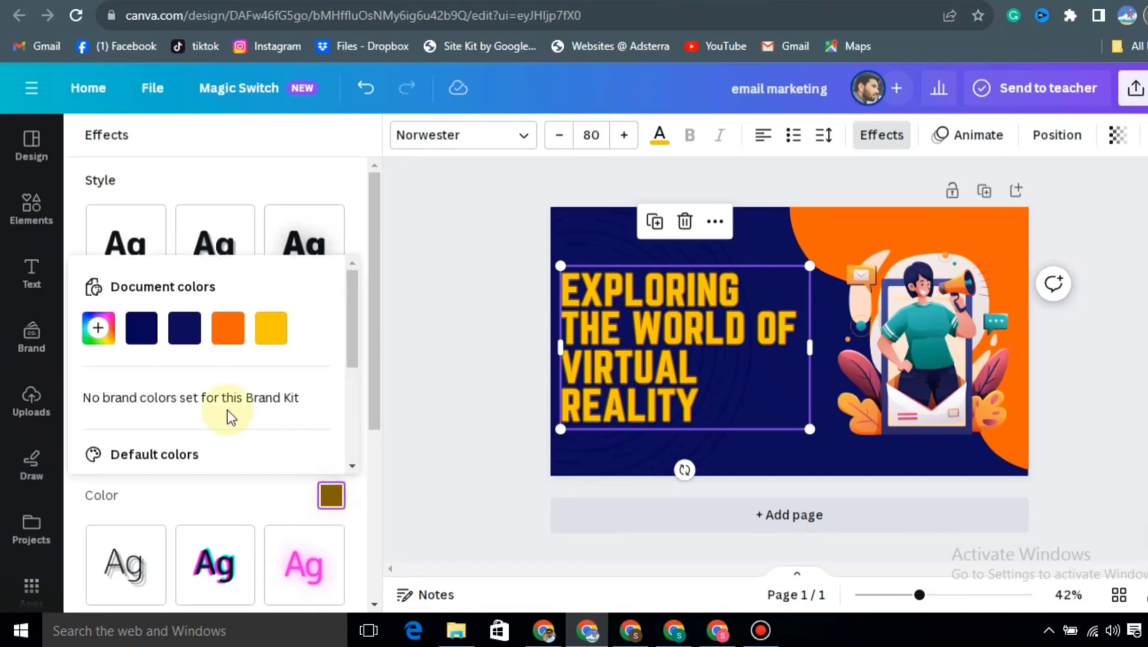
click(96, 328)
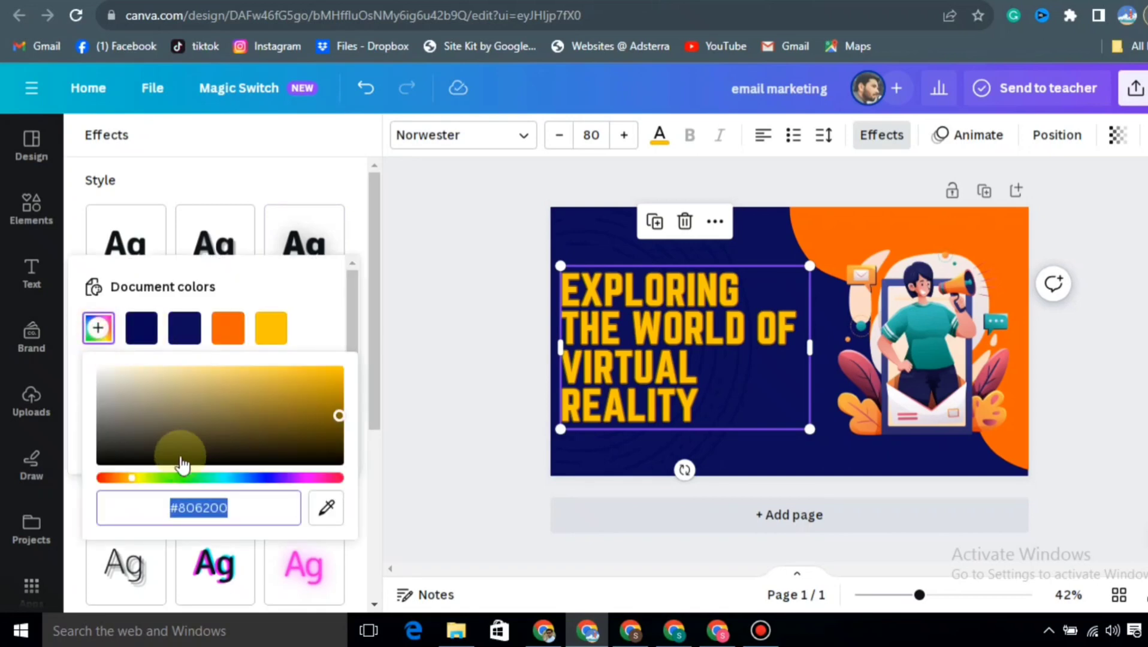
click(106, 477)
drag(290, 398, 428, 326)
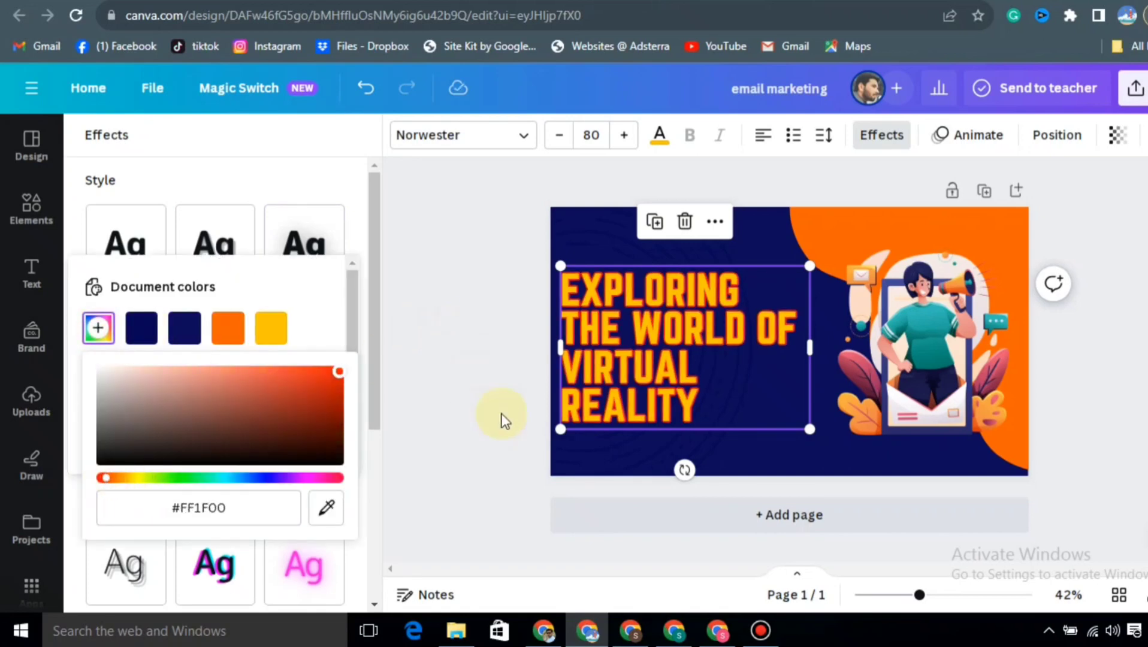
click(748, 457)
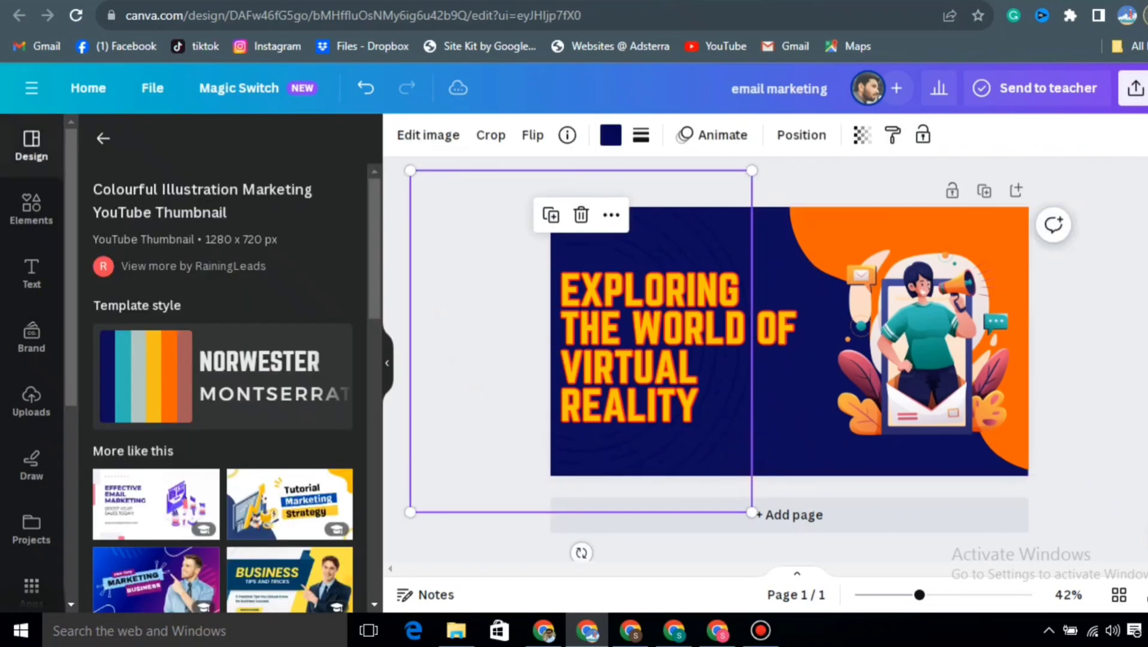
Download the thumbnail design as a PNG file at 1,280 × 720 px.
click(1135, 88)
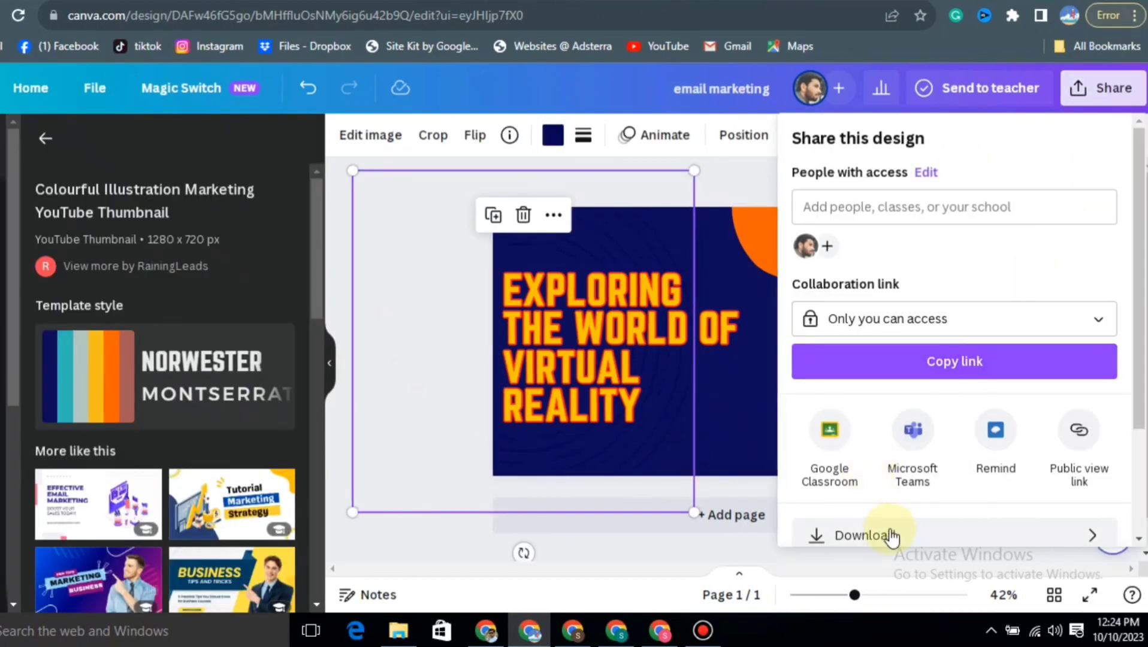
click(892, 537)
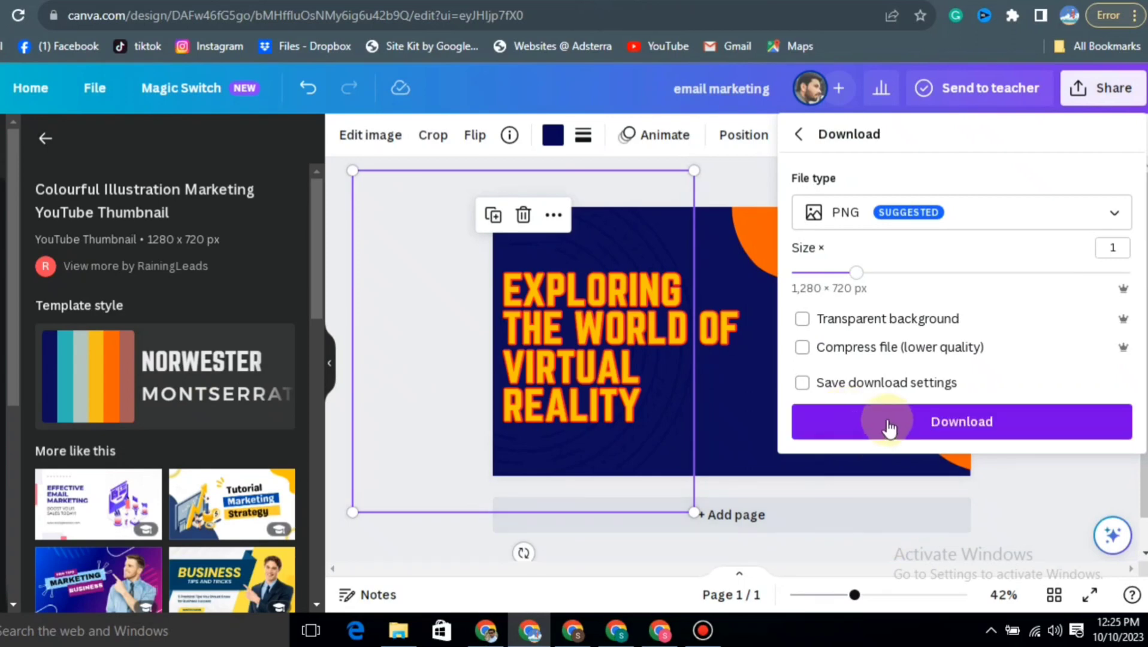
click(899, 420)
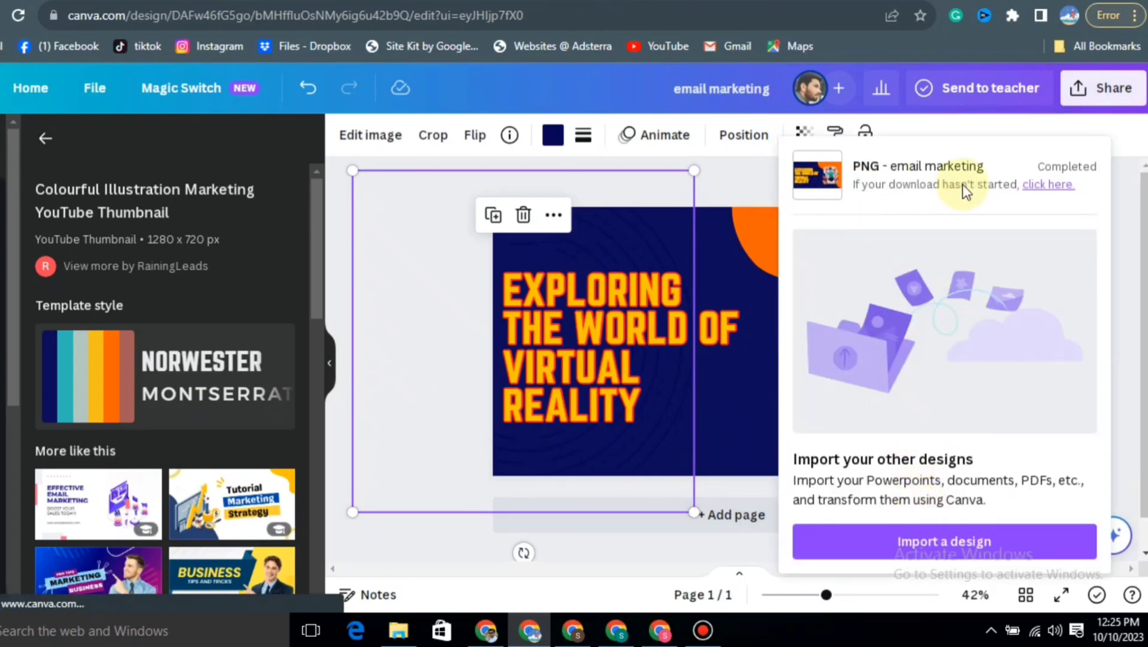
Switch to the video's details in YouTube Studio and start uploading a custom thumbnail.
click(659, 630)
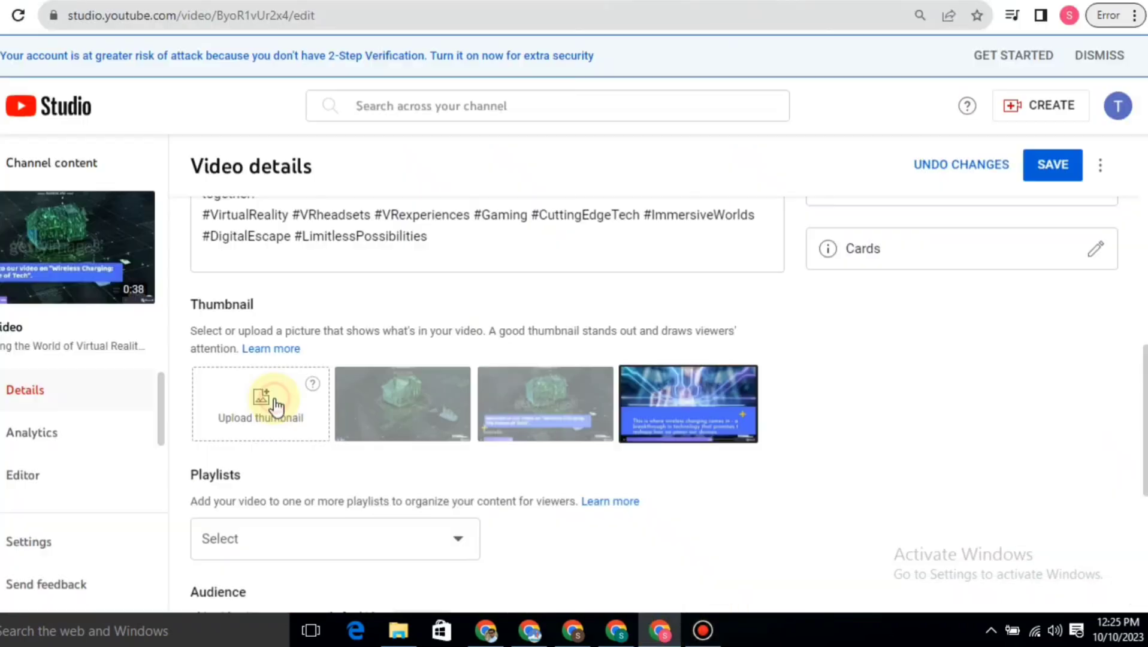
click(274, 399)
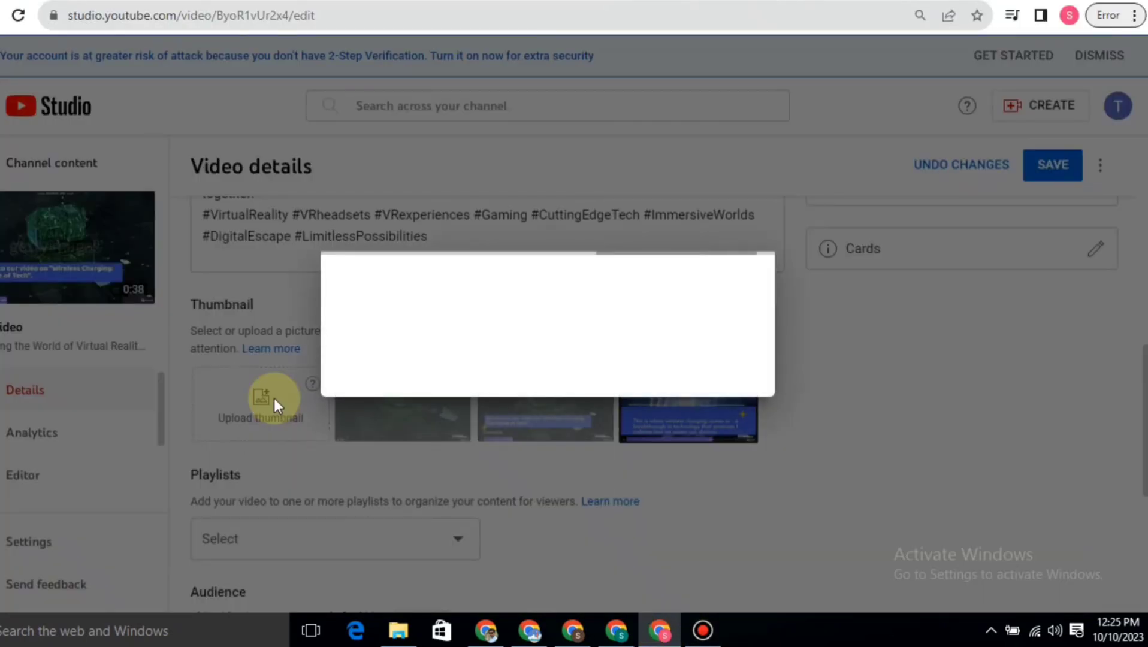